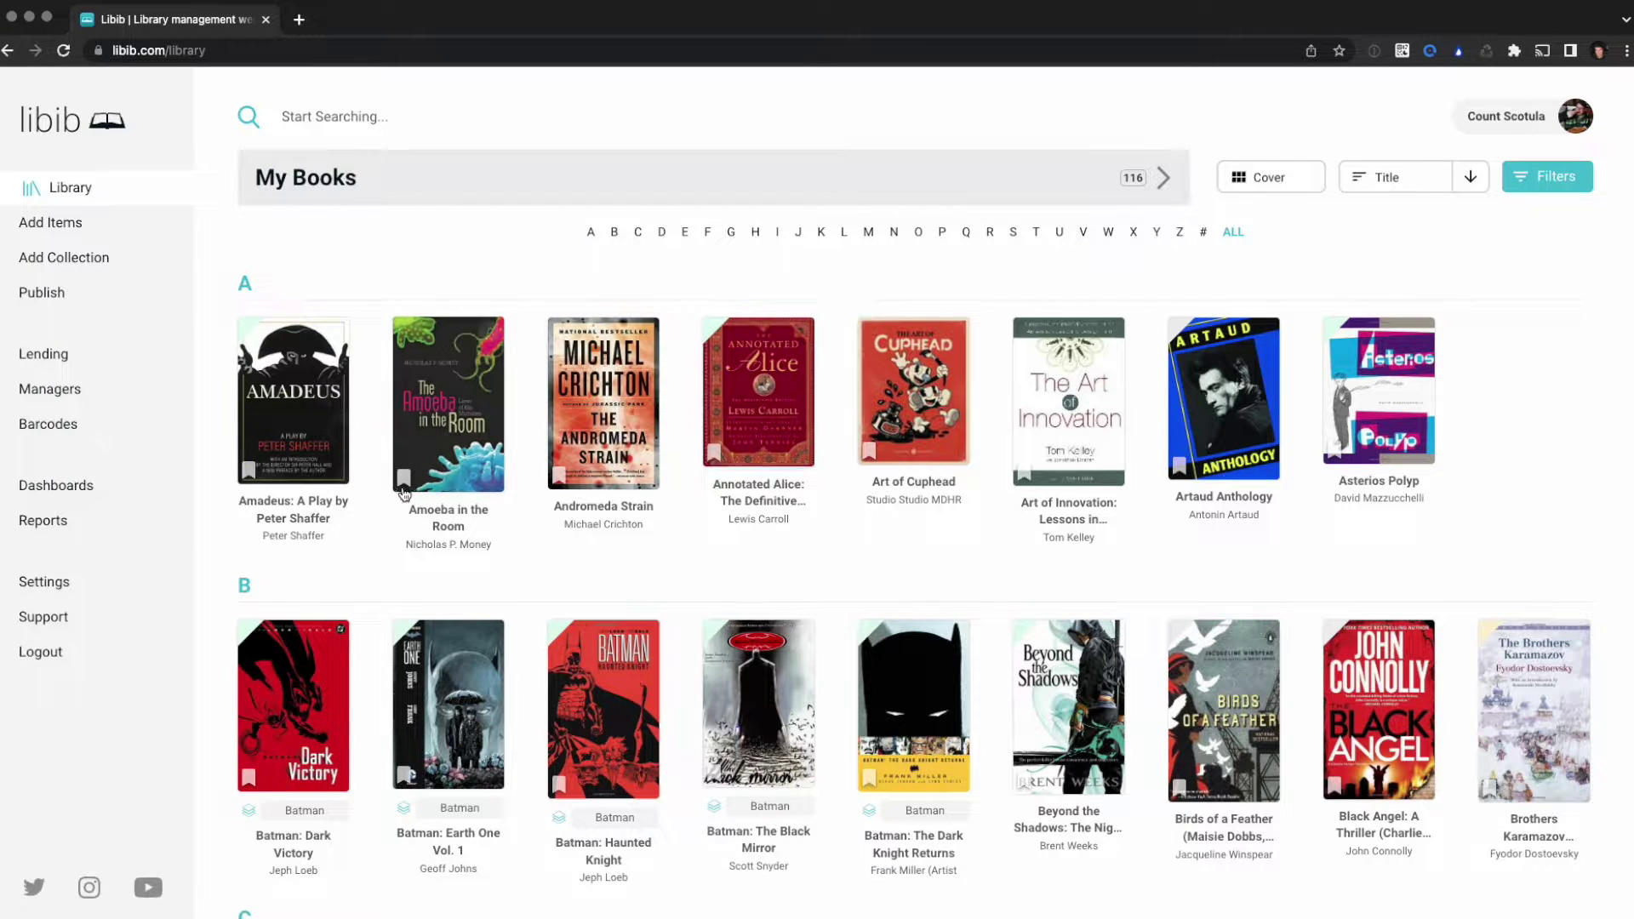
Go to Libib's Barcodes label generator from the library sidebar.
click(75, 432)
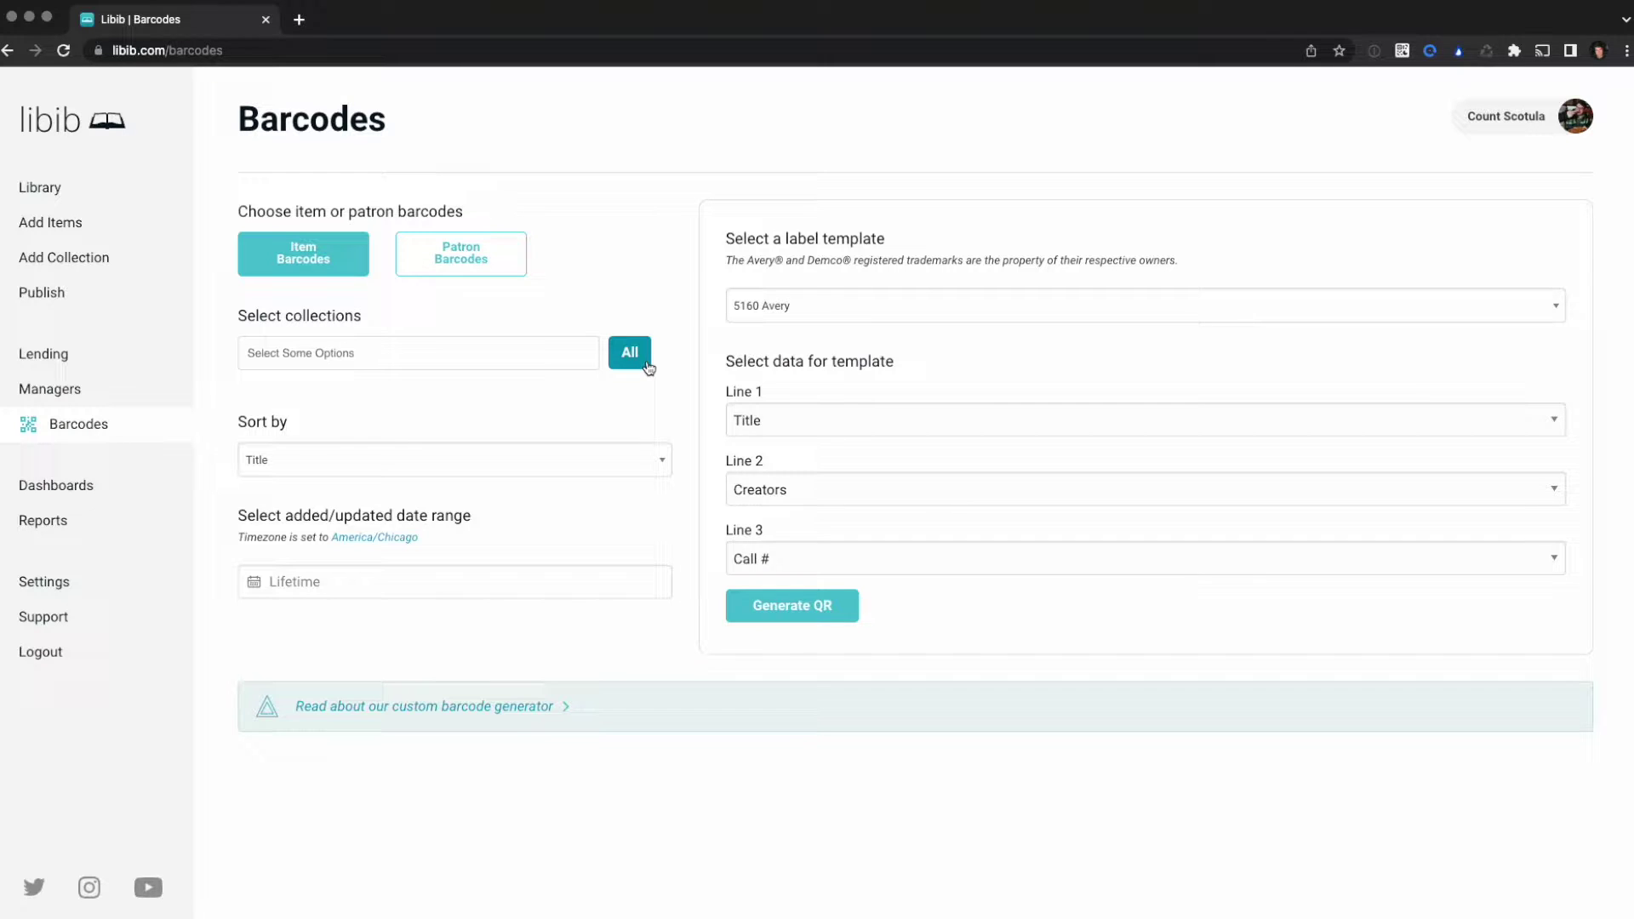
Choose My Books as the only collection for the item labels.
click(392, 358)
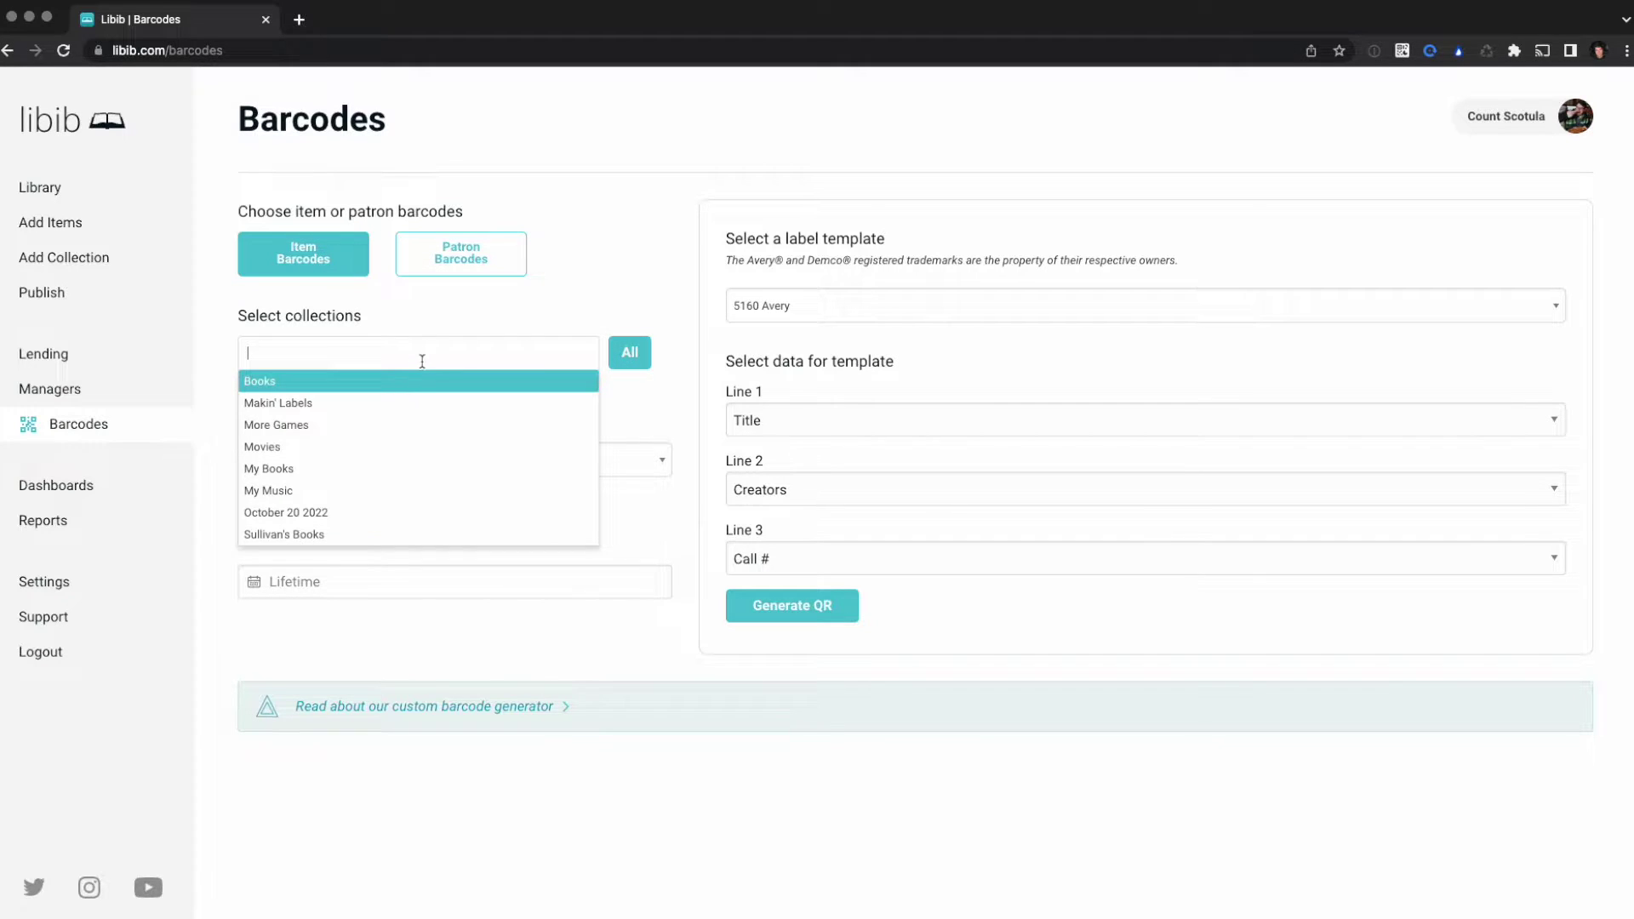
click(371, 471)
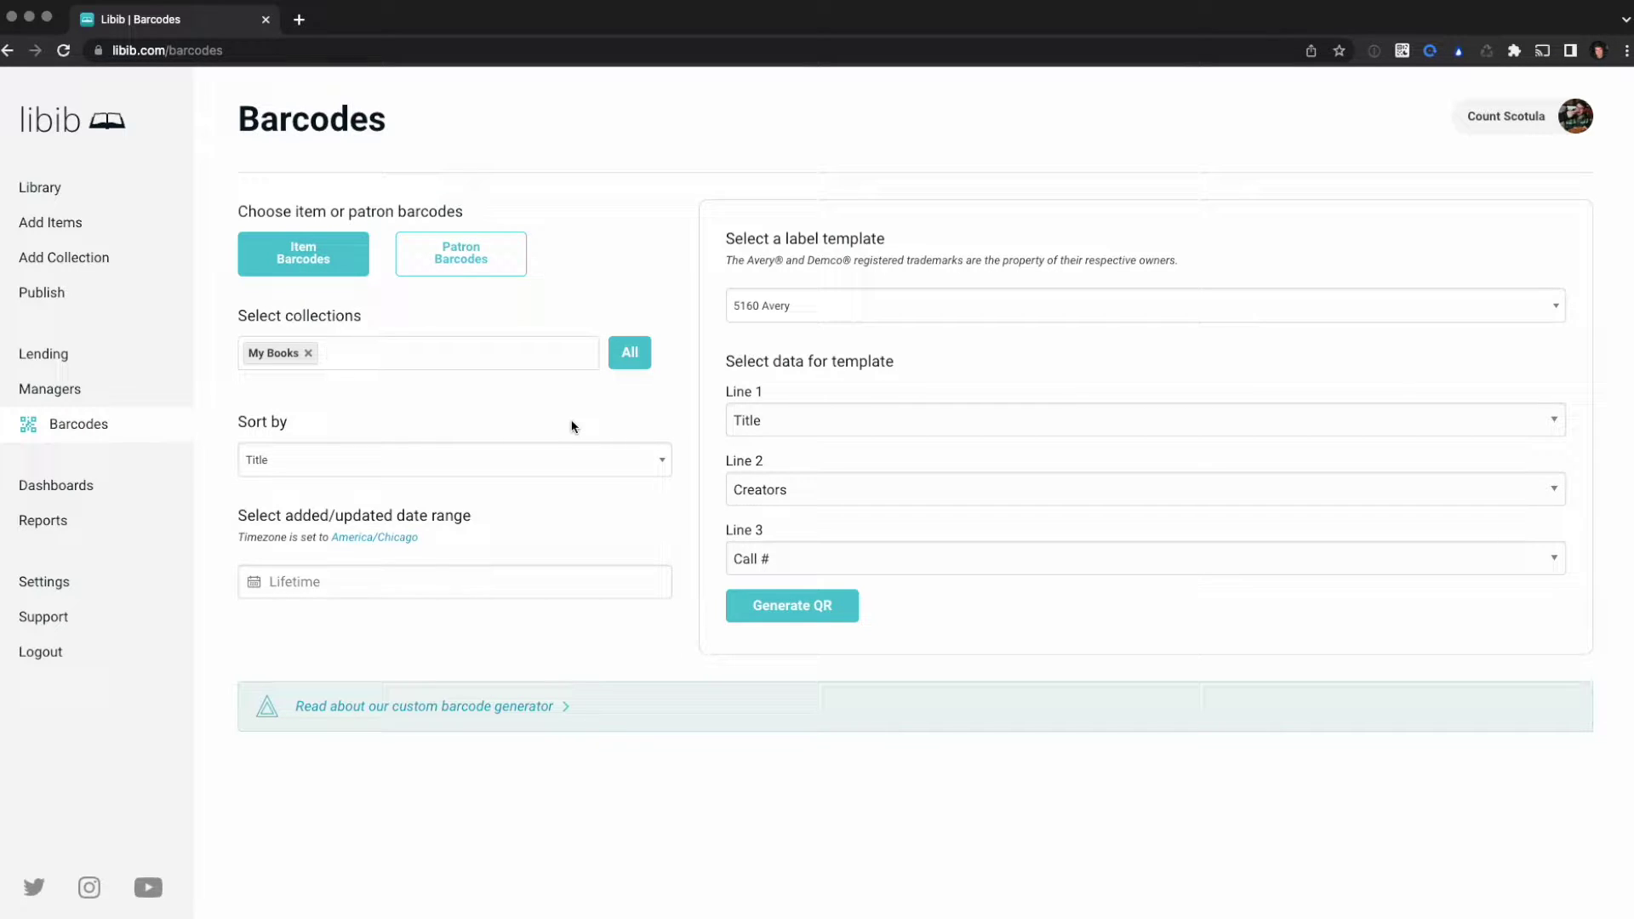
click(543, 464)
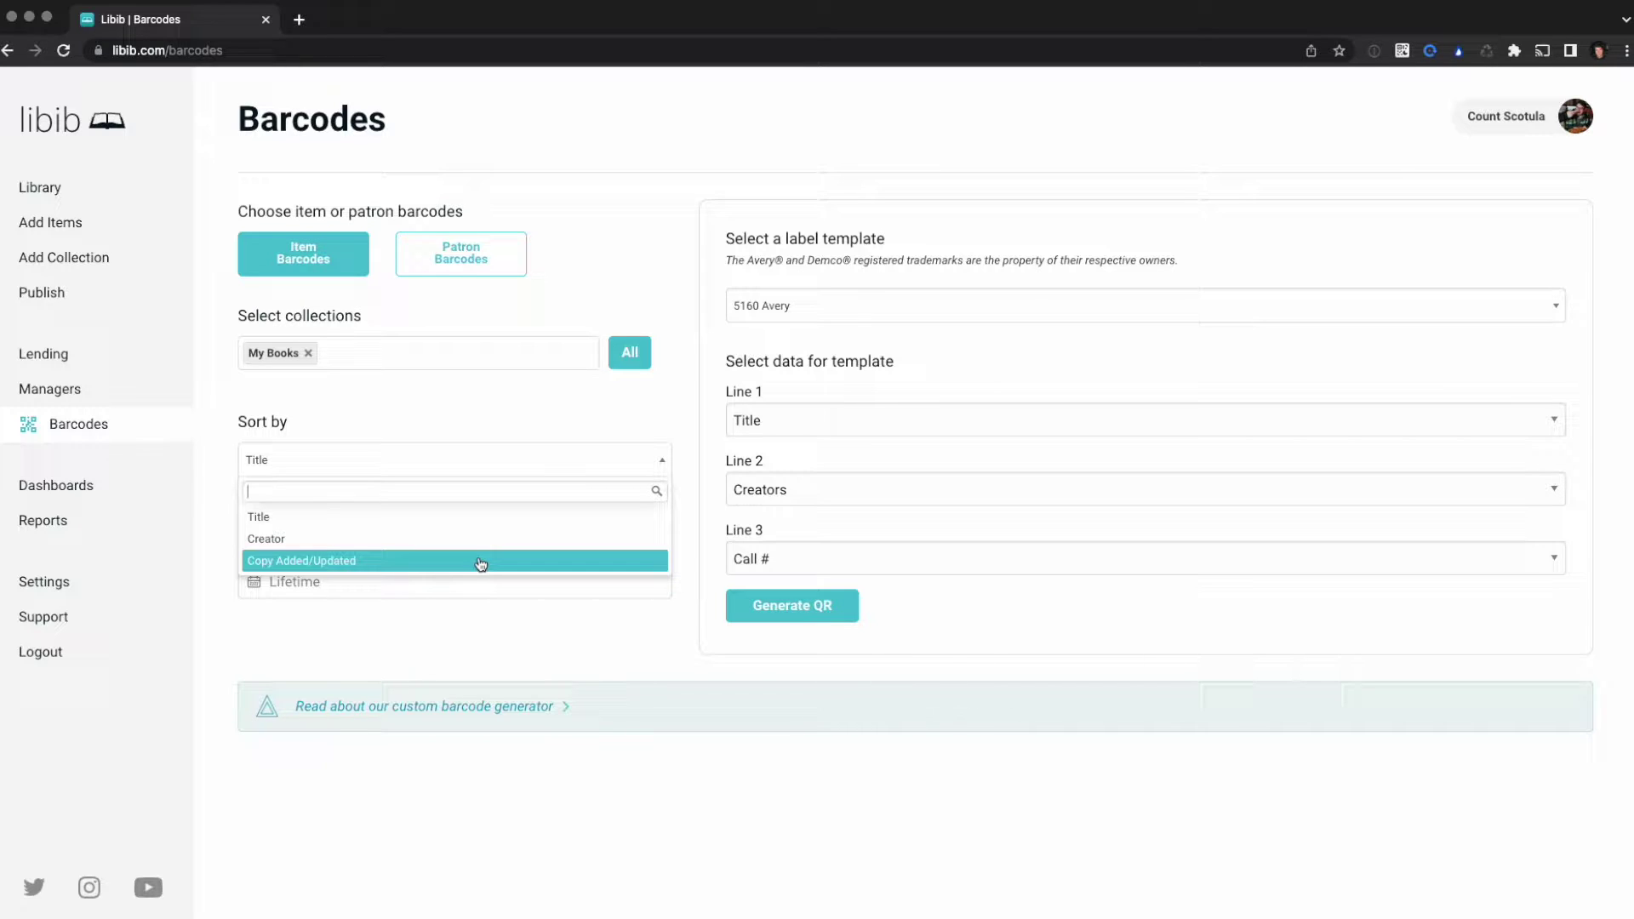
click(494, 409)
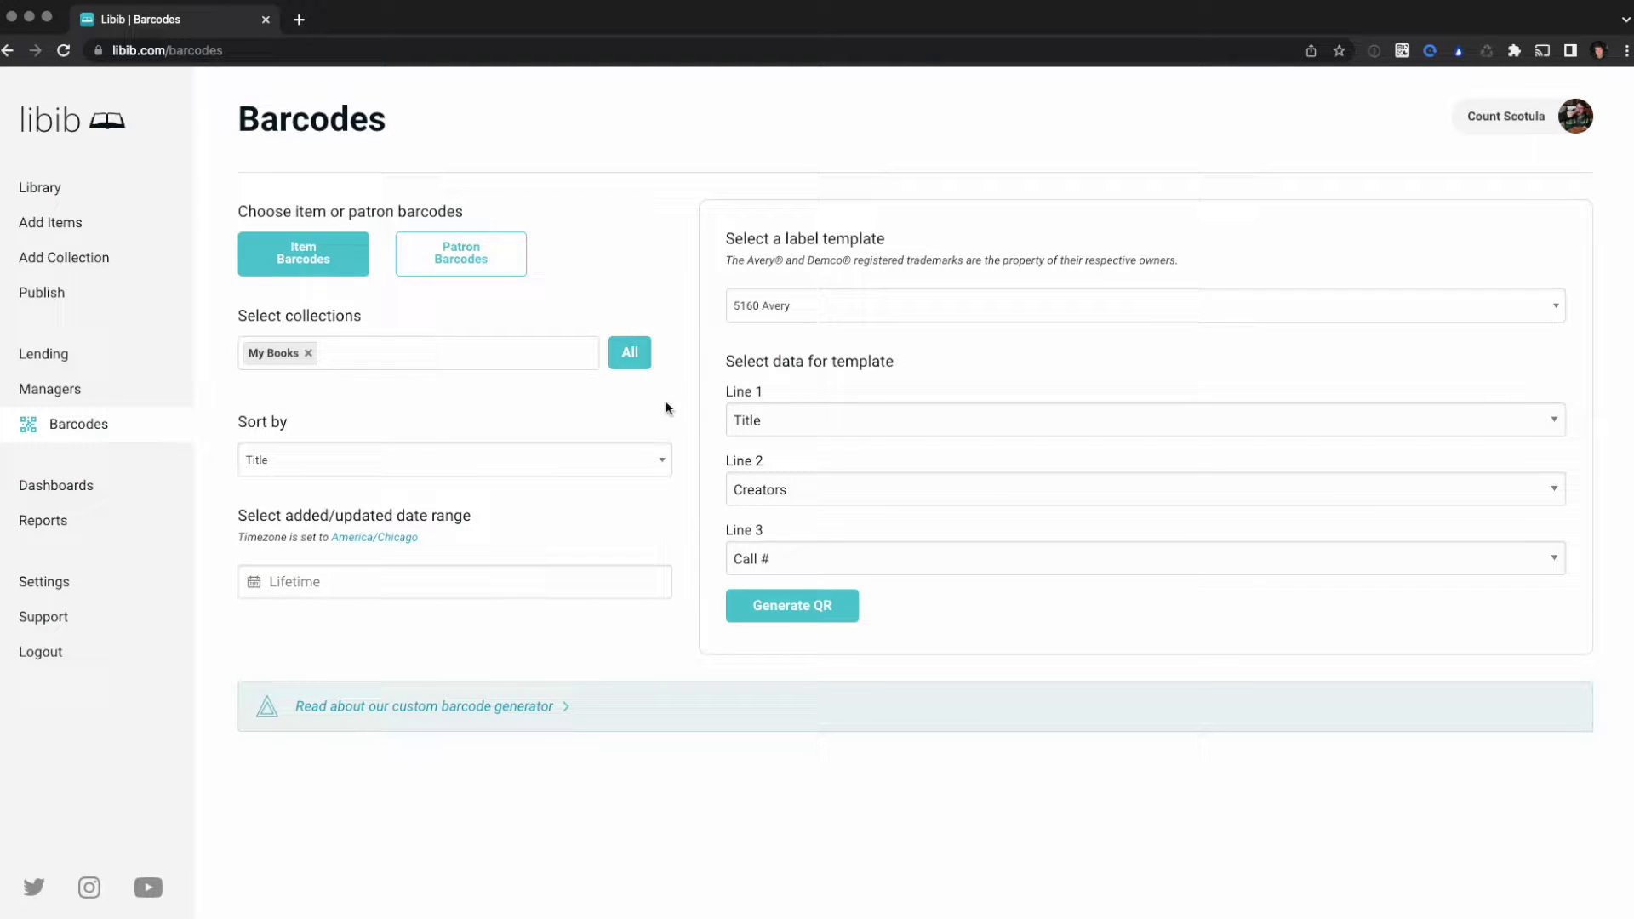
click(494, 594)
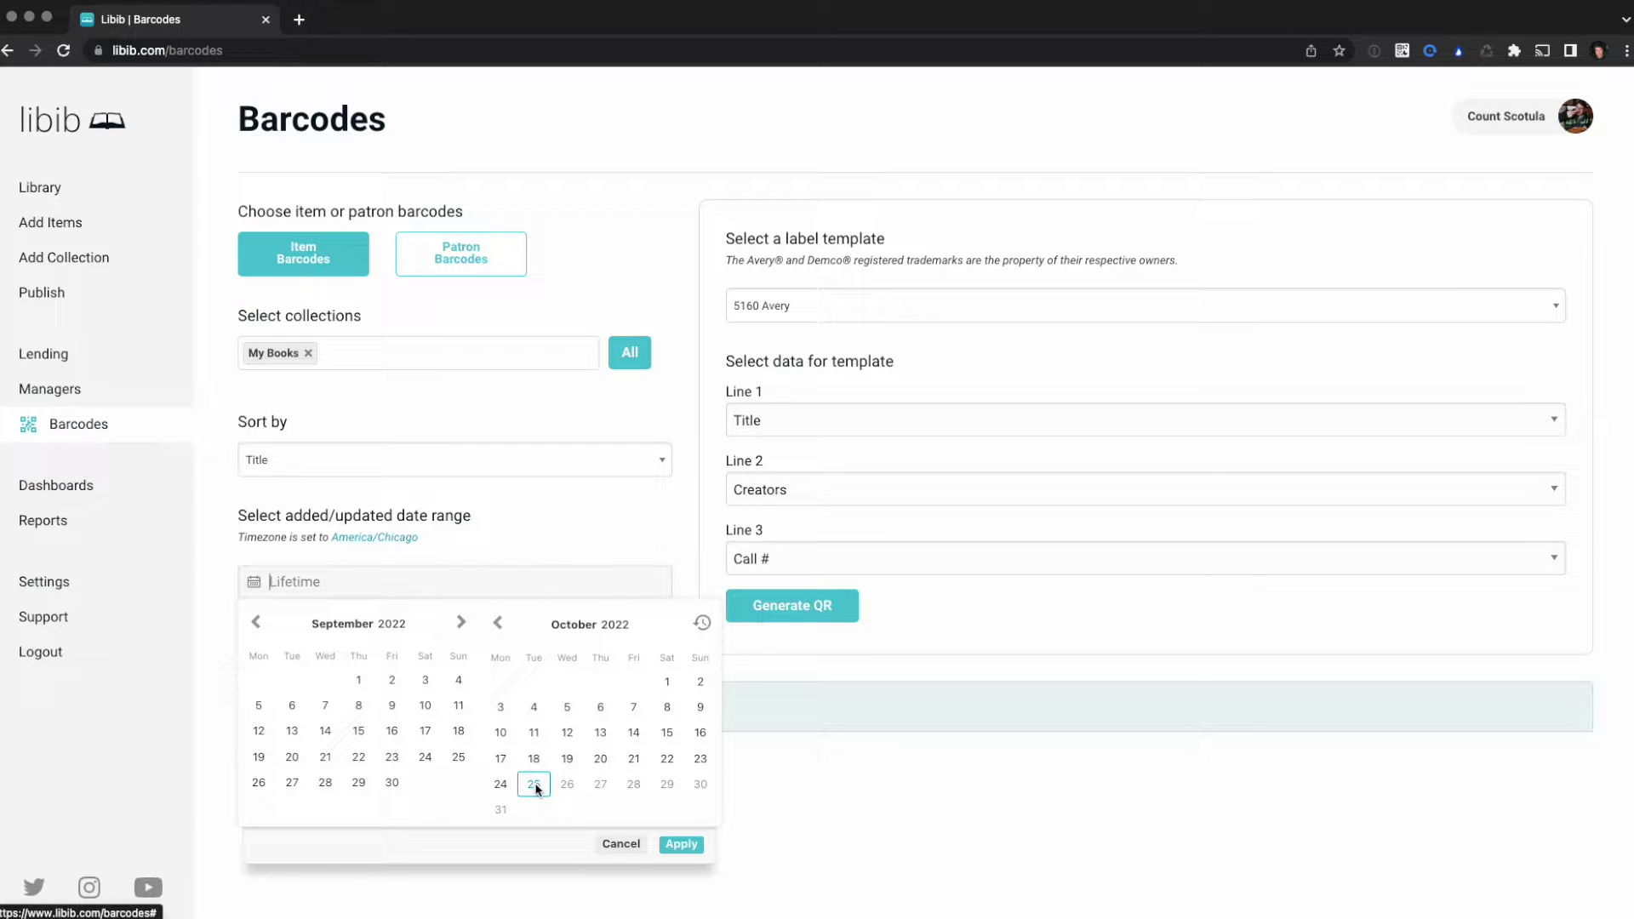
click(553, 509)
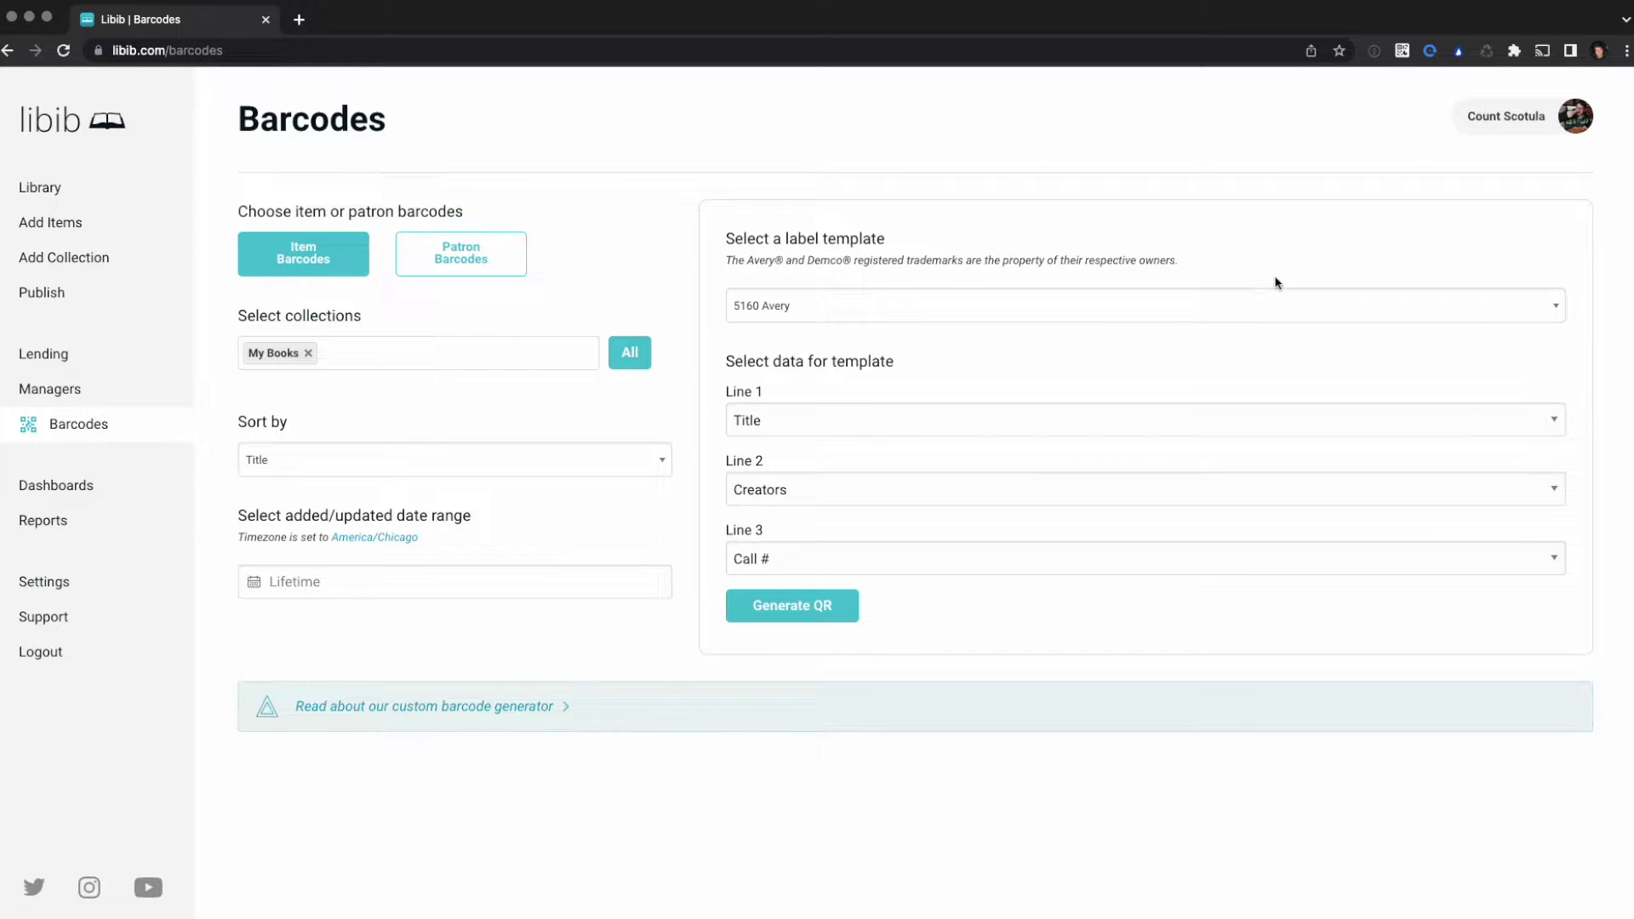
click(1269, 308)
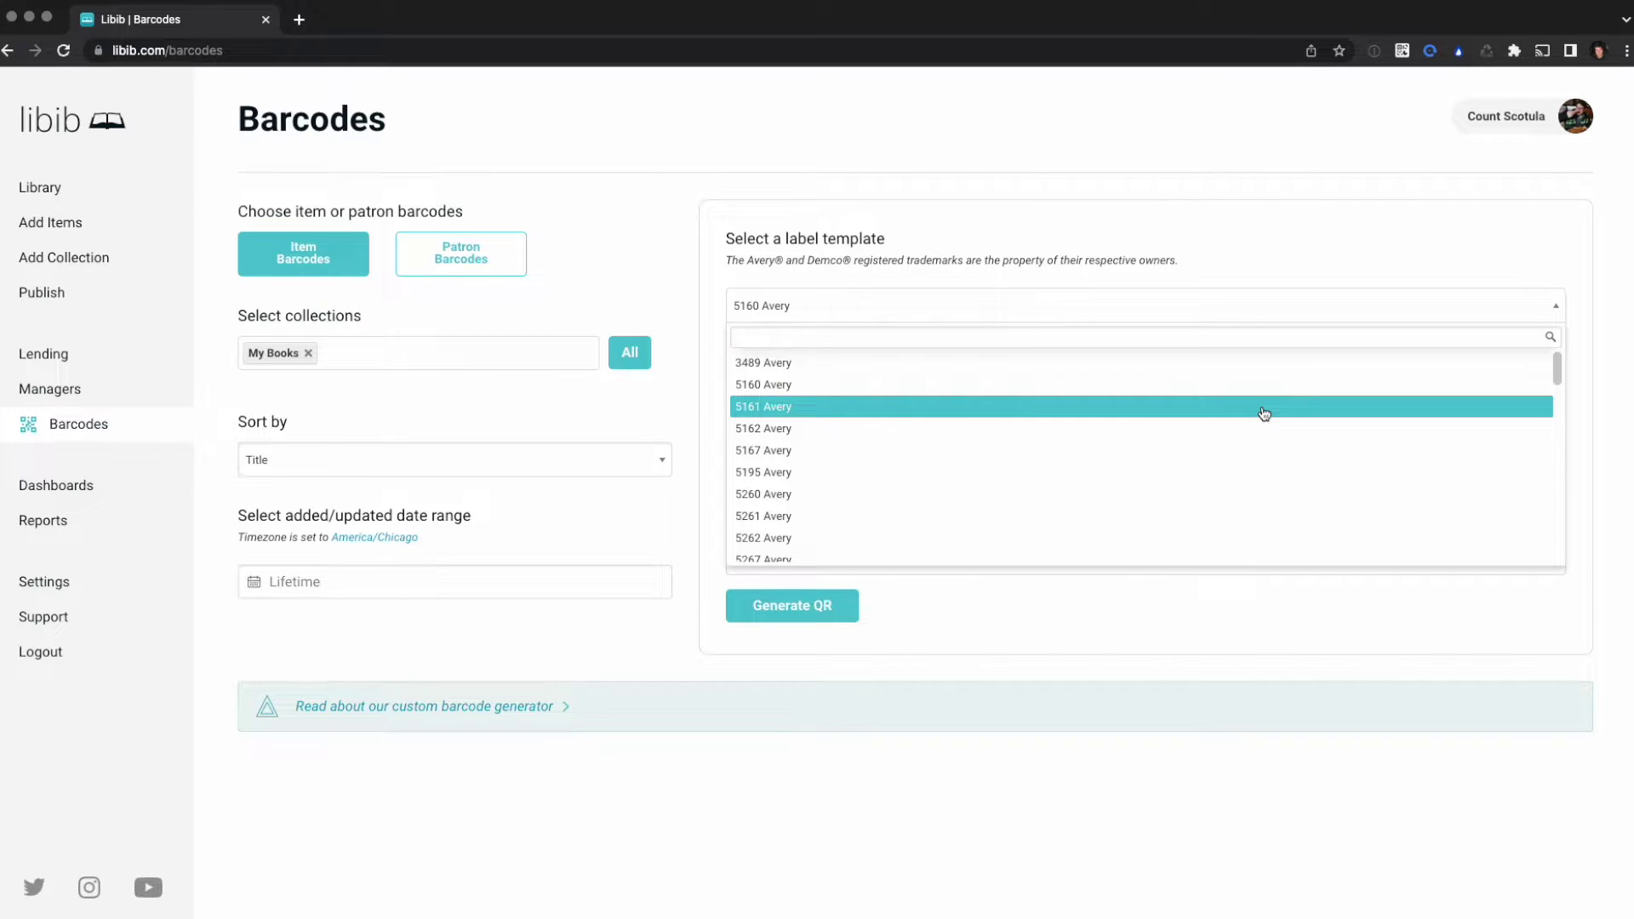
scroll(1265, 413, down, 10)
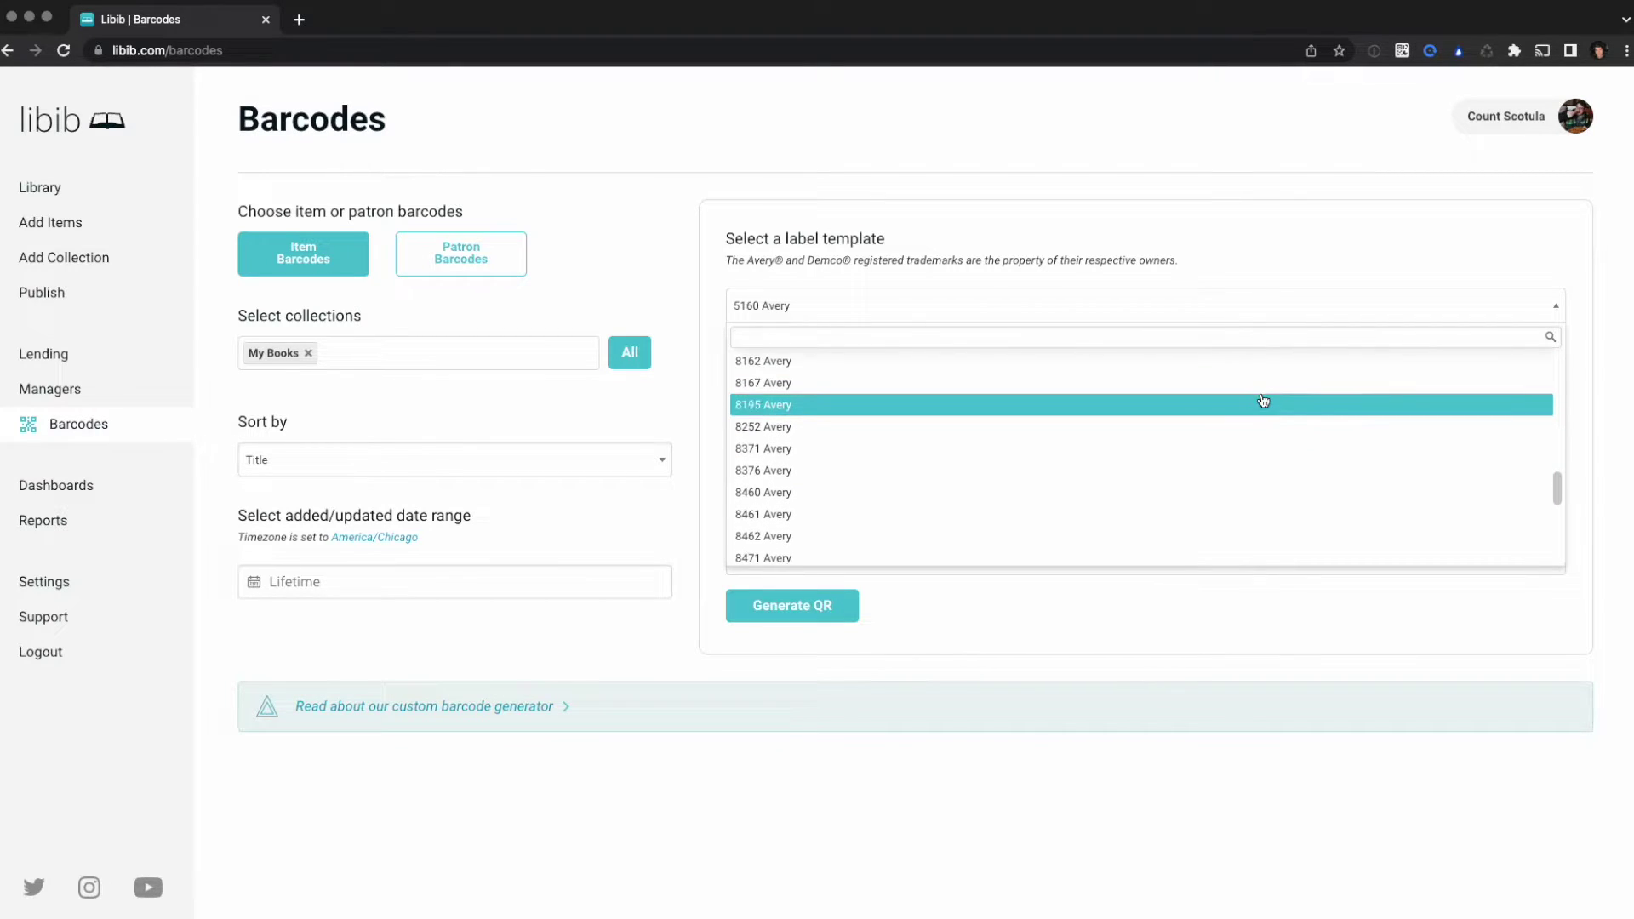
scroll(1264, 401, down, 4)
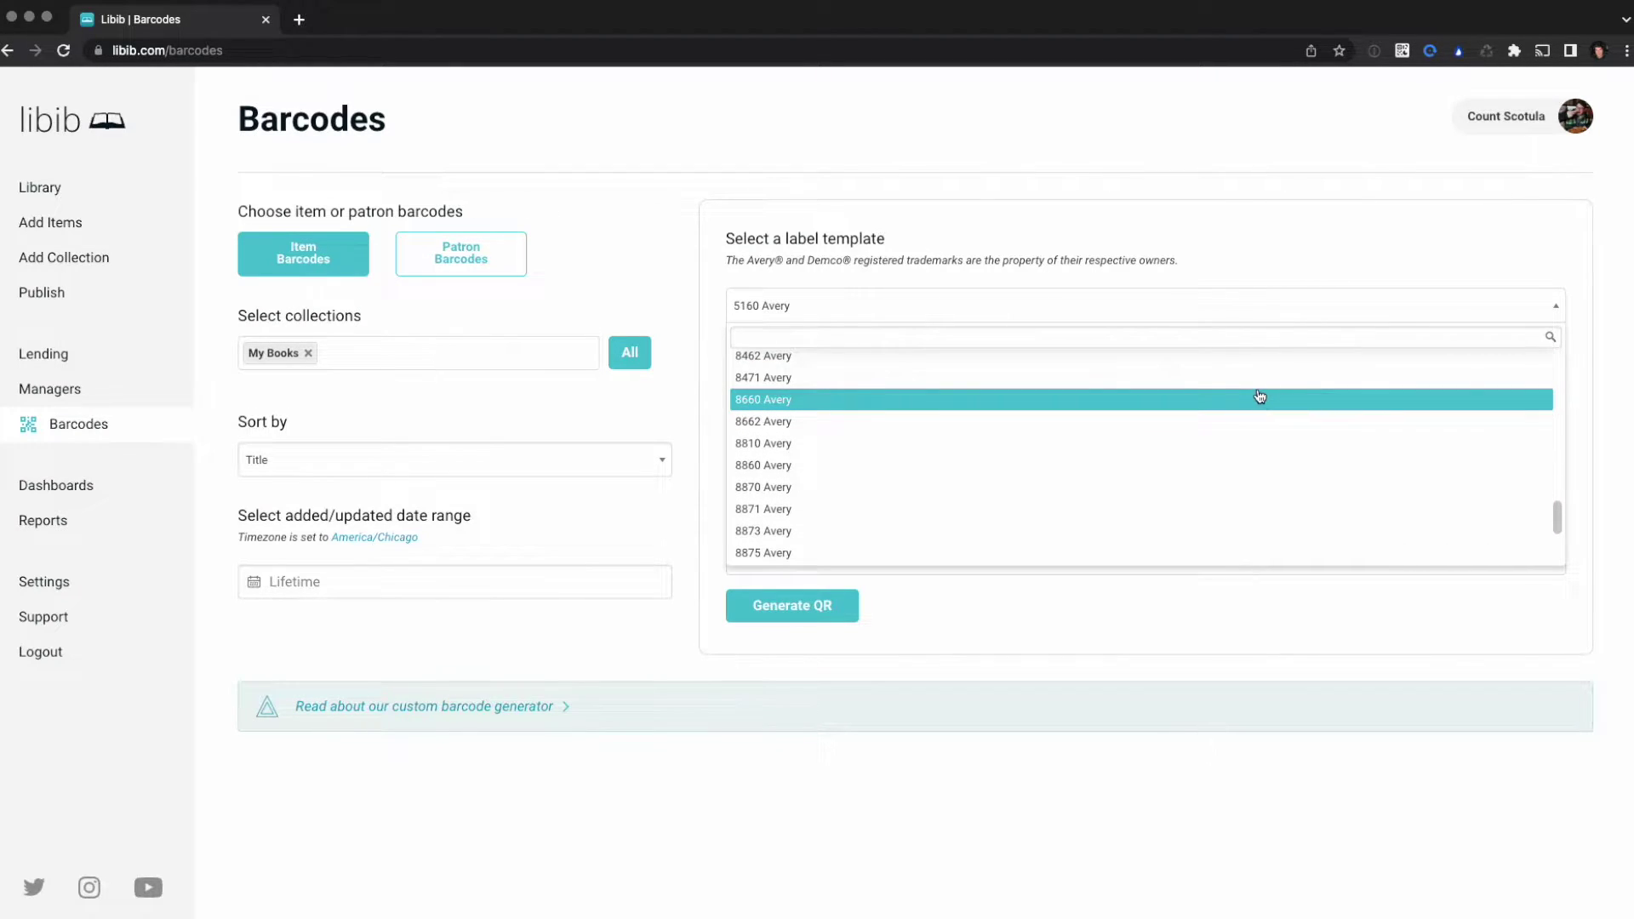
scroll(1260, 397, up, 14)
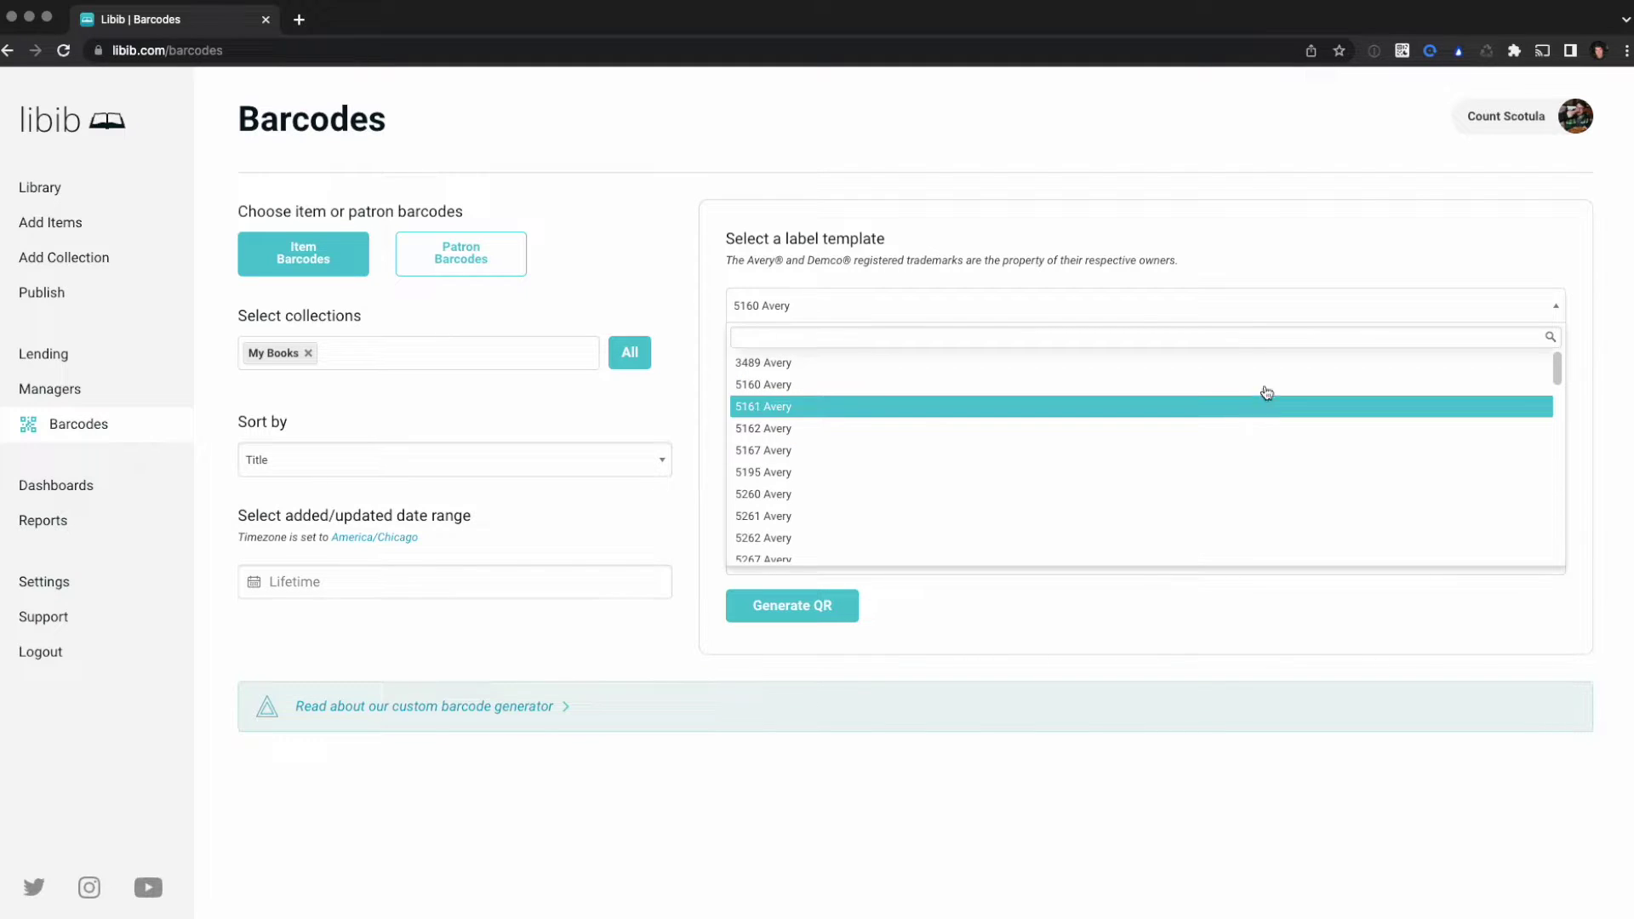
click(1410, 278)
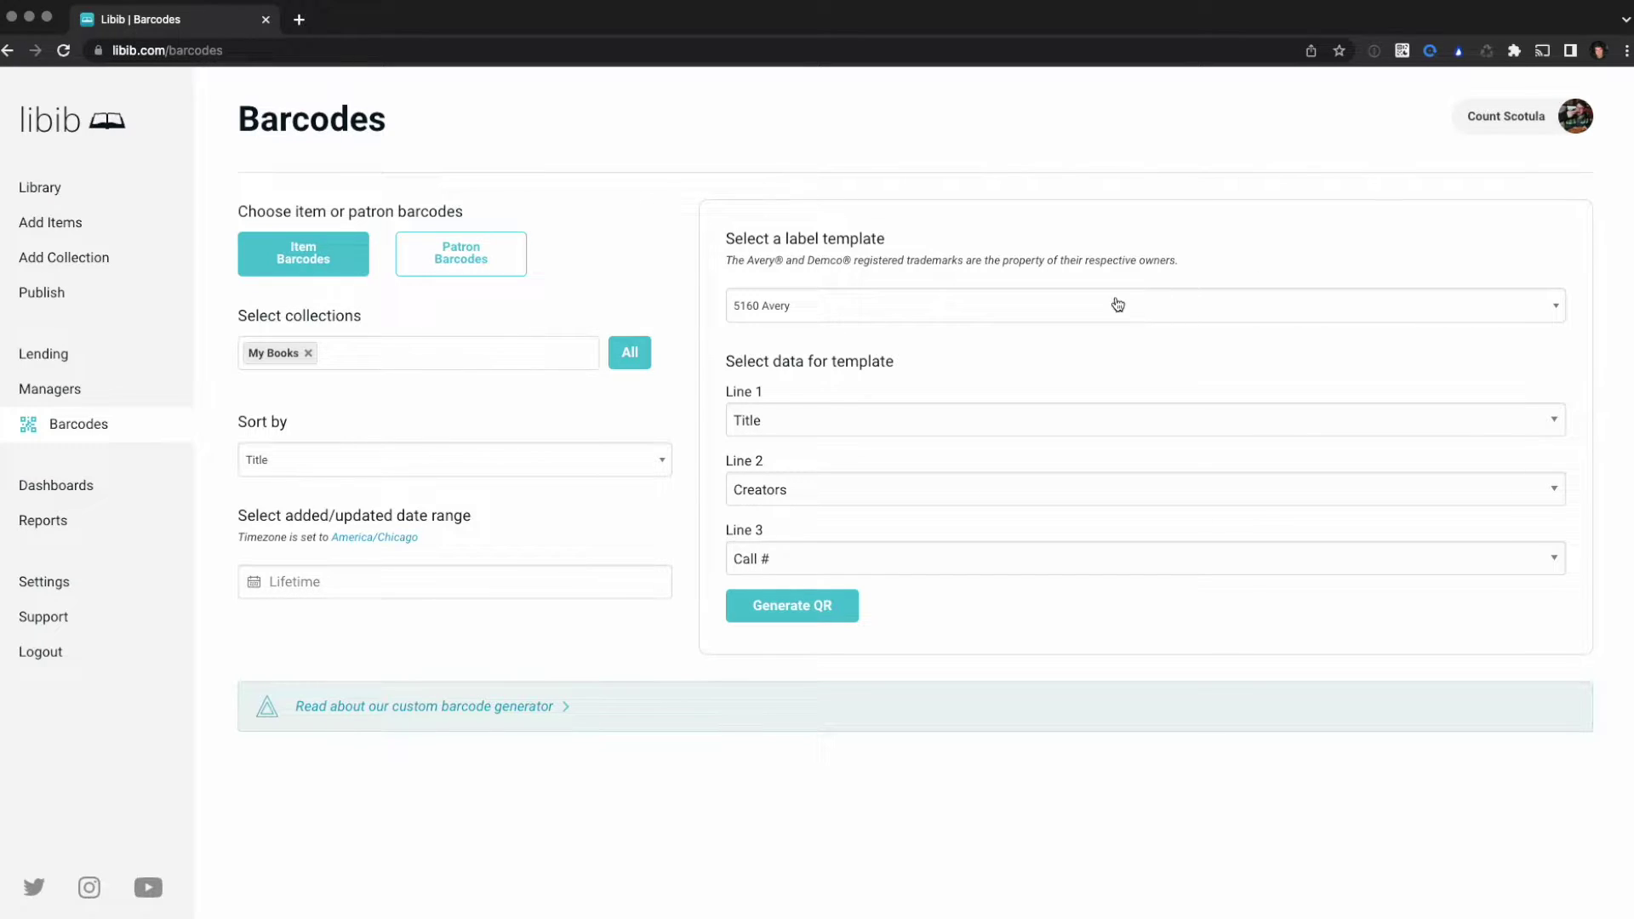
click(1154, 314)
click(1035, 450)
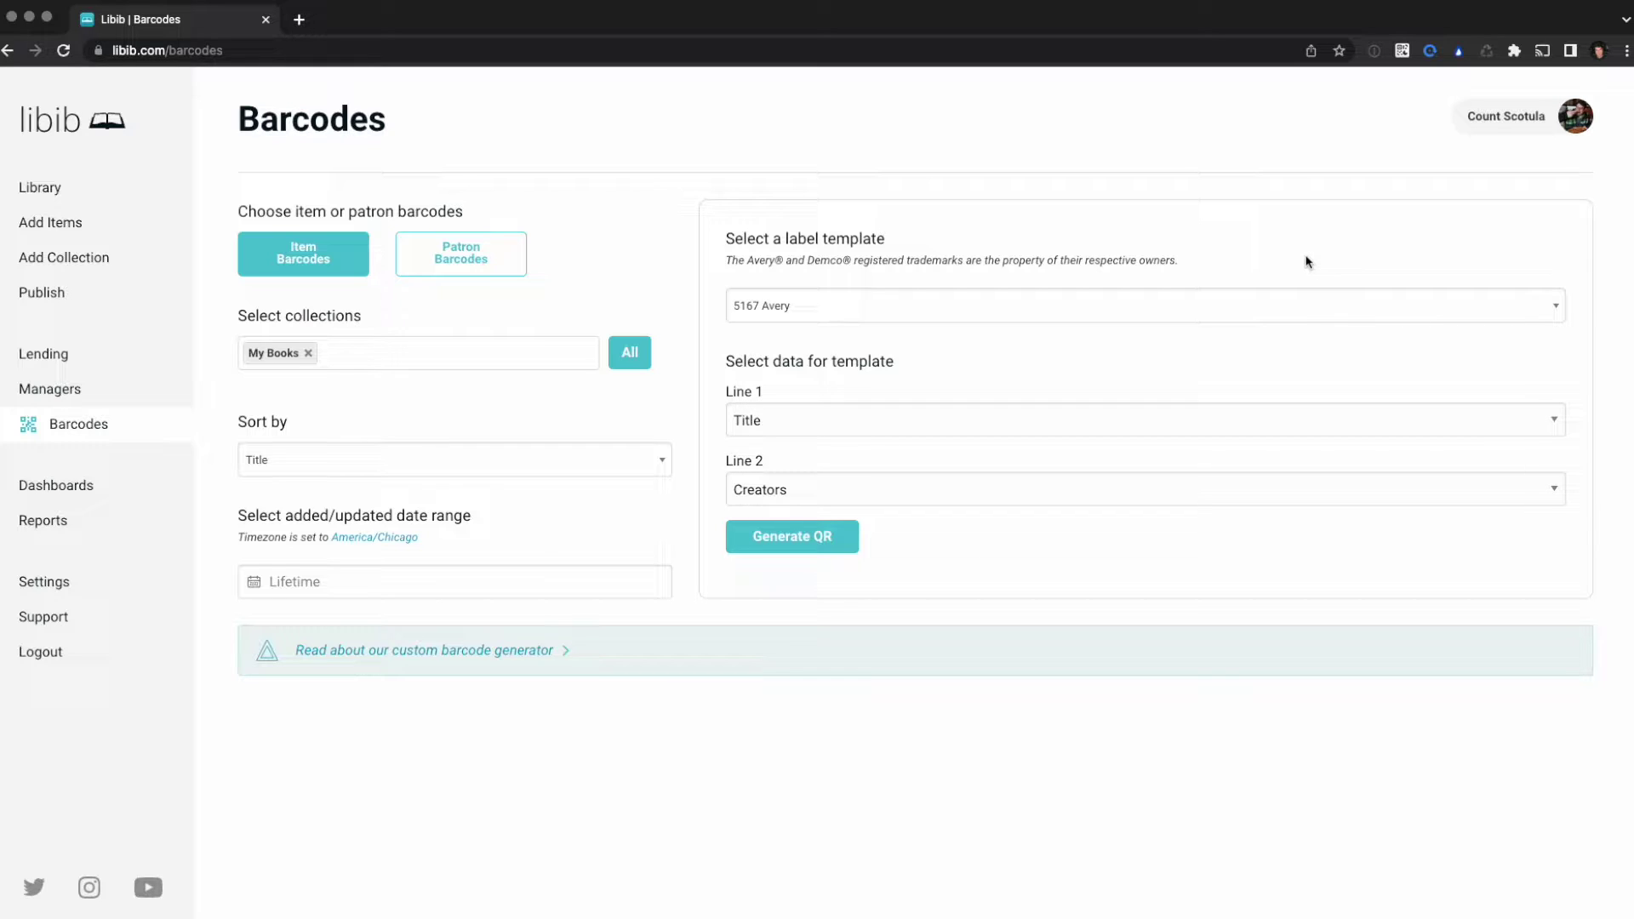
click(1033, 307)
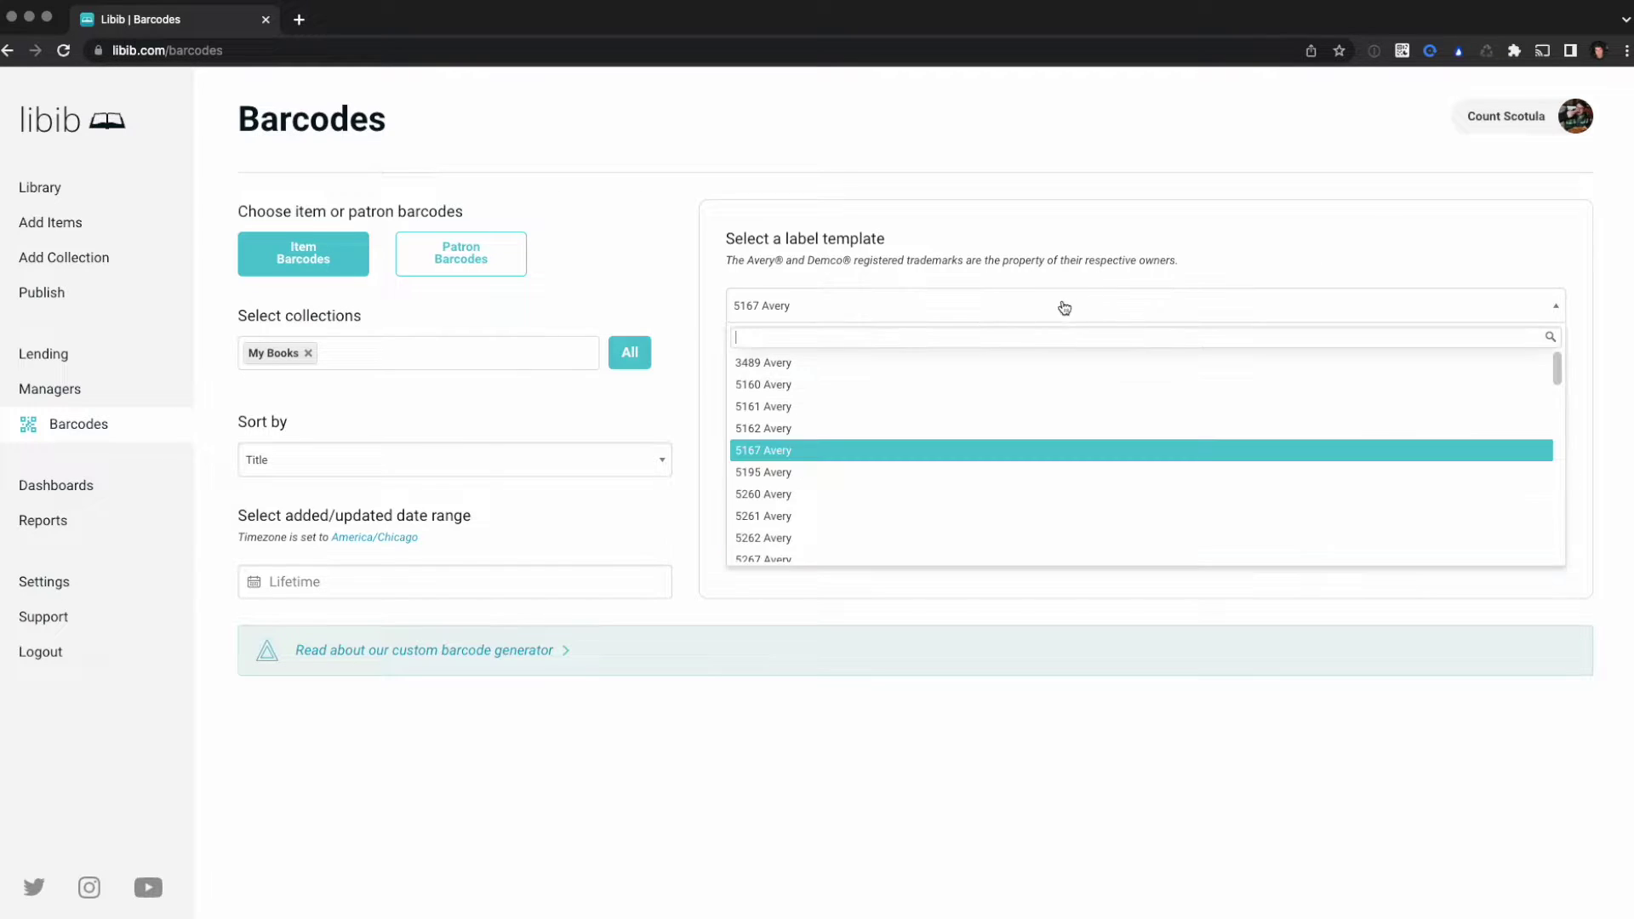
click(967, 386)
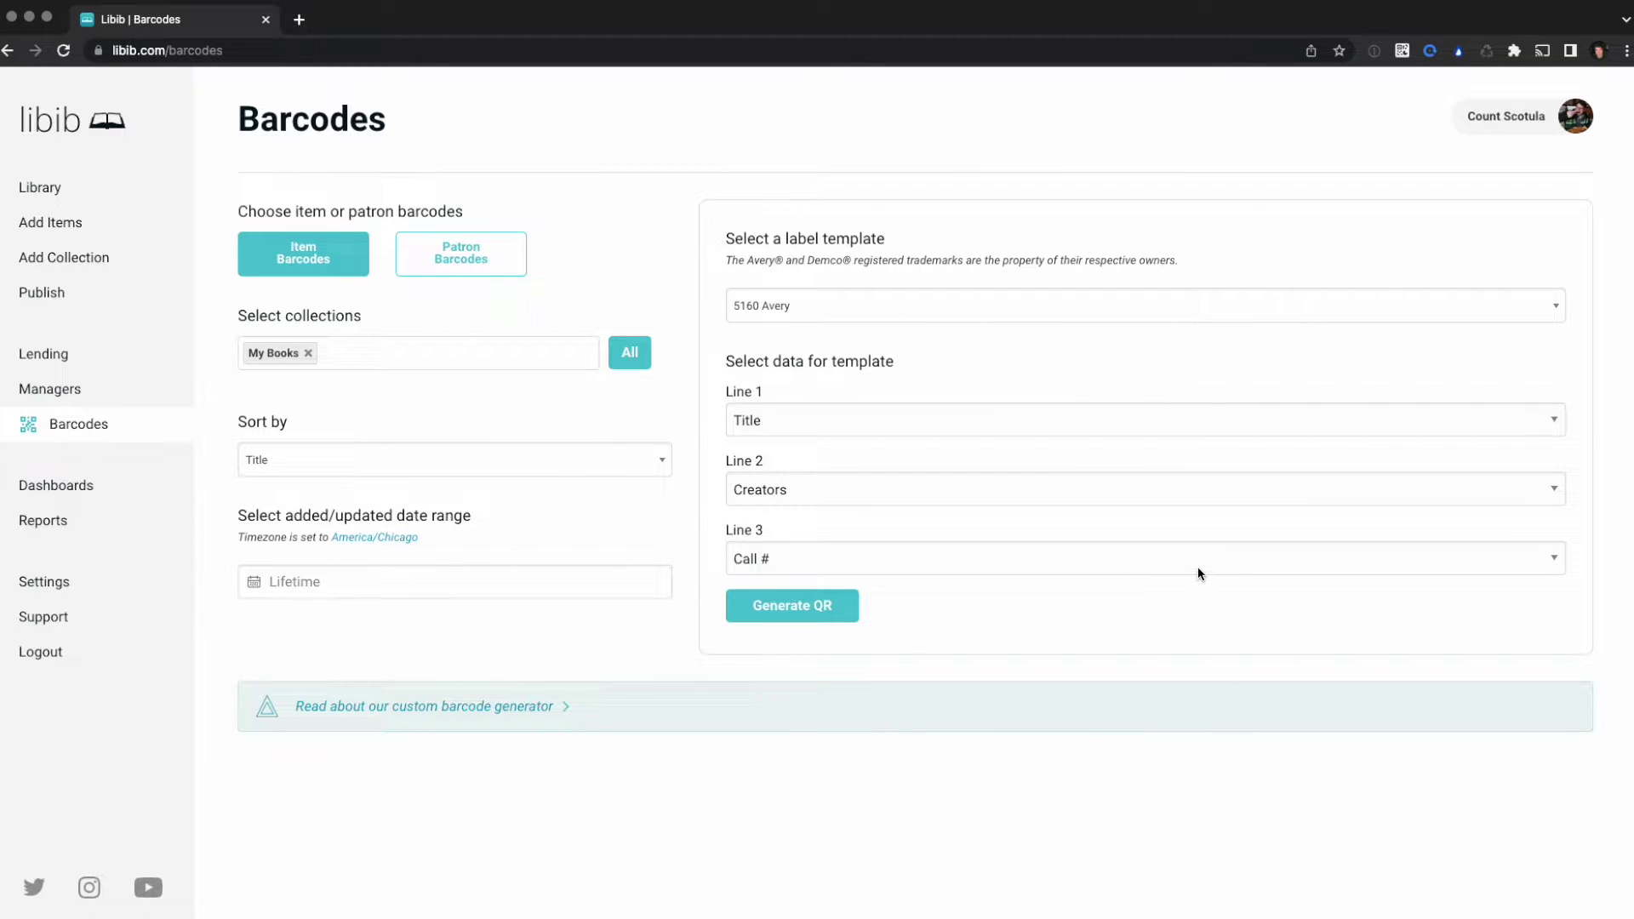
click(1151, 430)
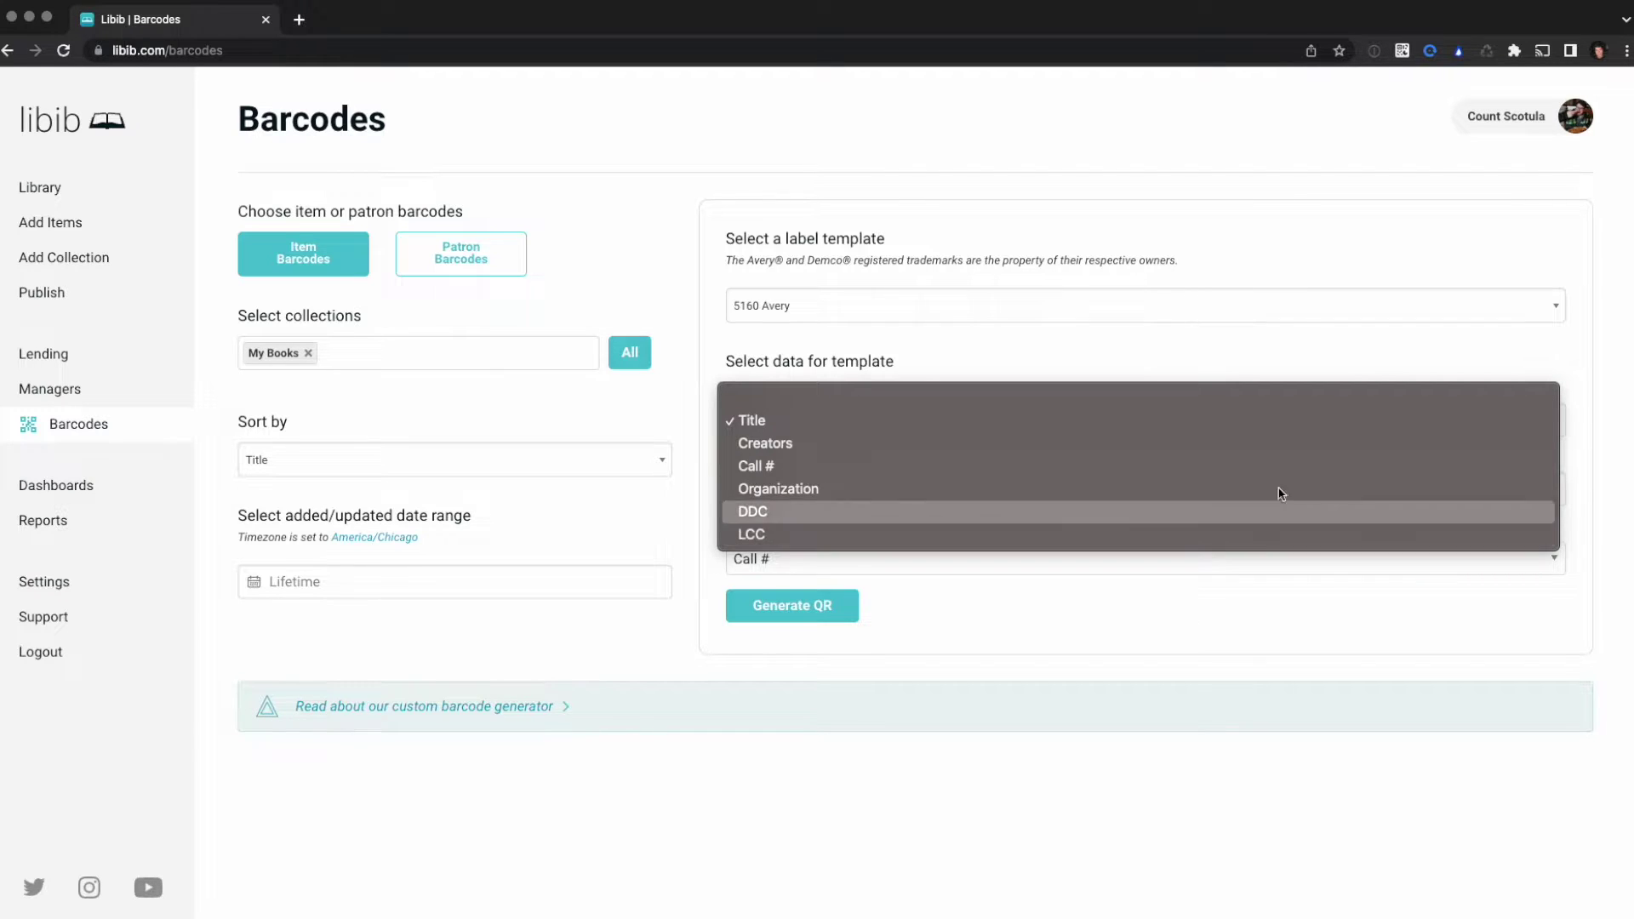
Keep Title on label line 1 and put DDC on line 3.
click(1293, 356)
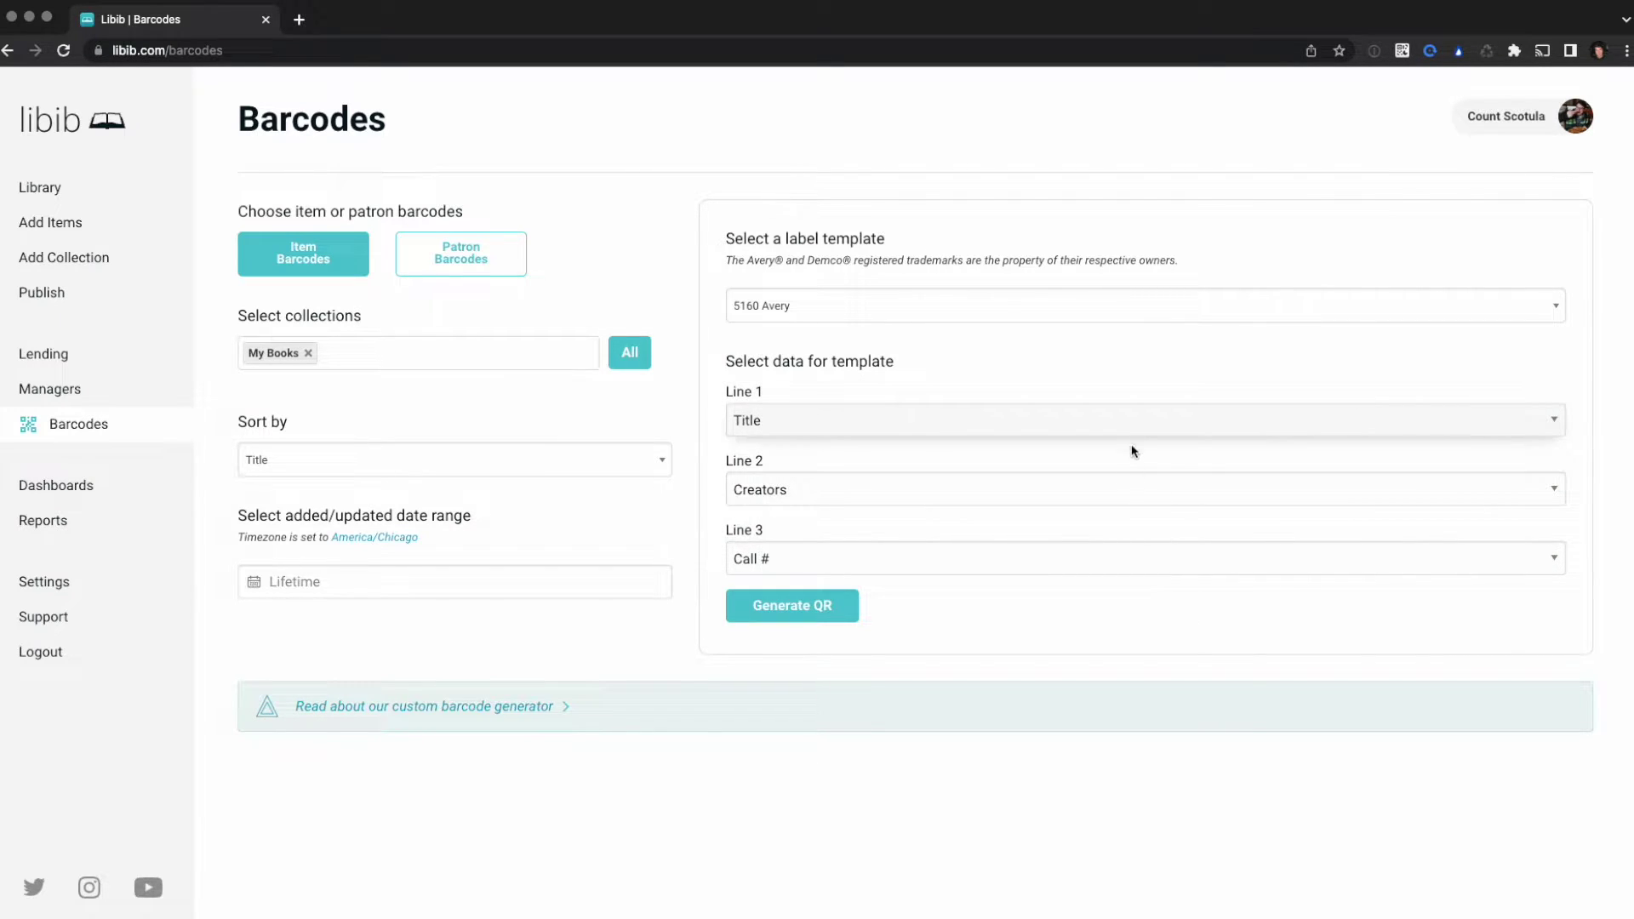
click(1152, 569)
click(1151, 606)
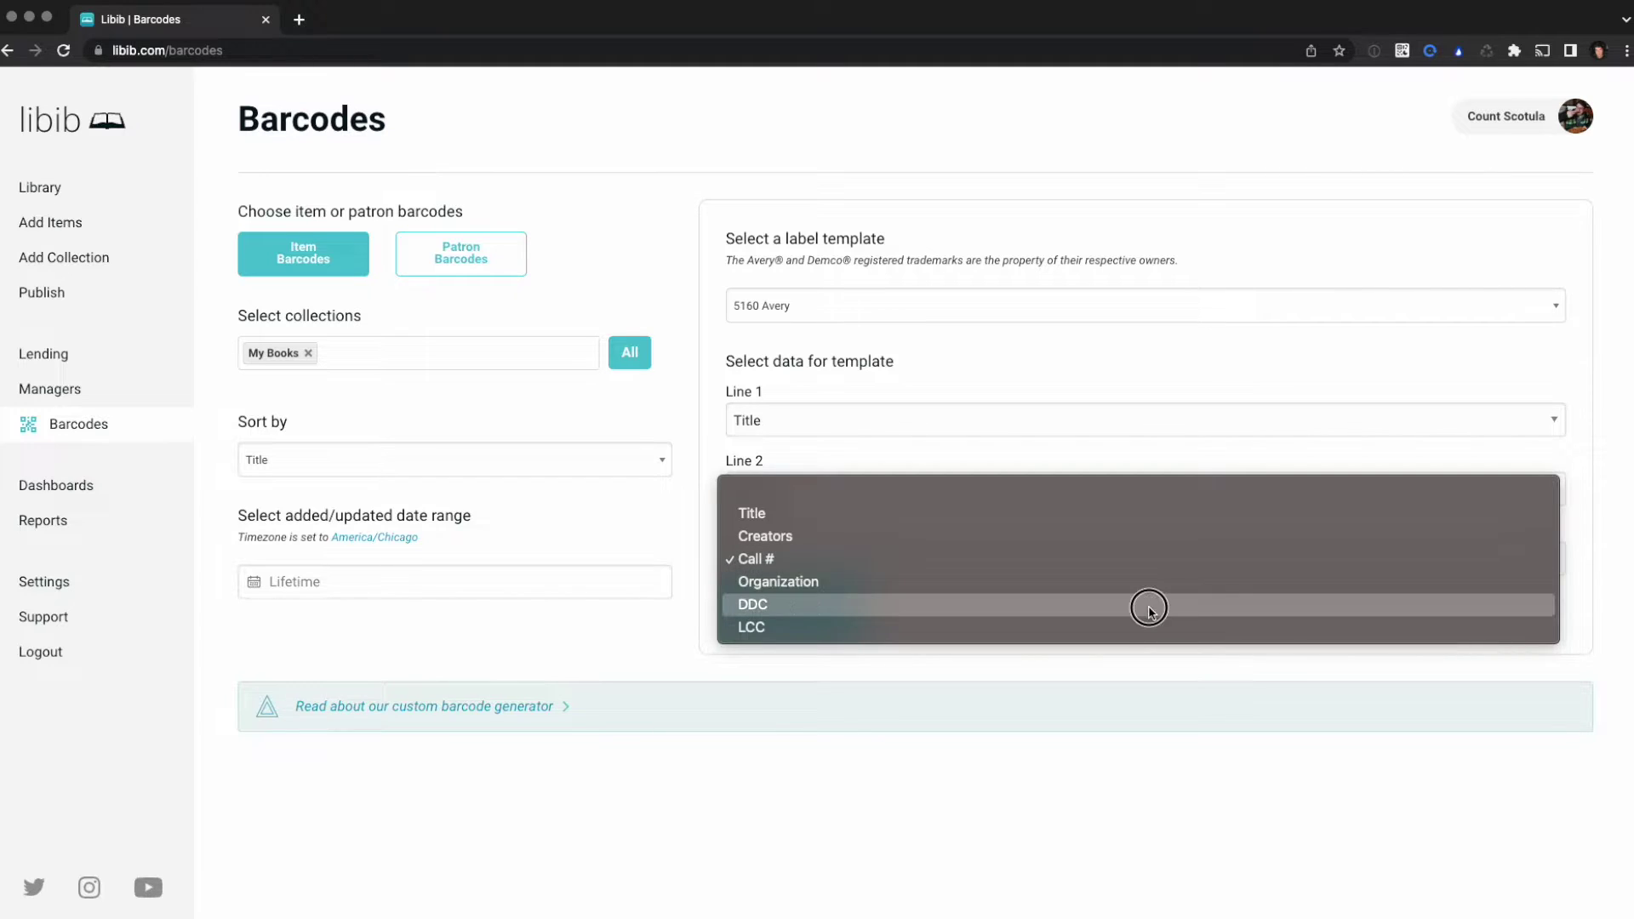
click(1183, 613)
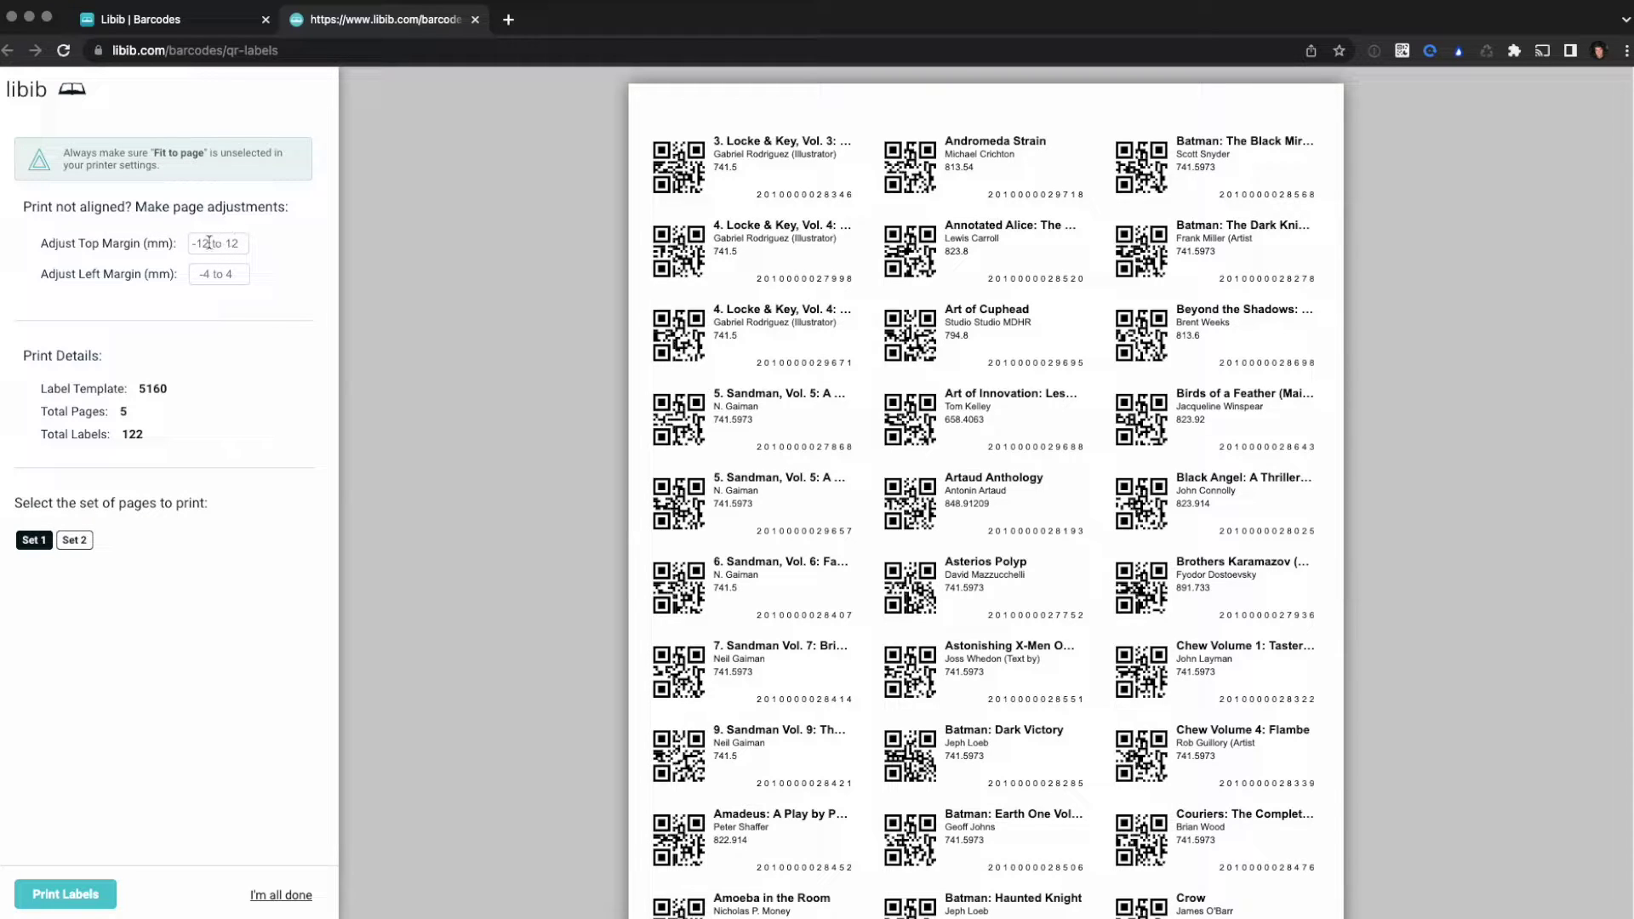
right_click(257, 235)
key(Escape)
click(219, 274)
click(231, 241)
click(223, 274)
scroll(986, 555, down, 14)
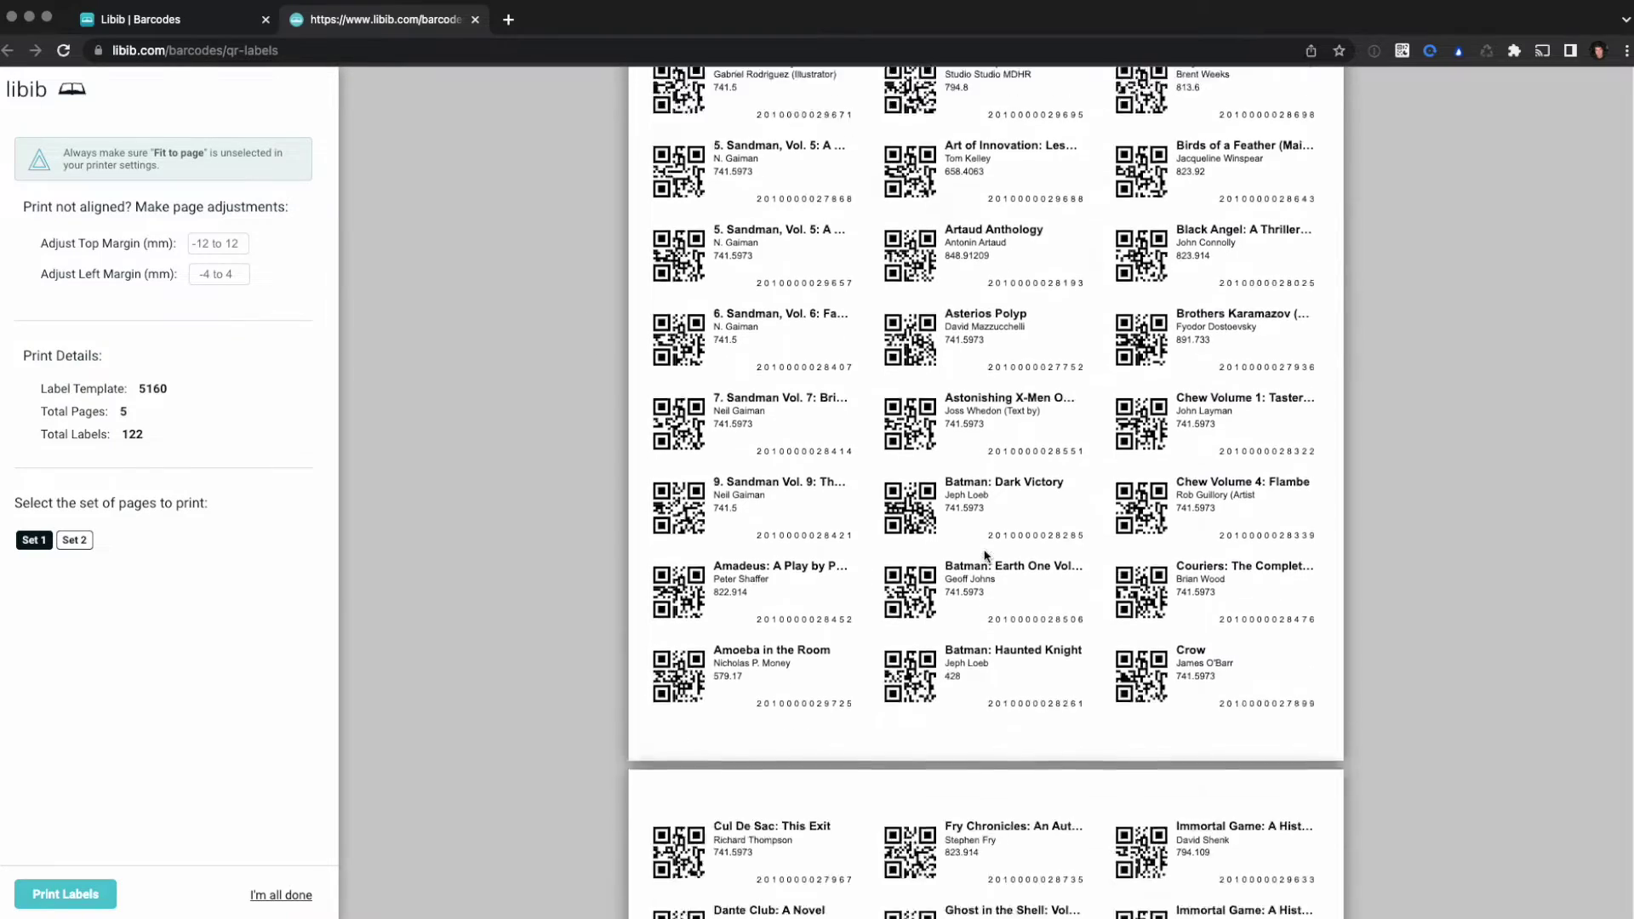
scroll(986, 555, down, 9)
scroll(962, 537, up, 20)
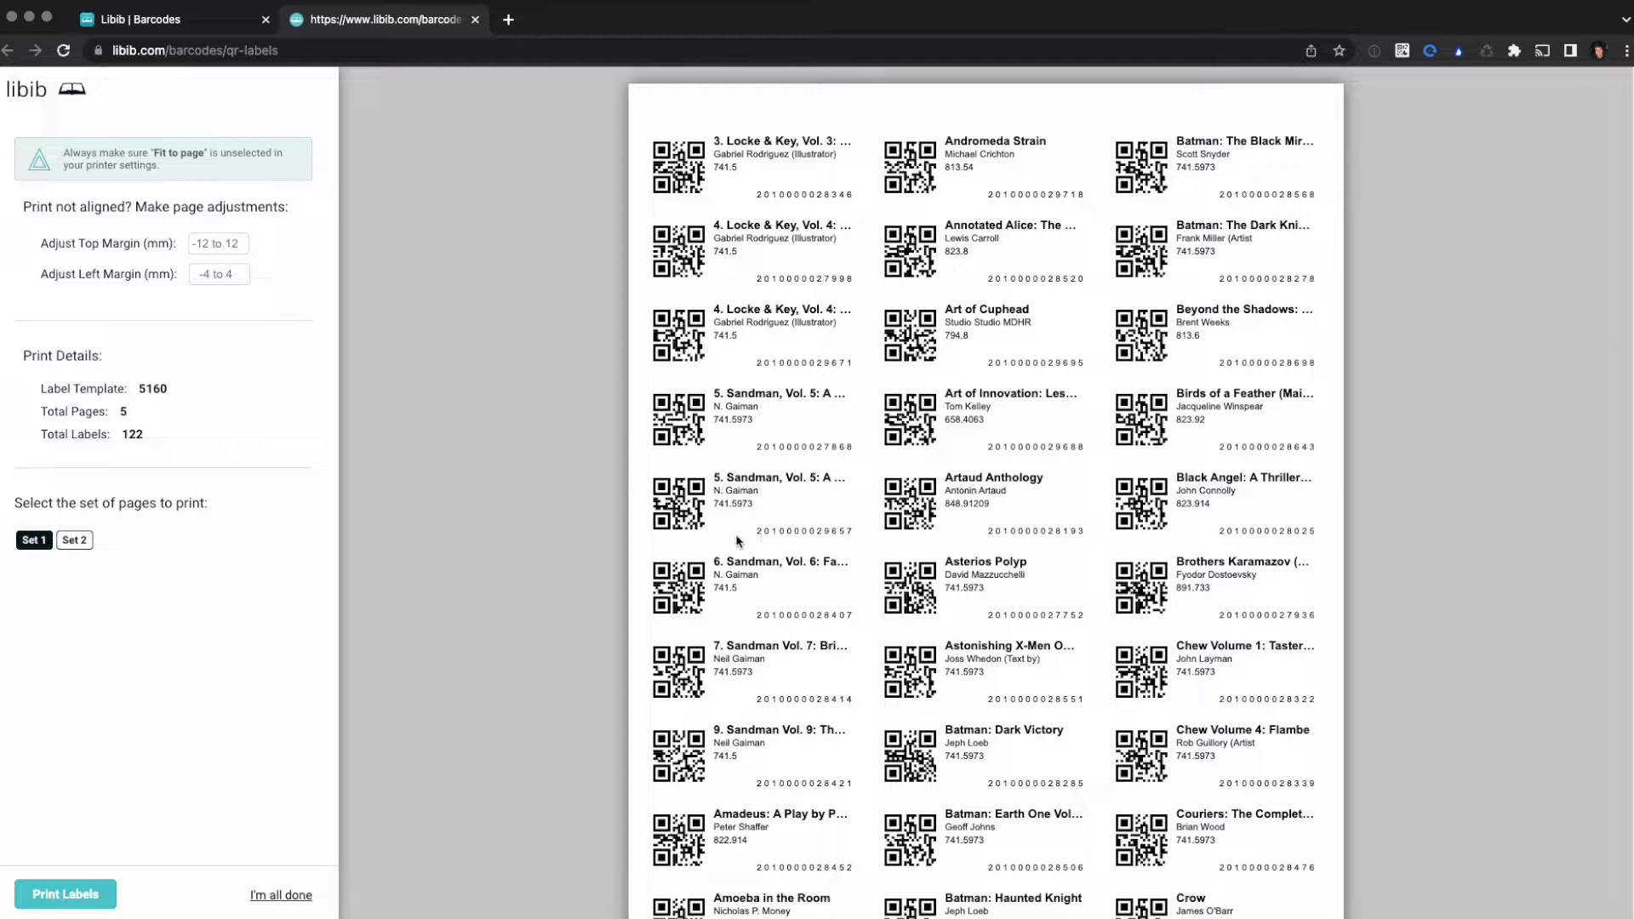
Preview the Set 1 labels in the print dialog, cancel it, then show Set 2.
click(73, 898)
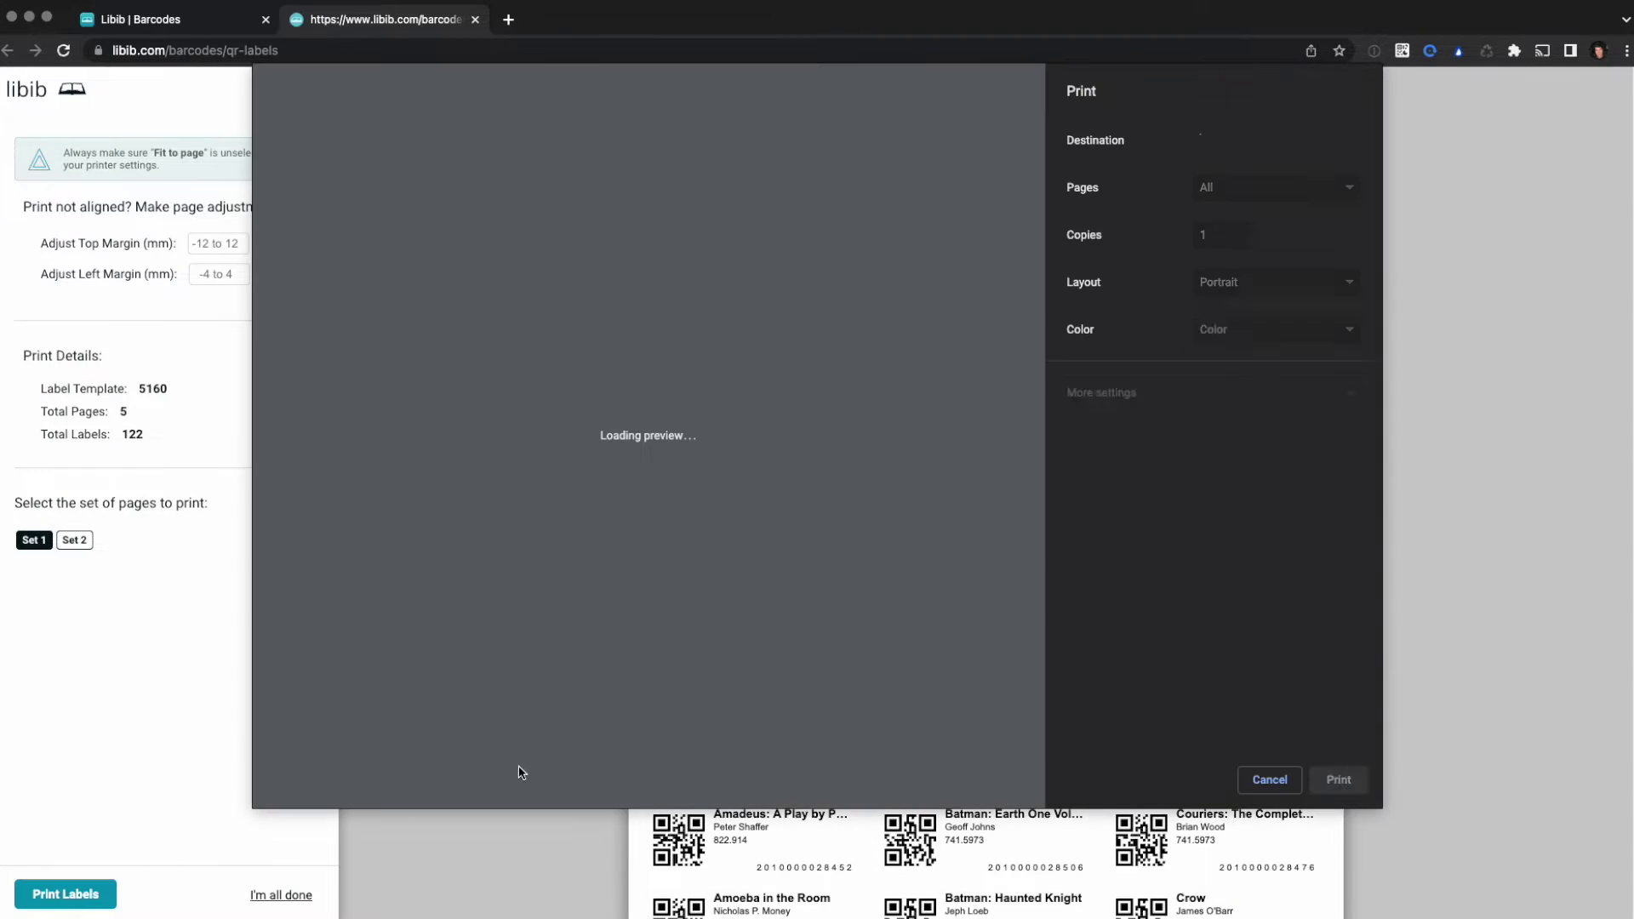
scroll(562, 430, down, 15)
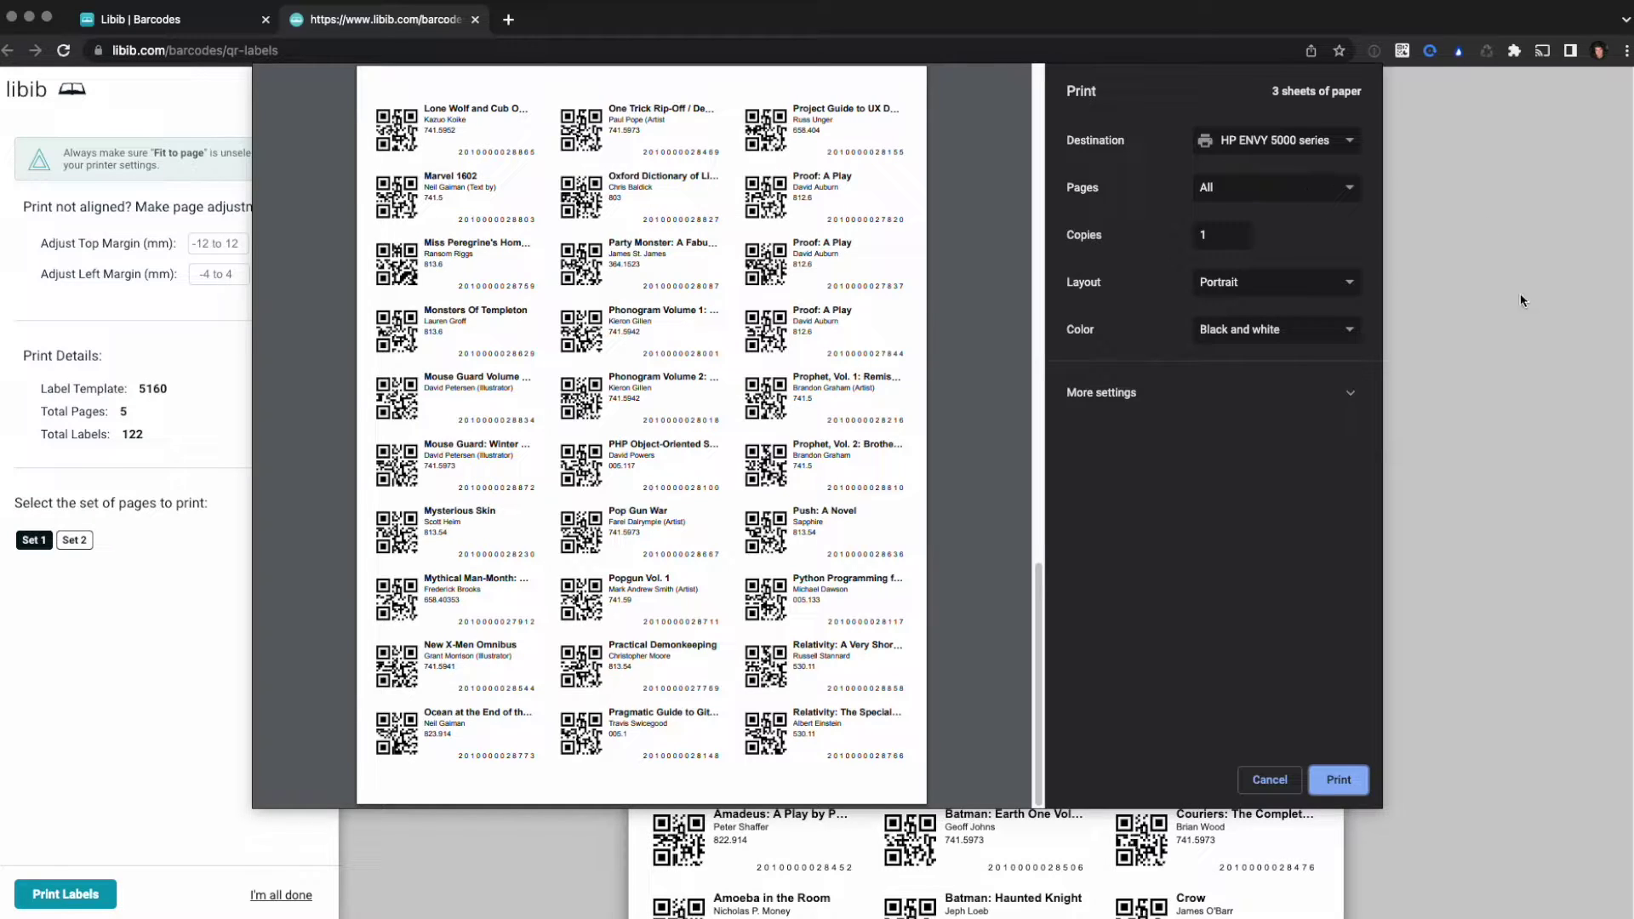
click(1270, 779)
click(74, 540)
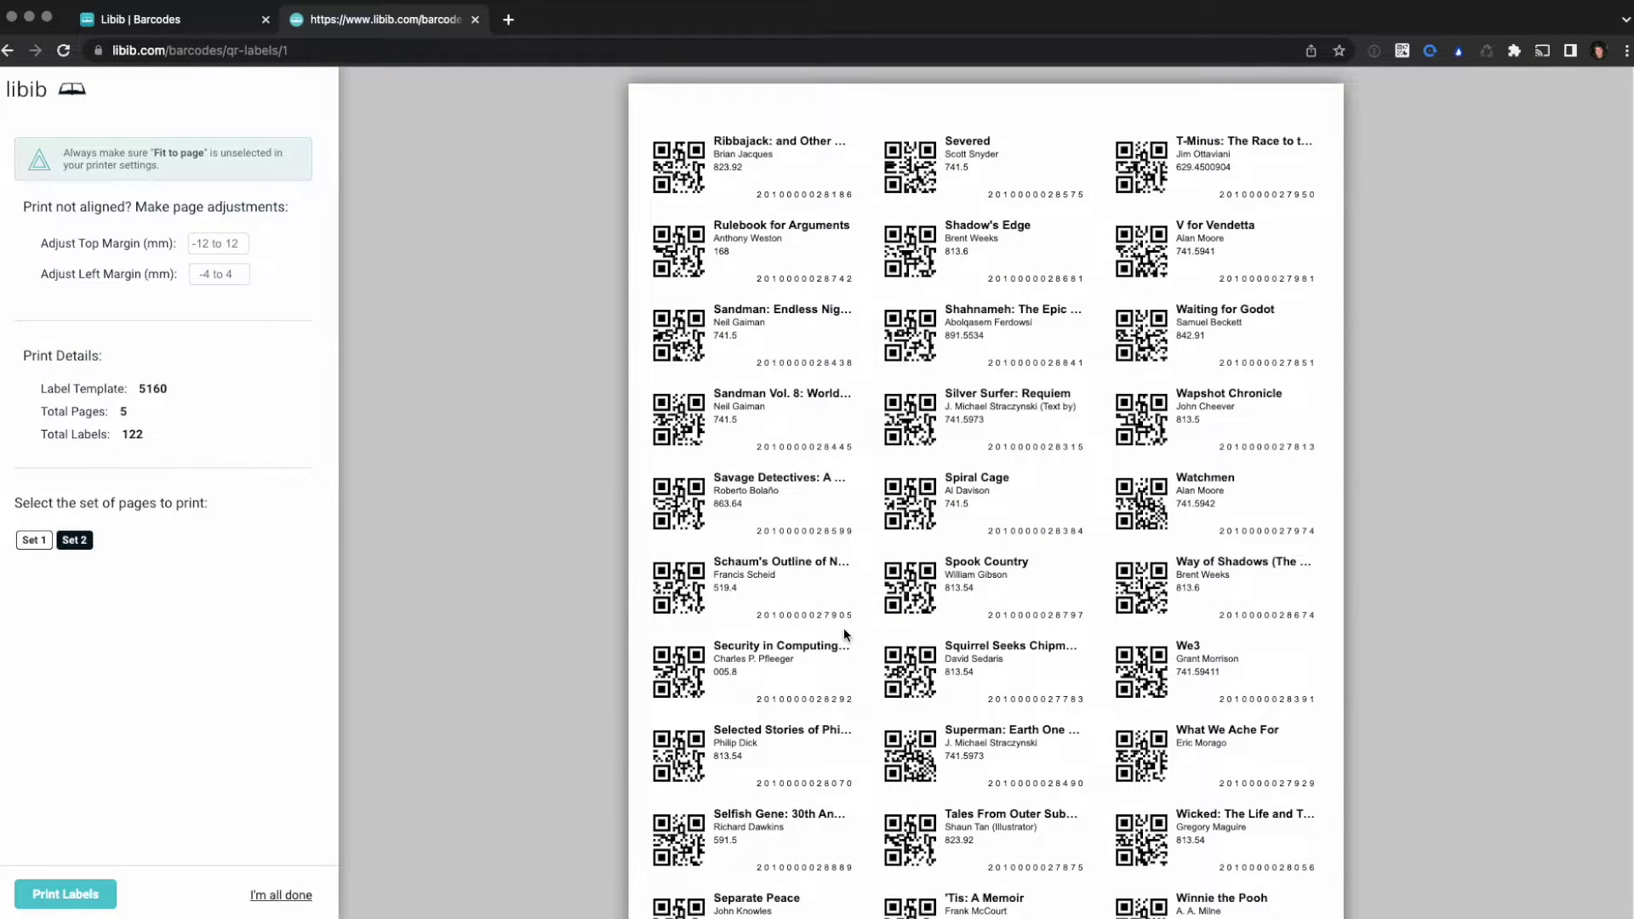
scroll(844, 633, down, 15)
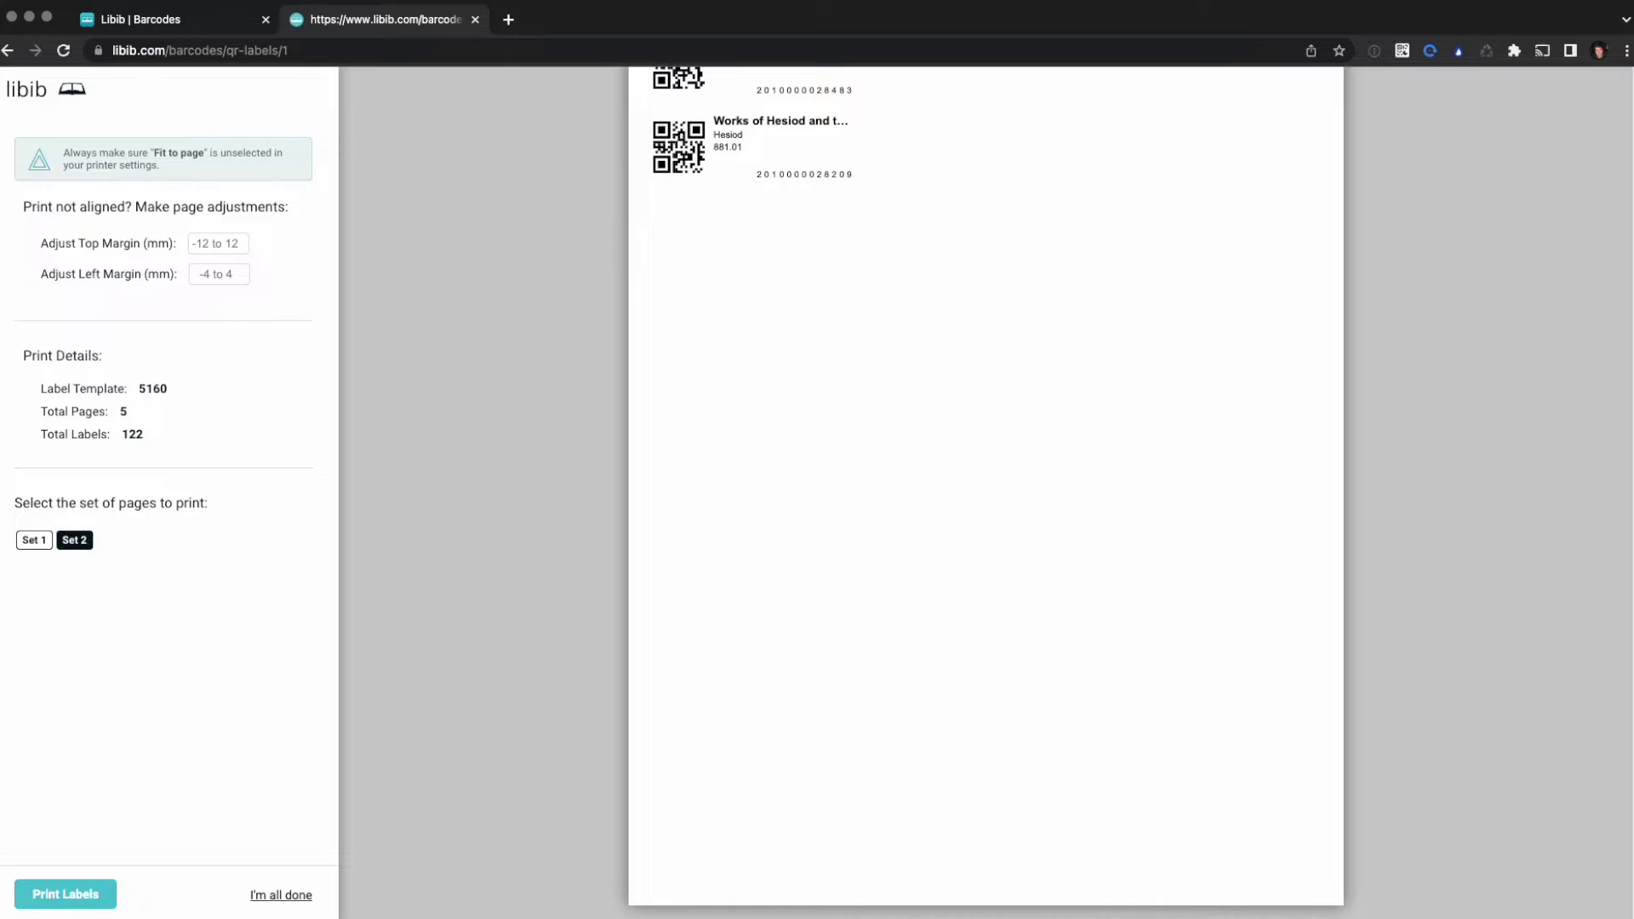
click(51, 885)
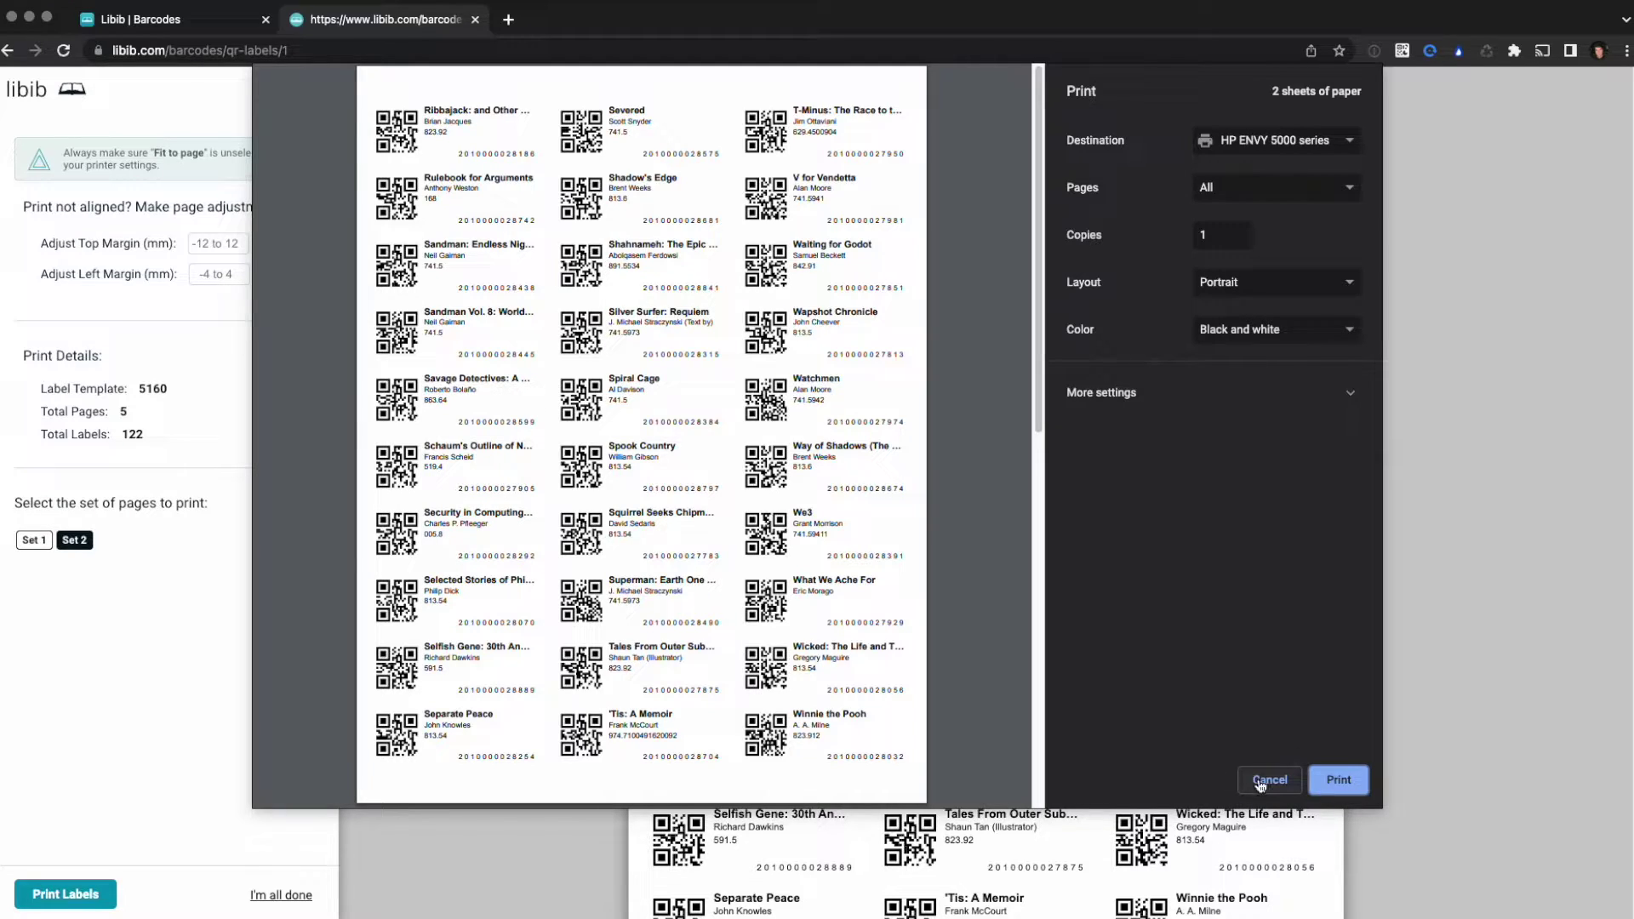
click(1268, 779)
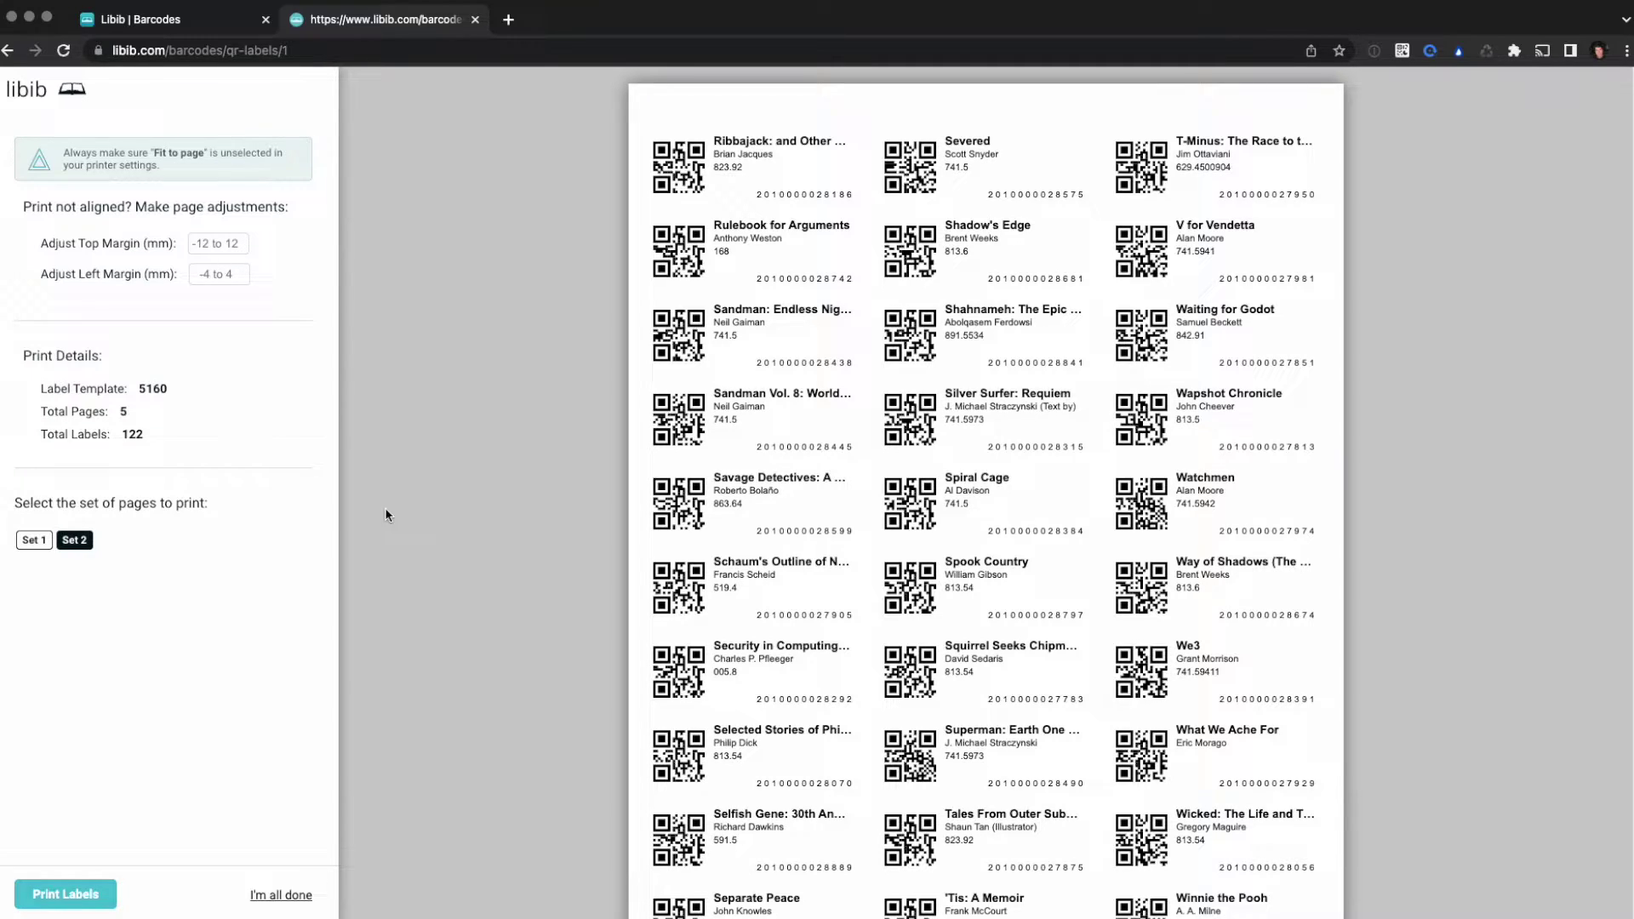
Re-save the single Amadeus copy so it counts as updated, then return to Barcodes.
click(475, 18)
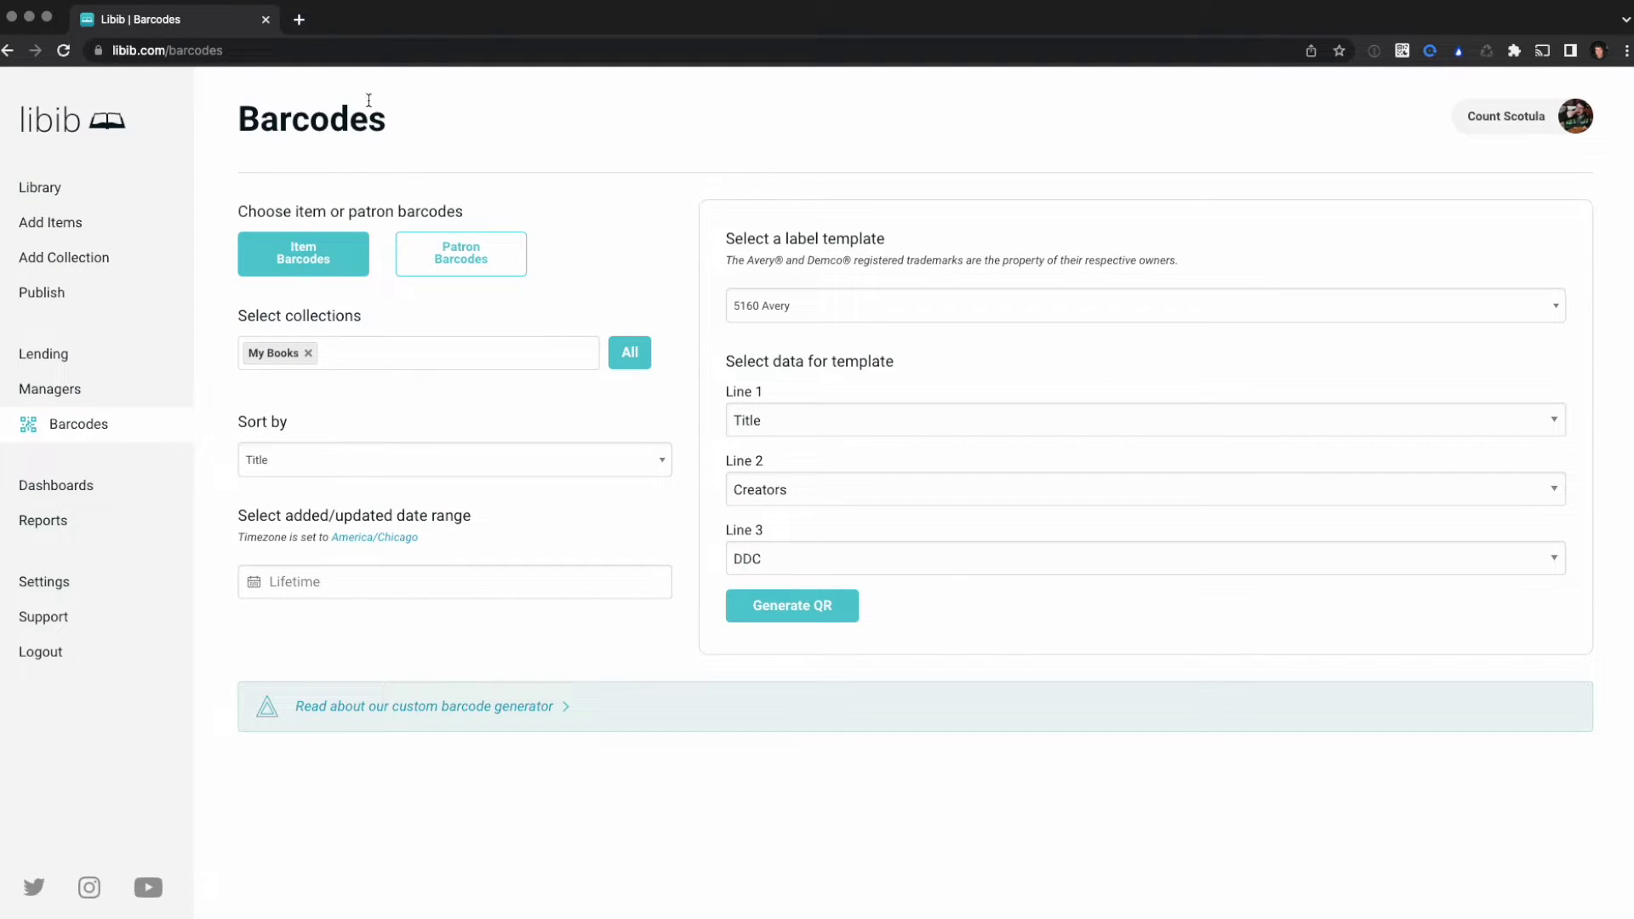
click(109, 189)
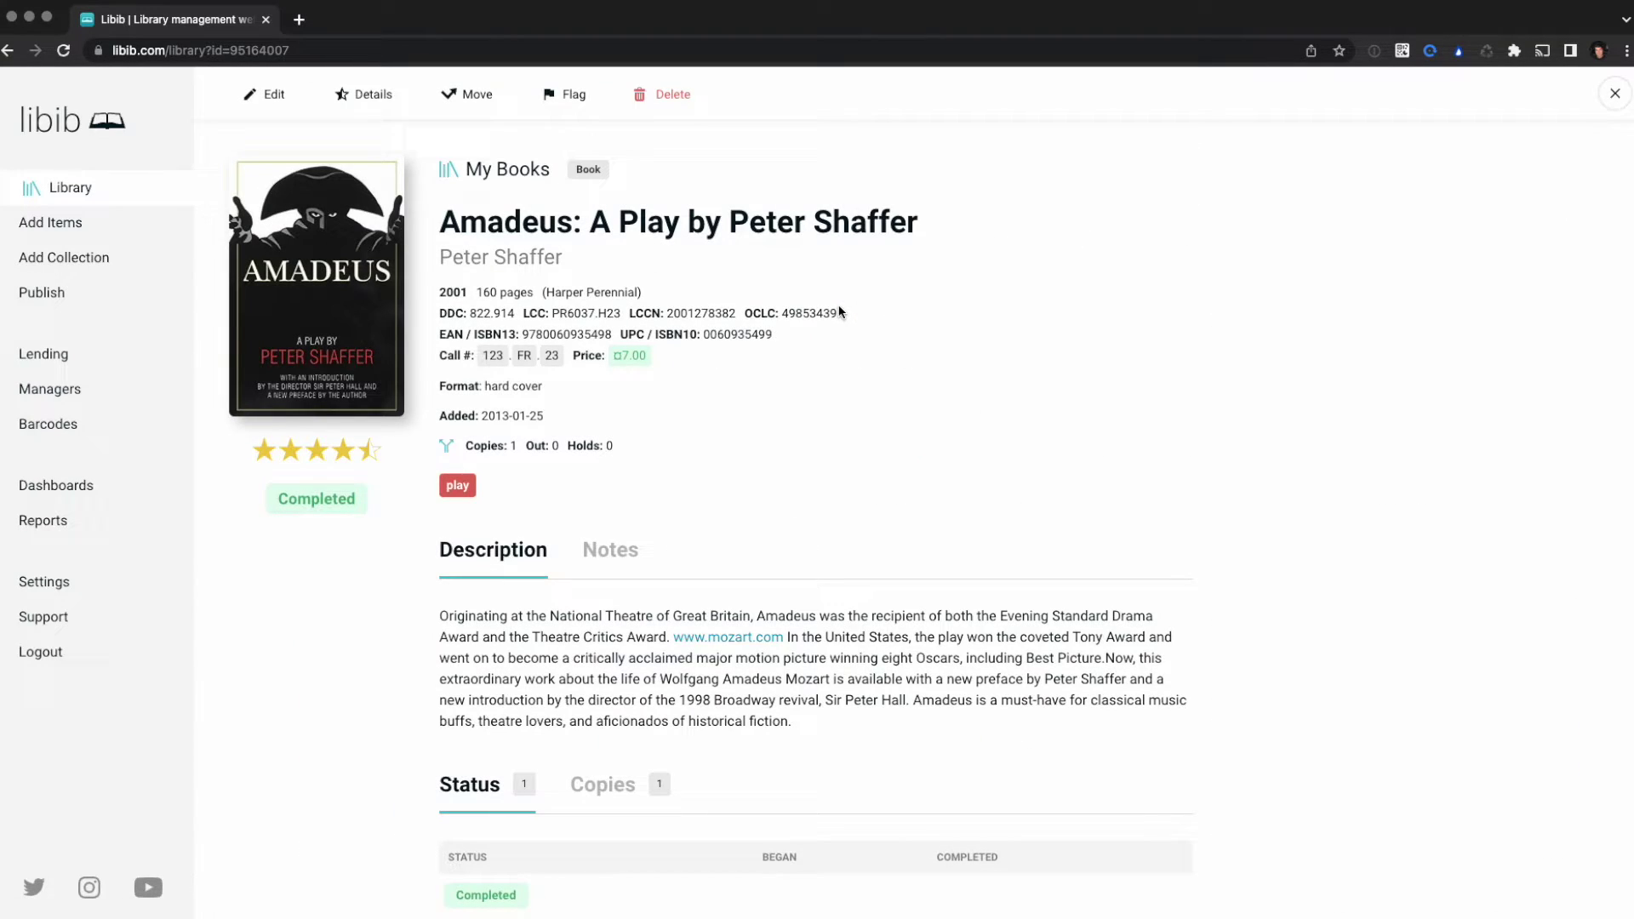
scroll(1018, 383, down, 1)
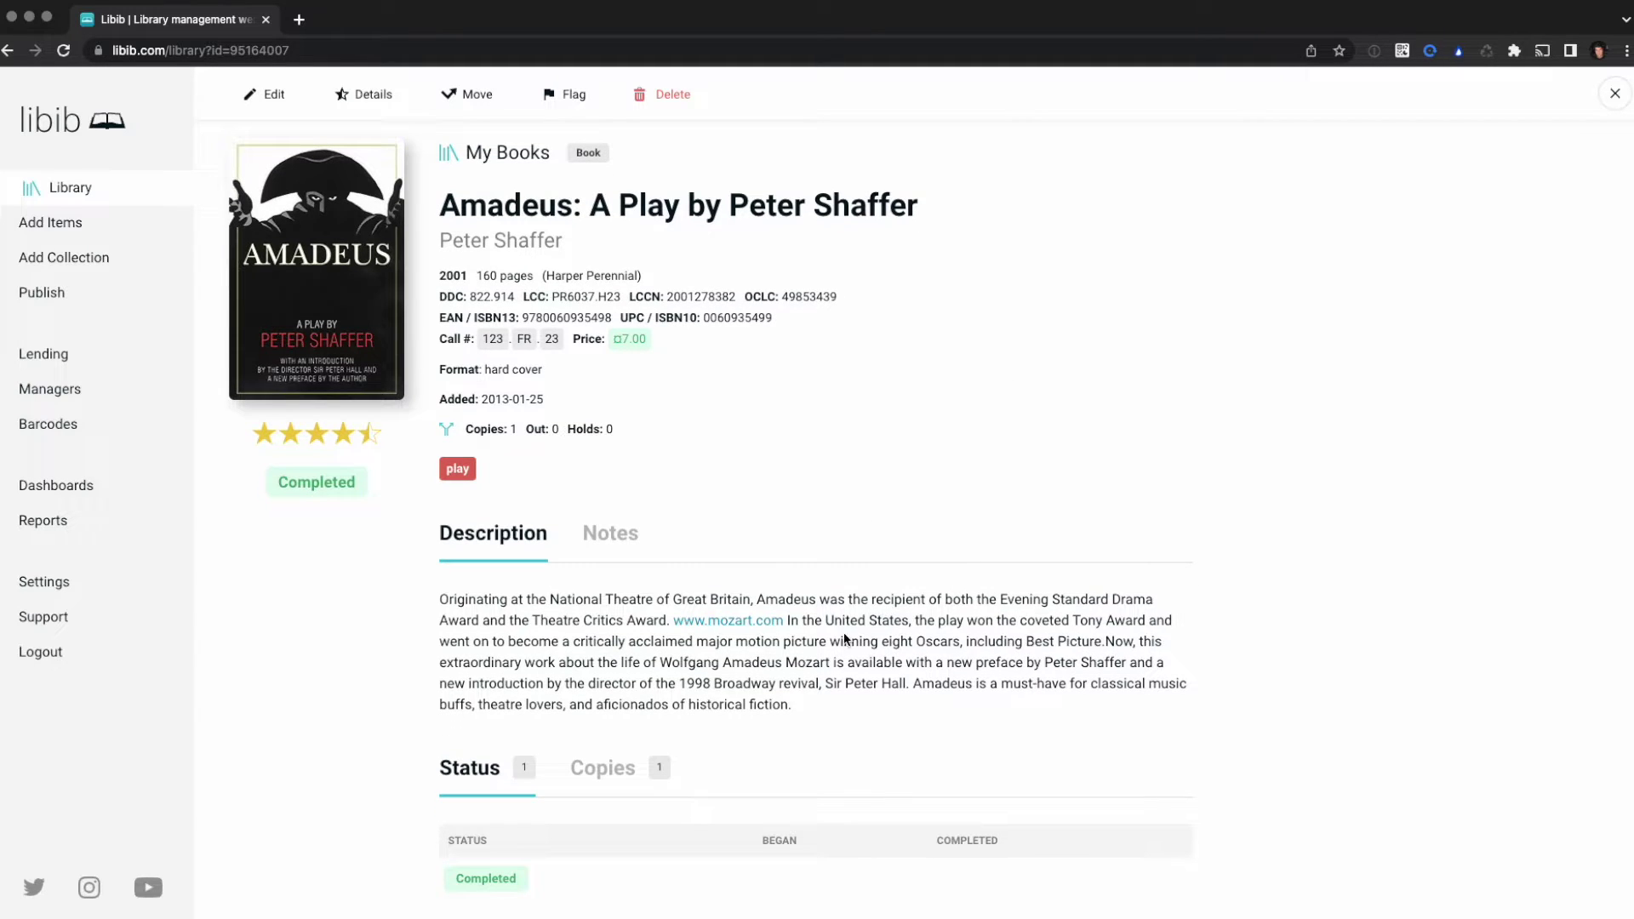
click(624, 770)
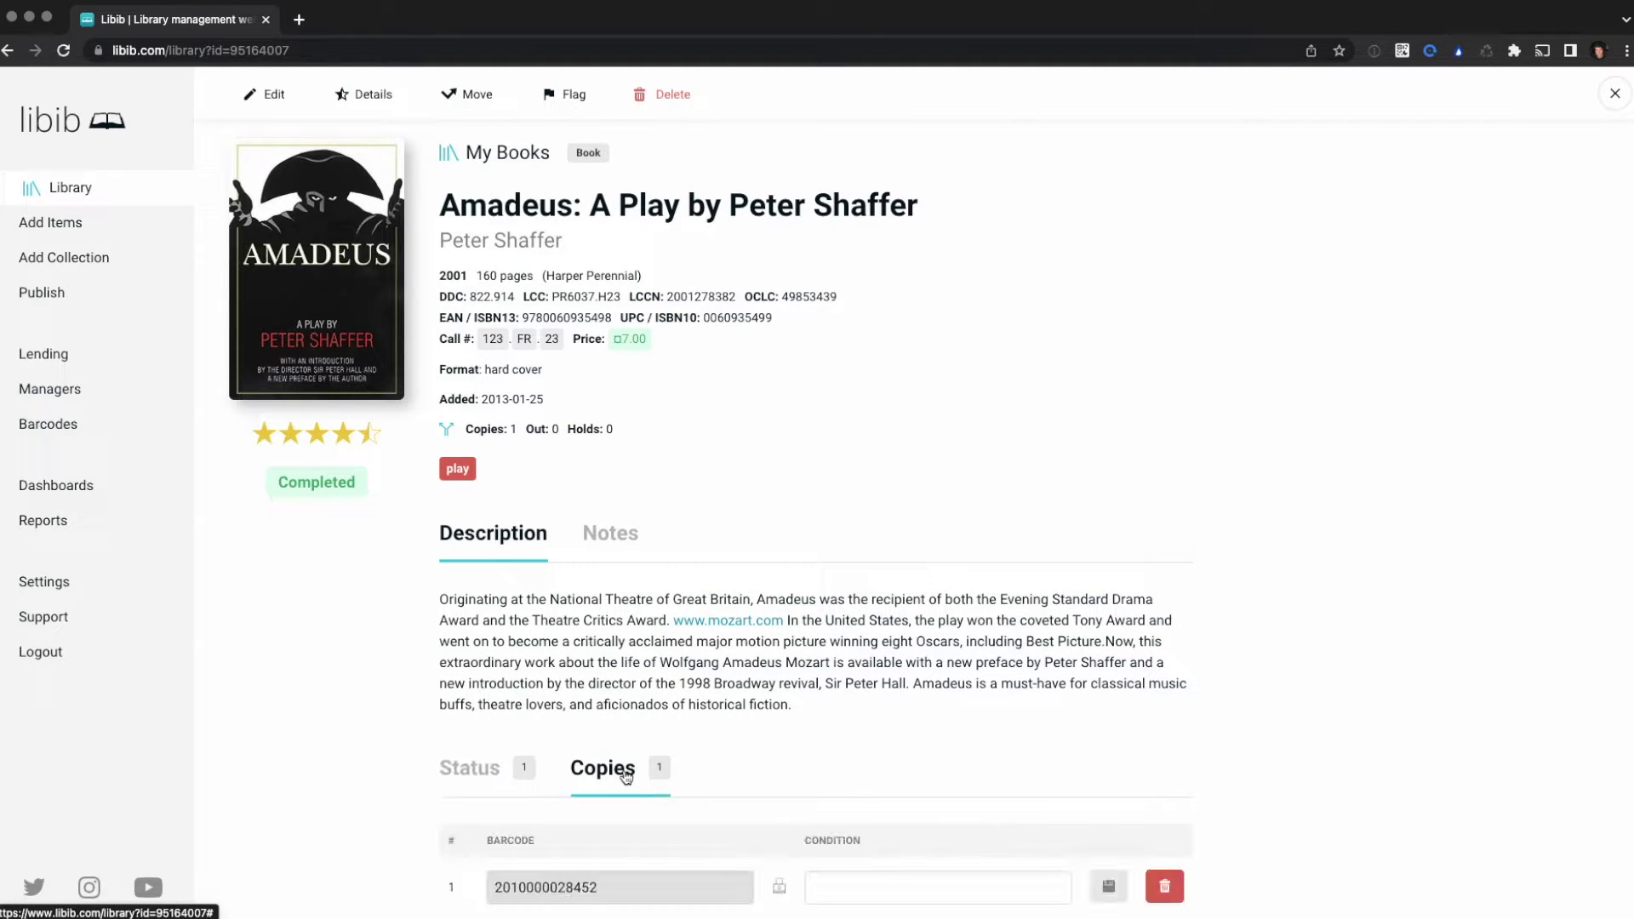
scroll(1265, 587, down, 2)
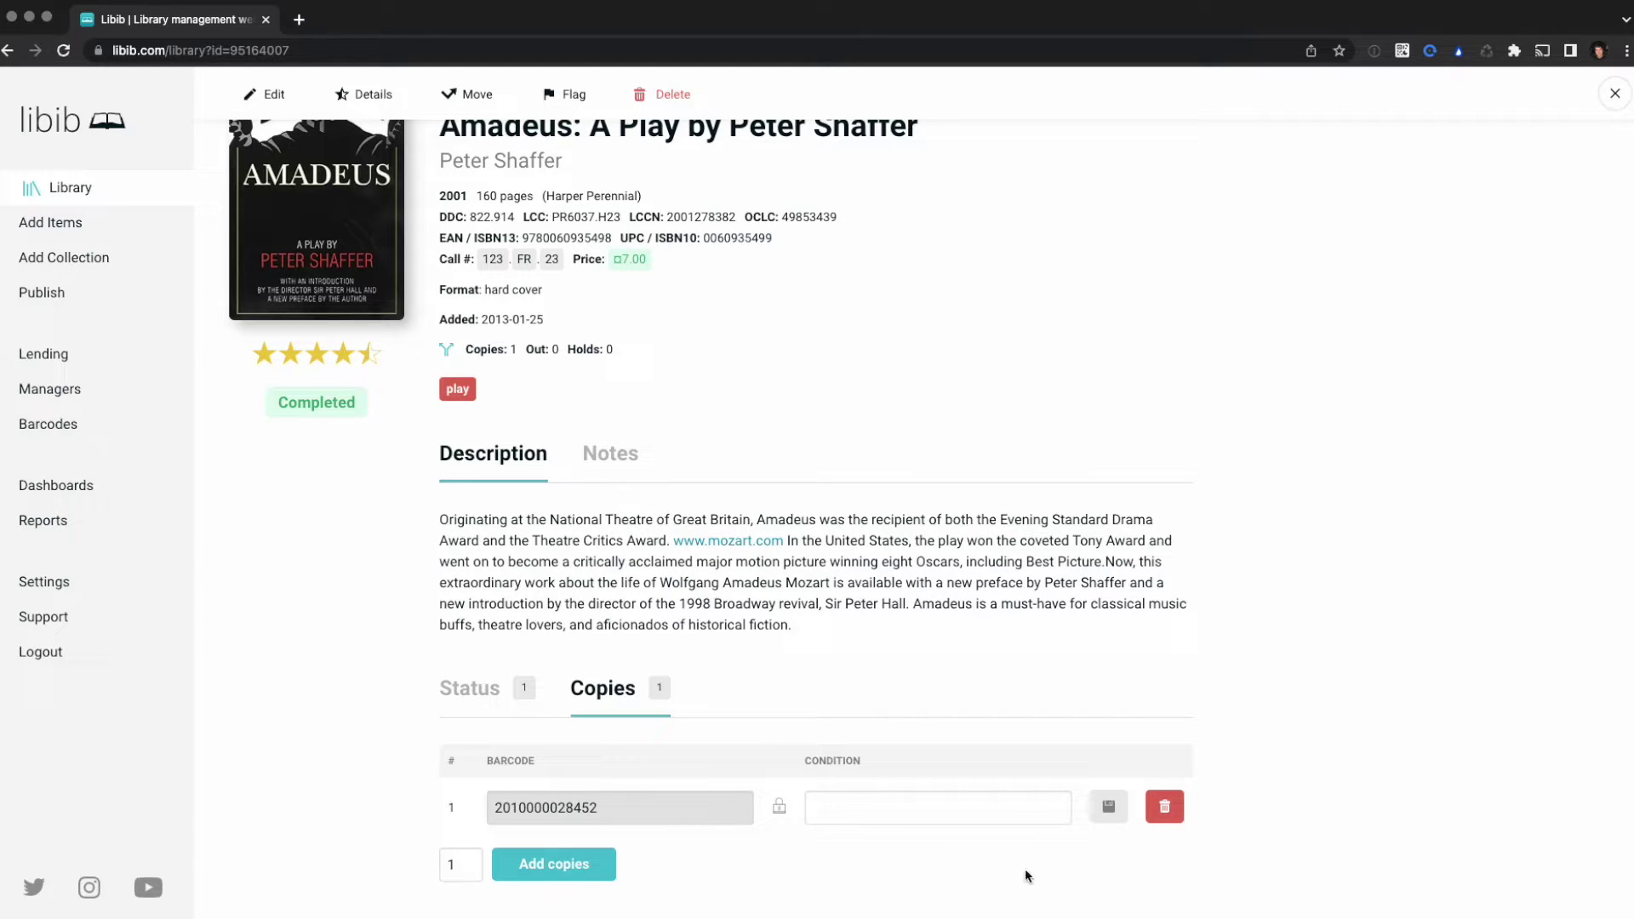
click(1122, 811)
click(51, 424)
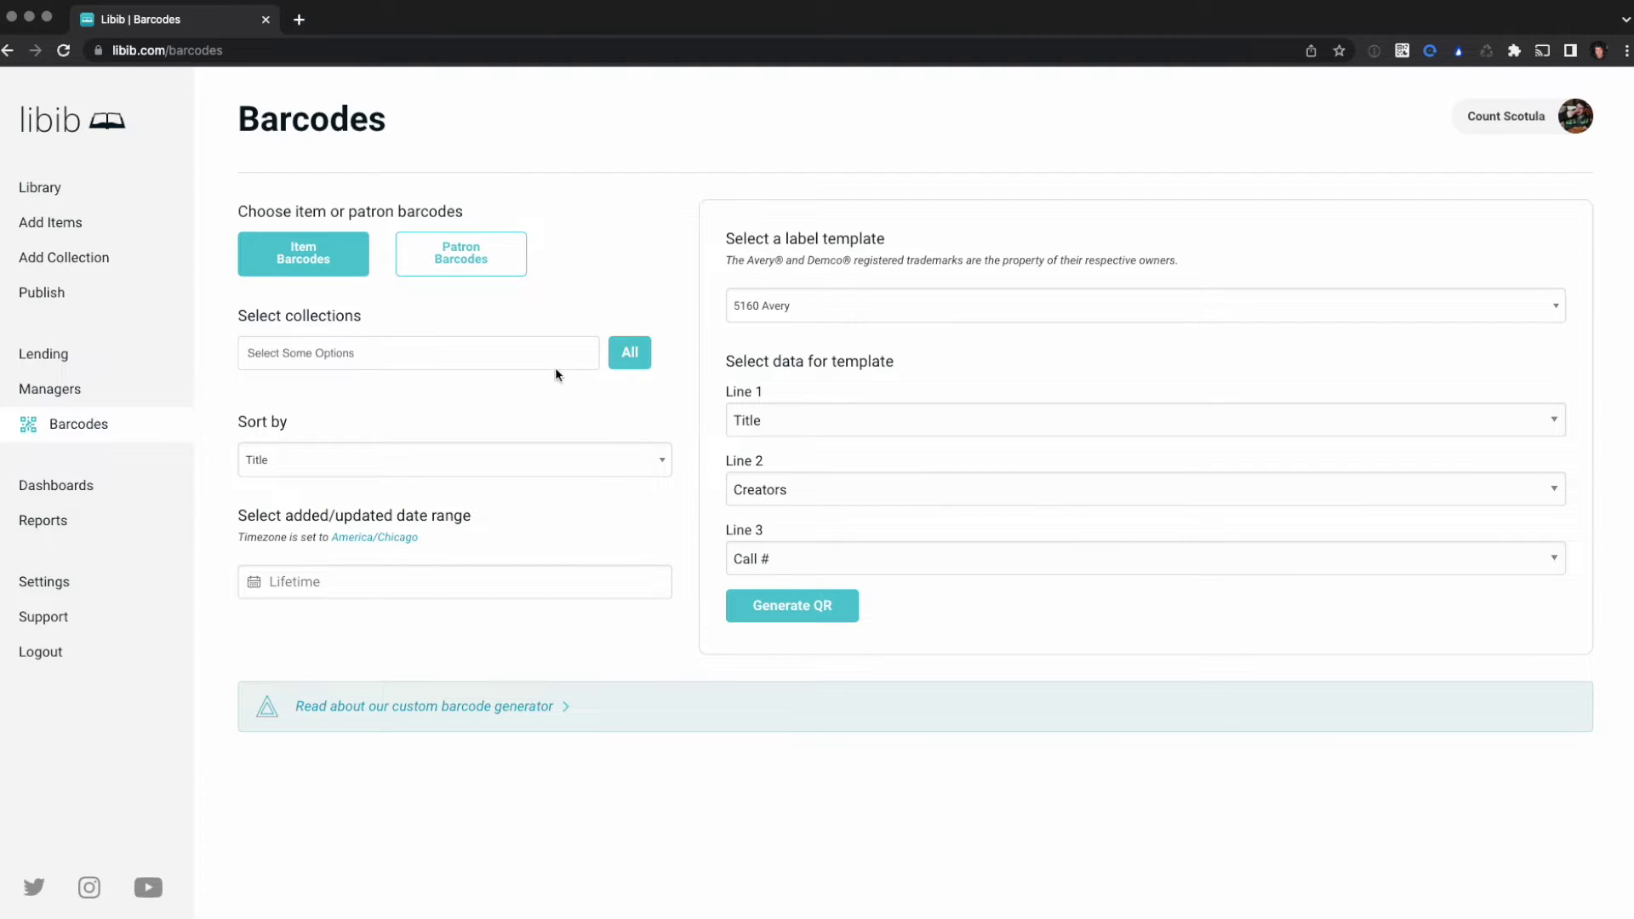
Generate a My Books QR sheet limited to 25 Oct 2022, then close its preview.
click(500, 354)
click(401, 469)
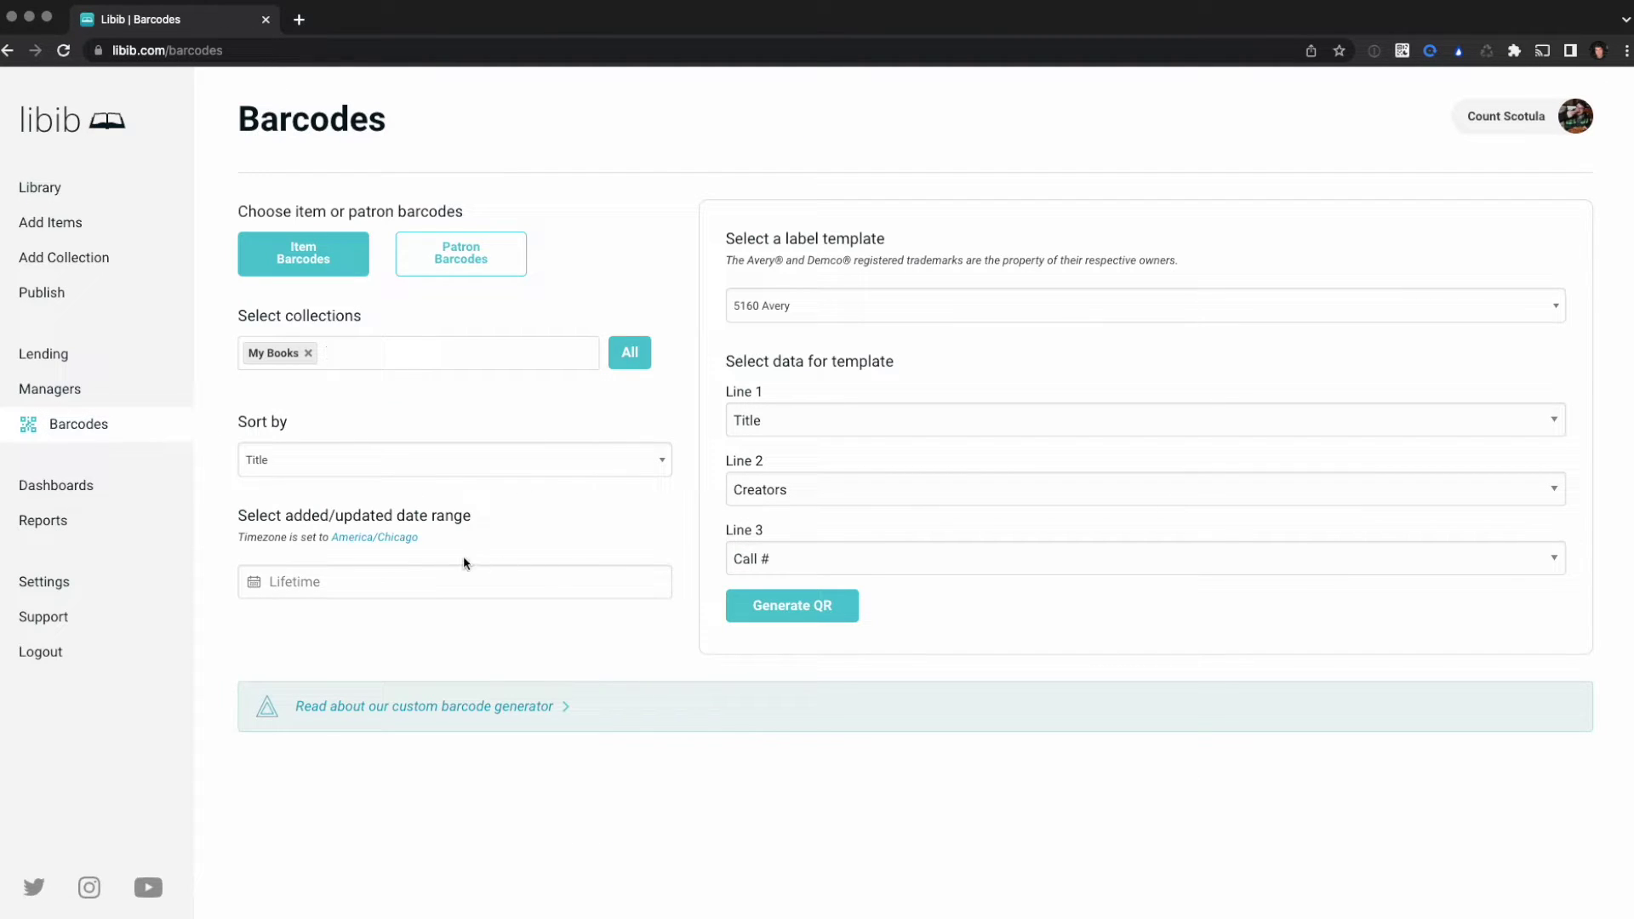
click(435, 578)
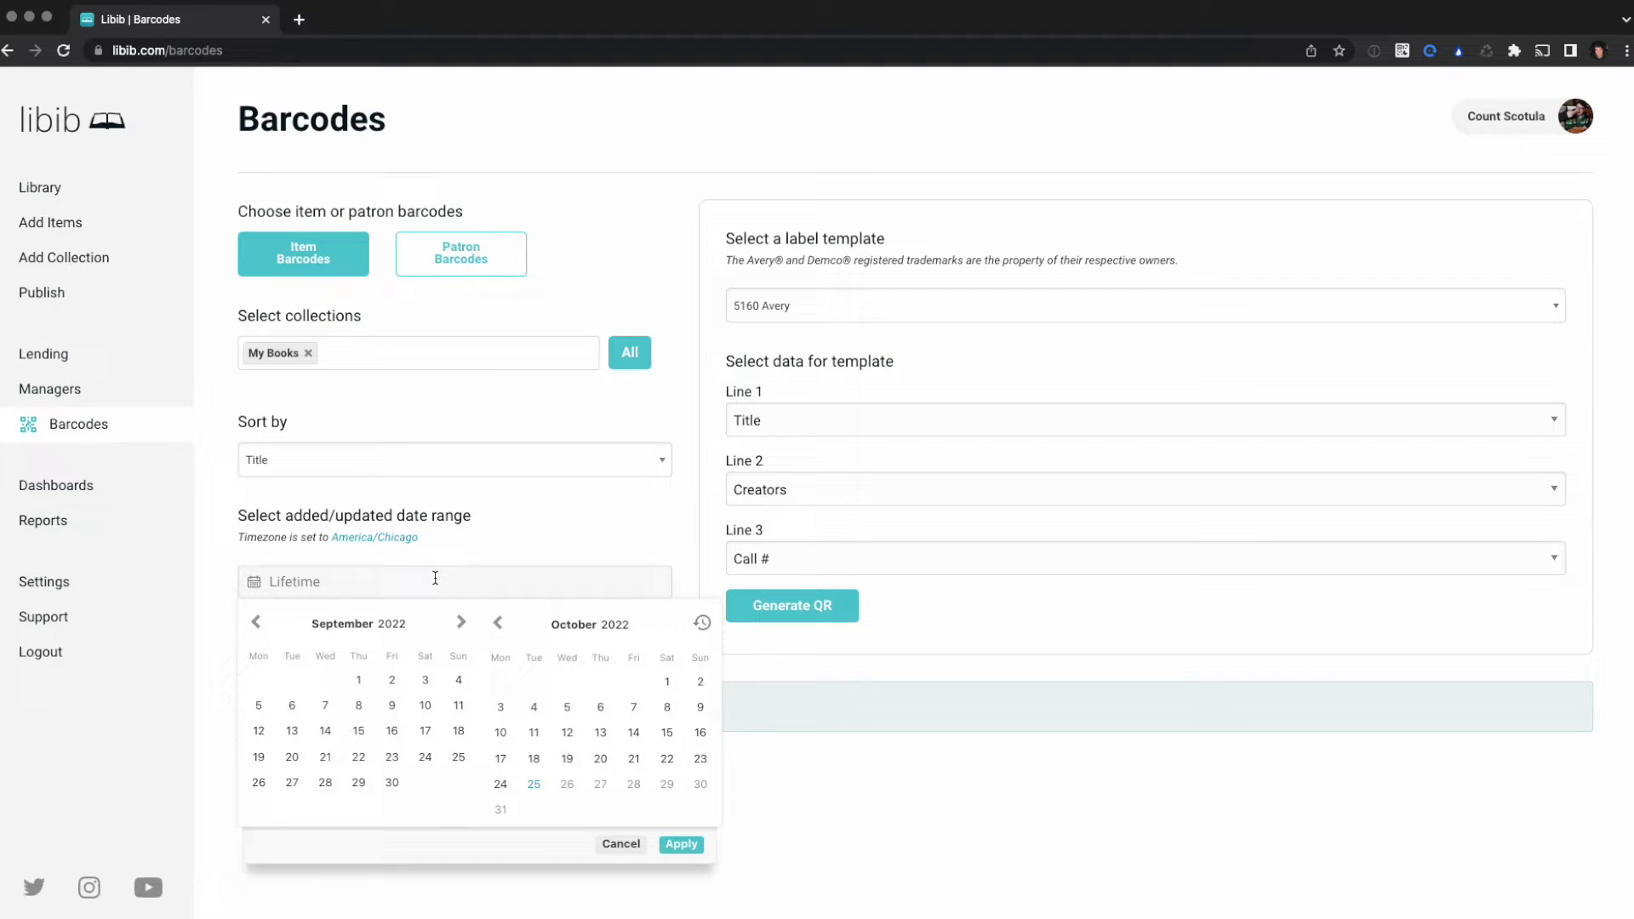
click(534, 785)
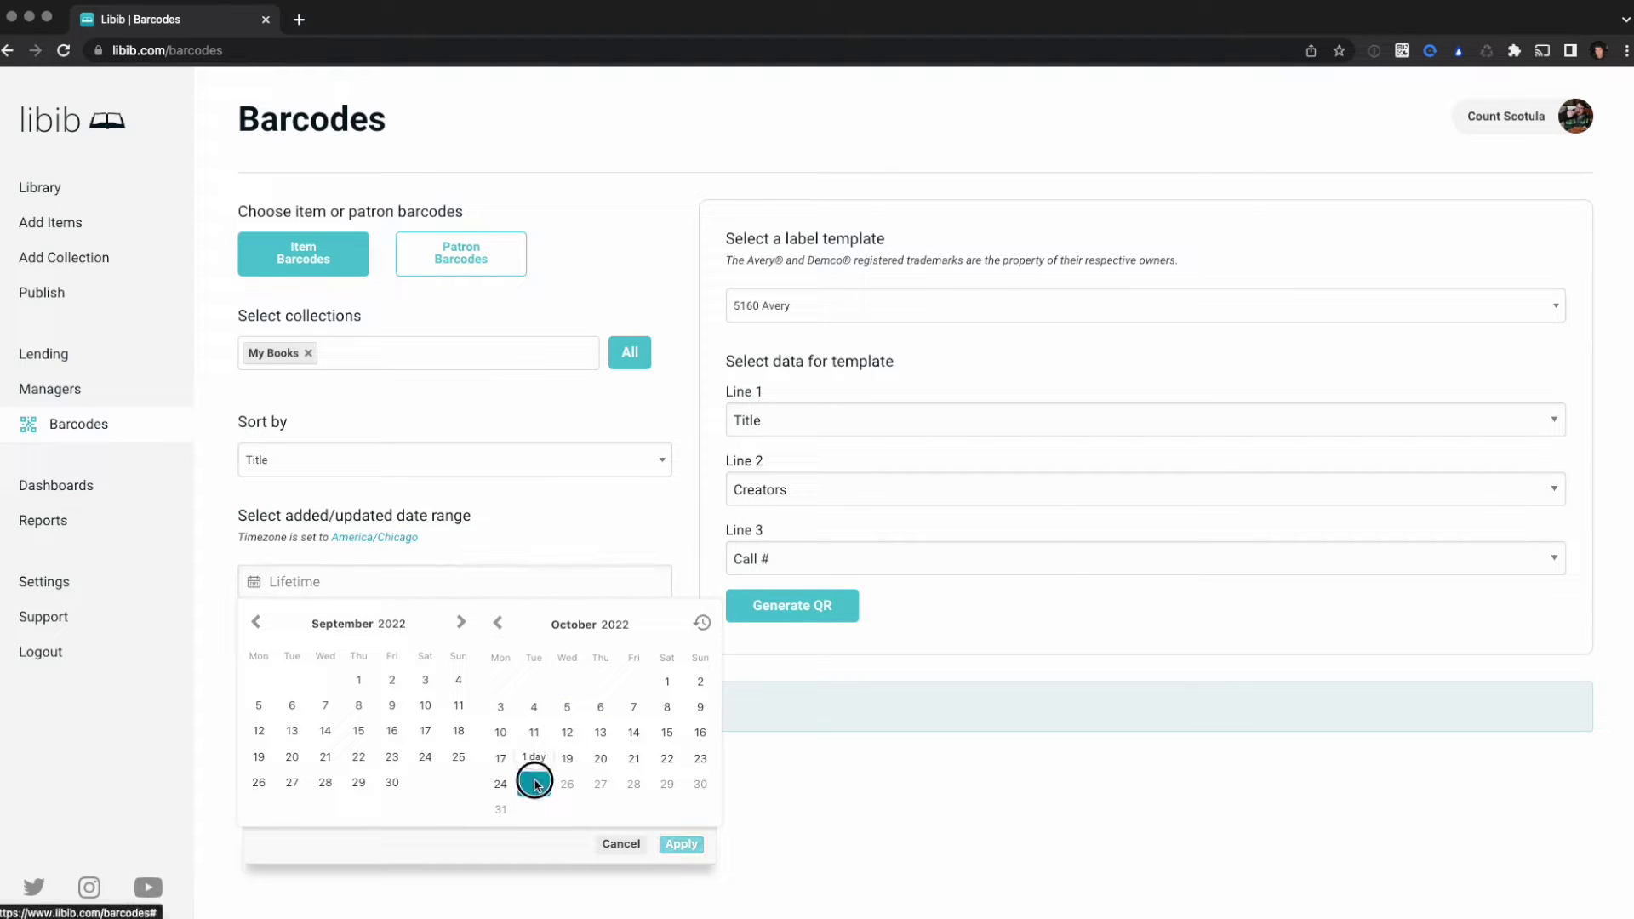
click(681, 844)
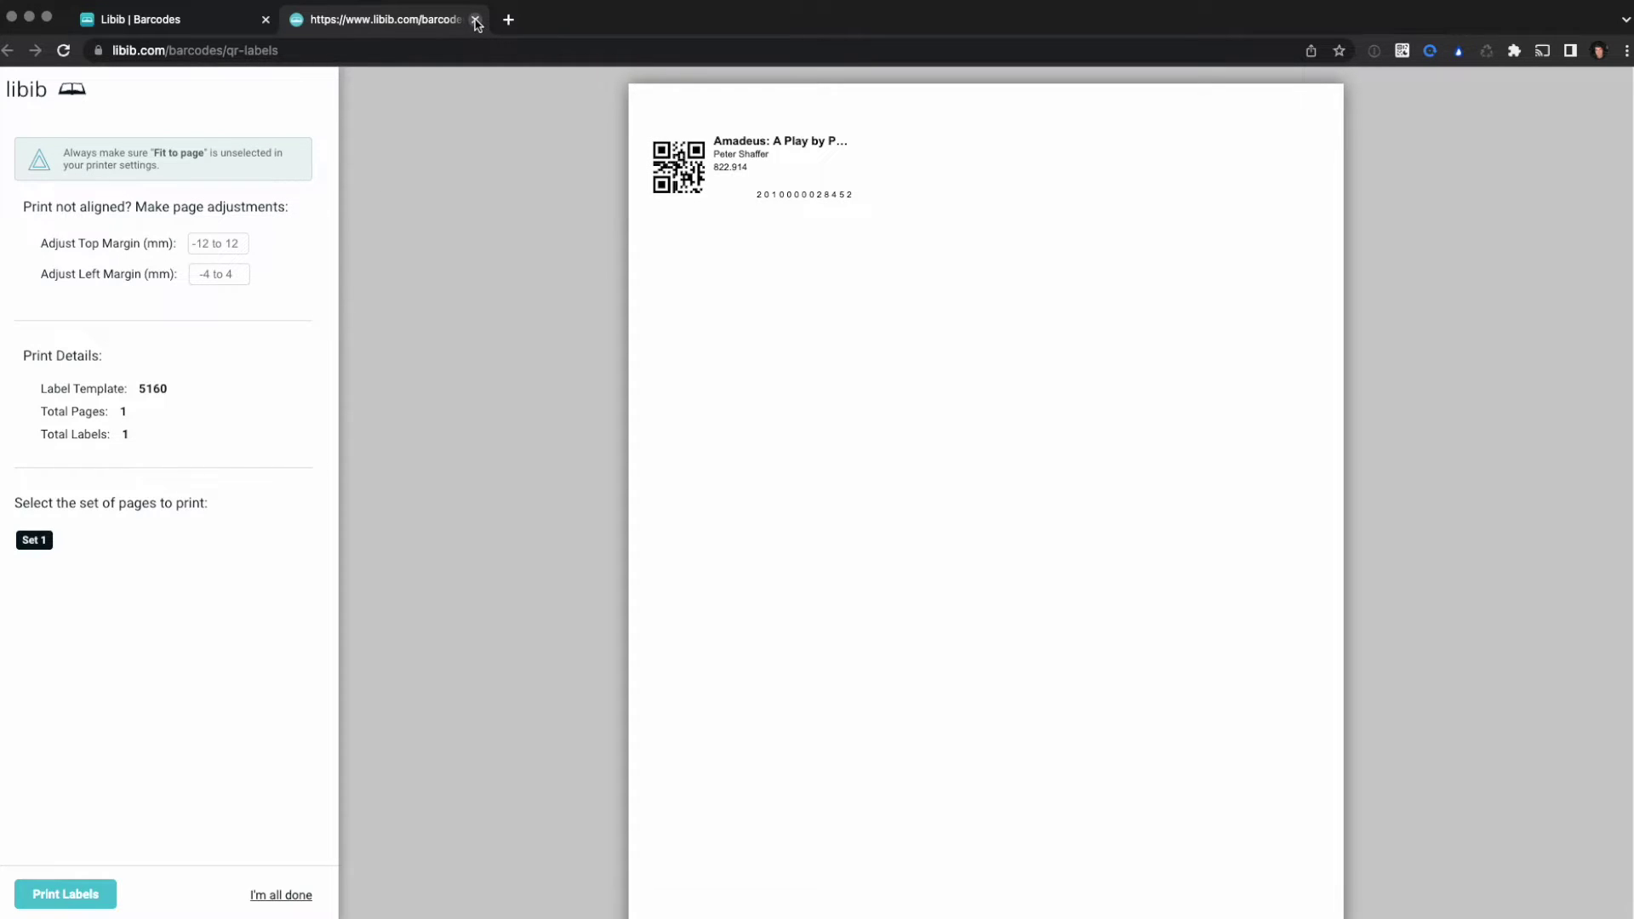
click(179, 18)
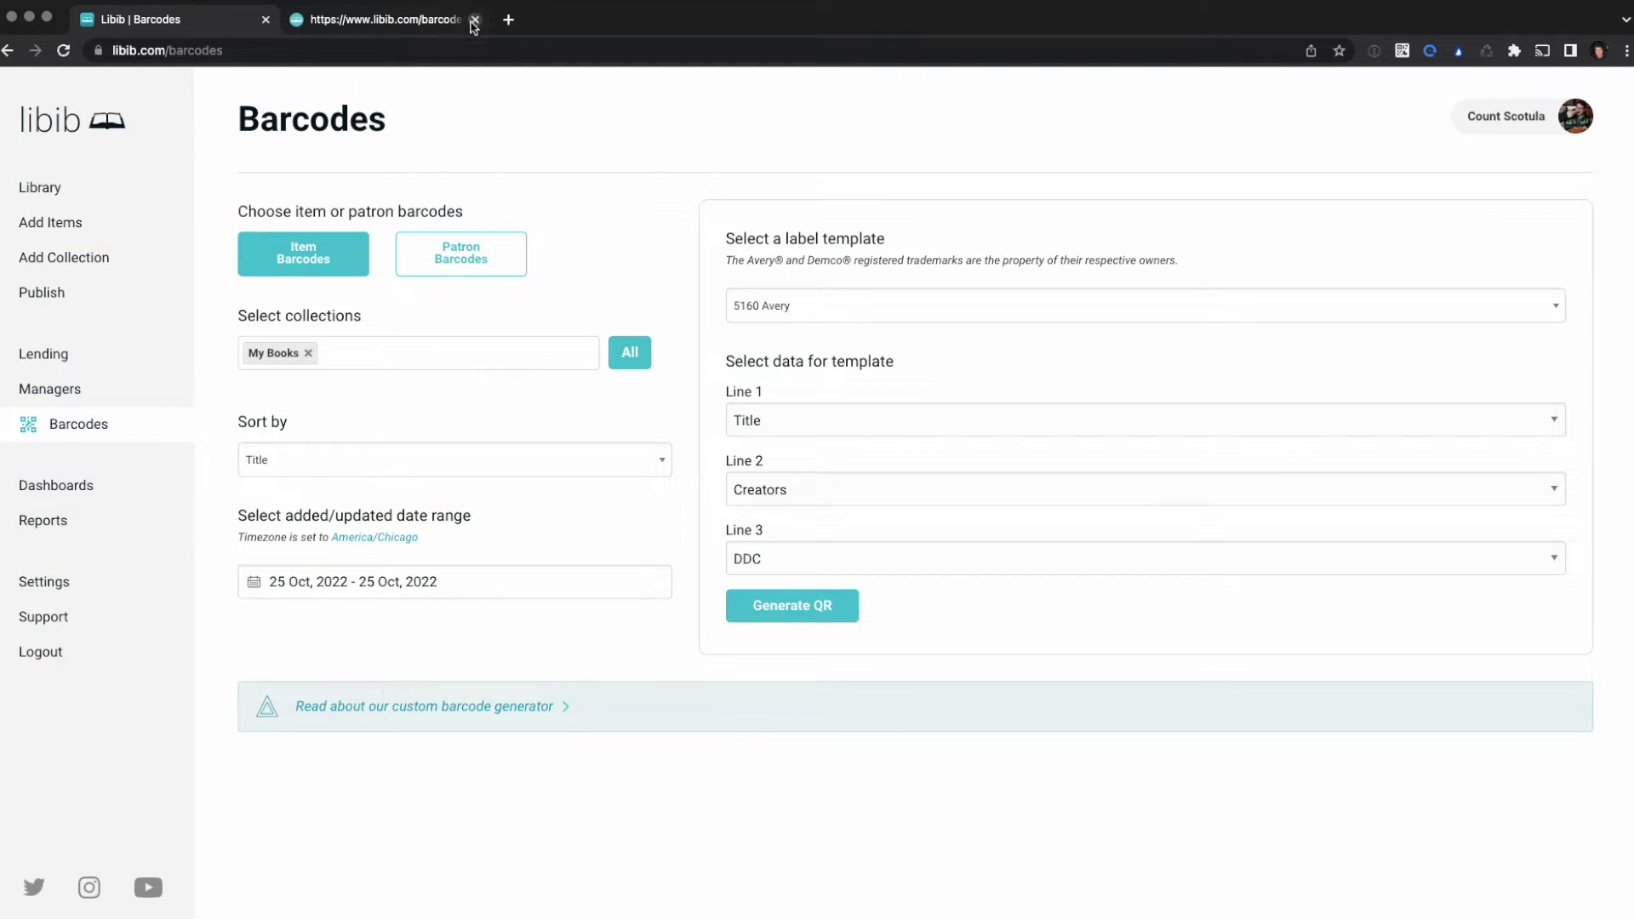
click(475, 19)
Add a second copy of Amoeba in the Room.
click(100, 189)
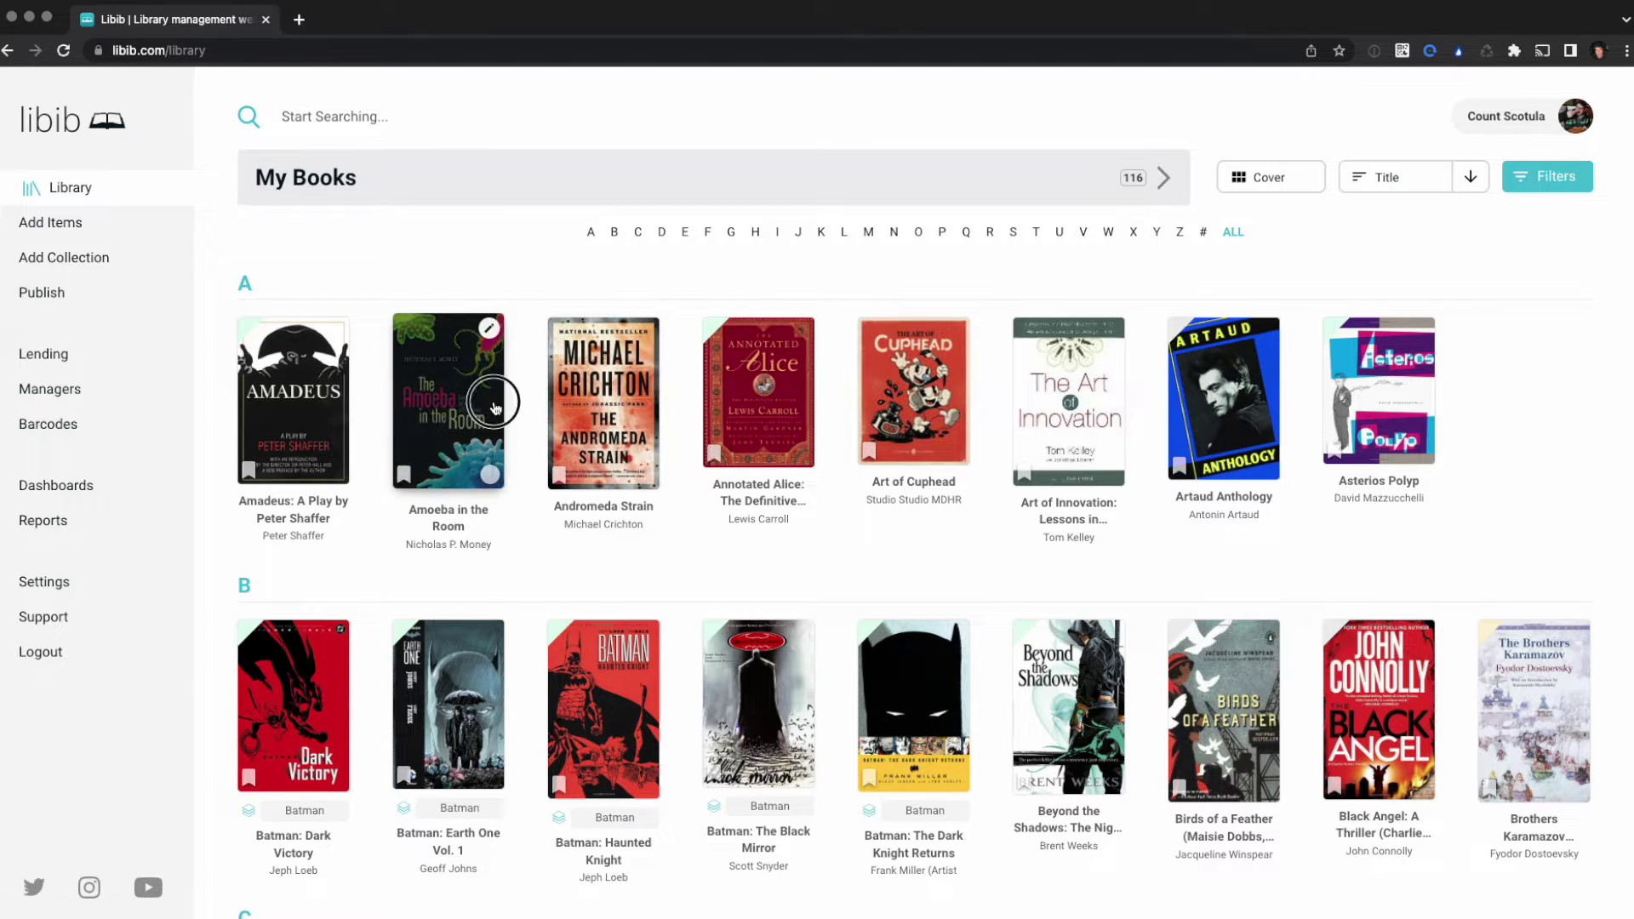
click(493, 407)
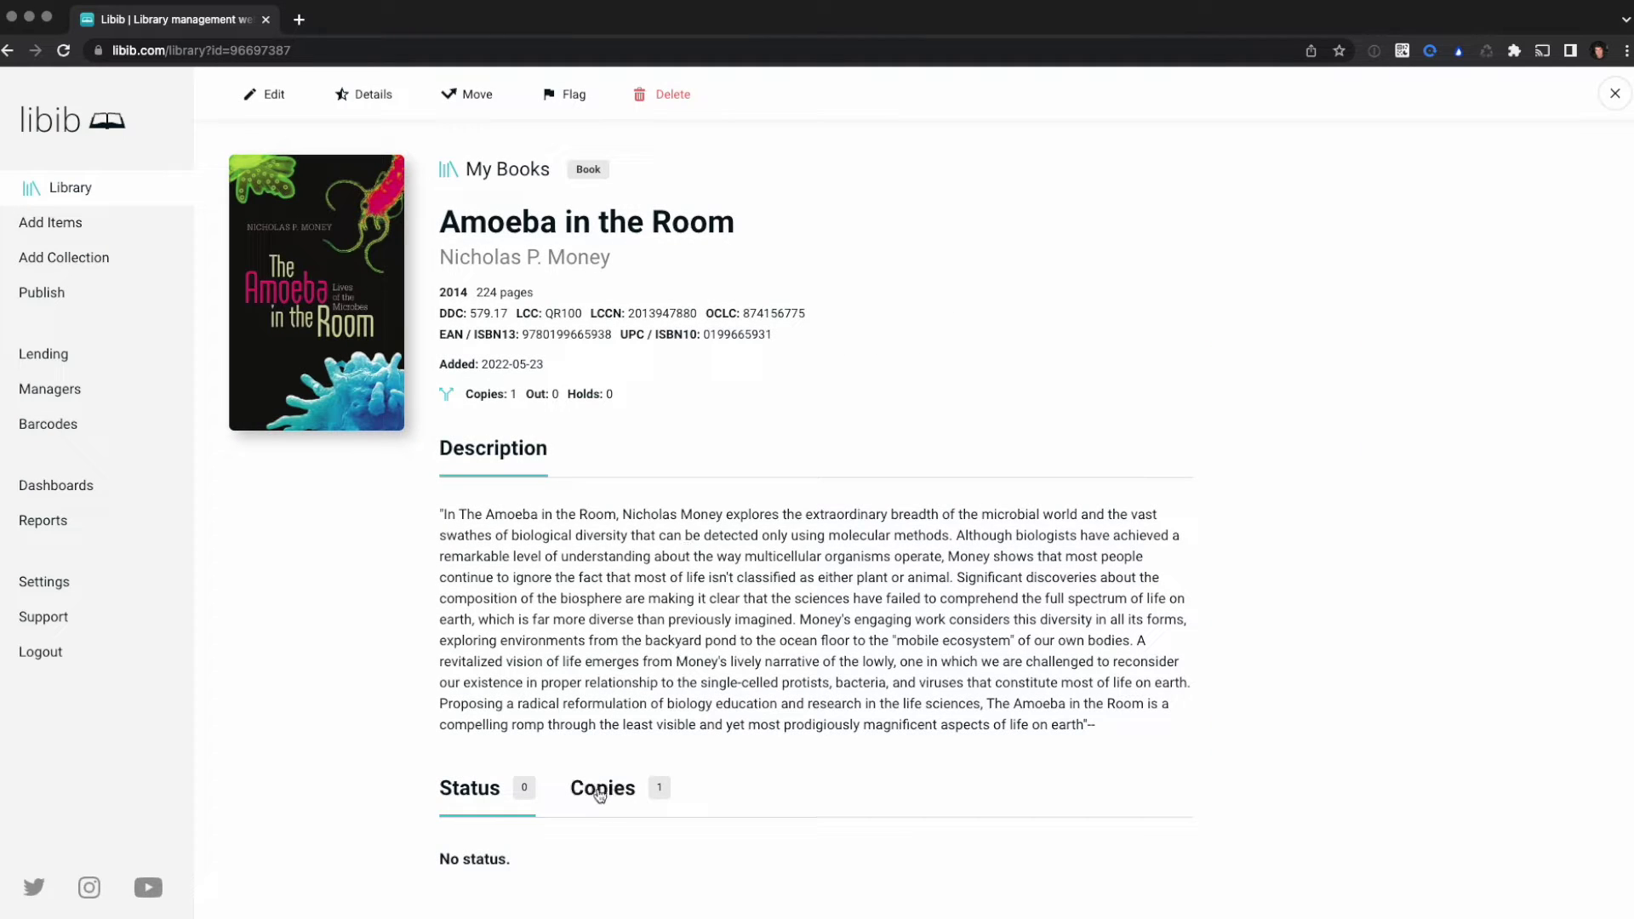
click(600, 792)
scroll(744, 766, down, 2)
click(594, 875)
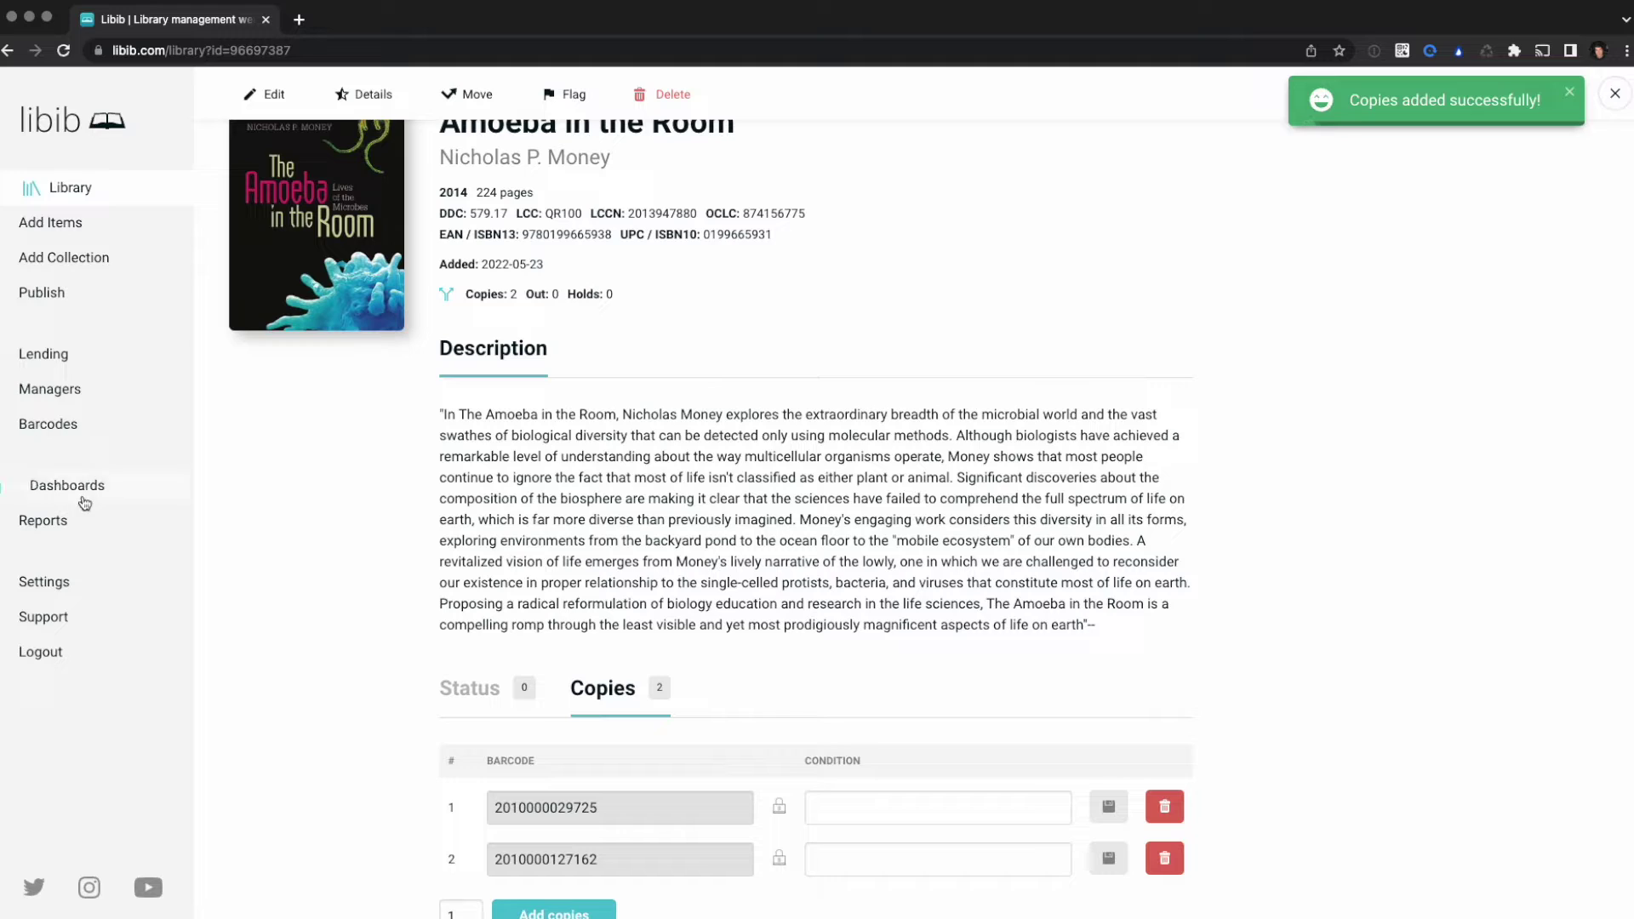
Label the My Books collection sorted by copy added/updated date.
click(63, 426)
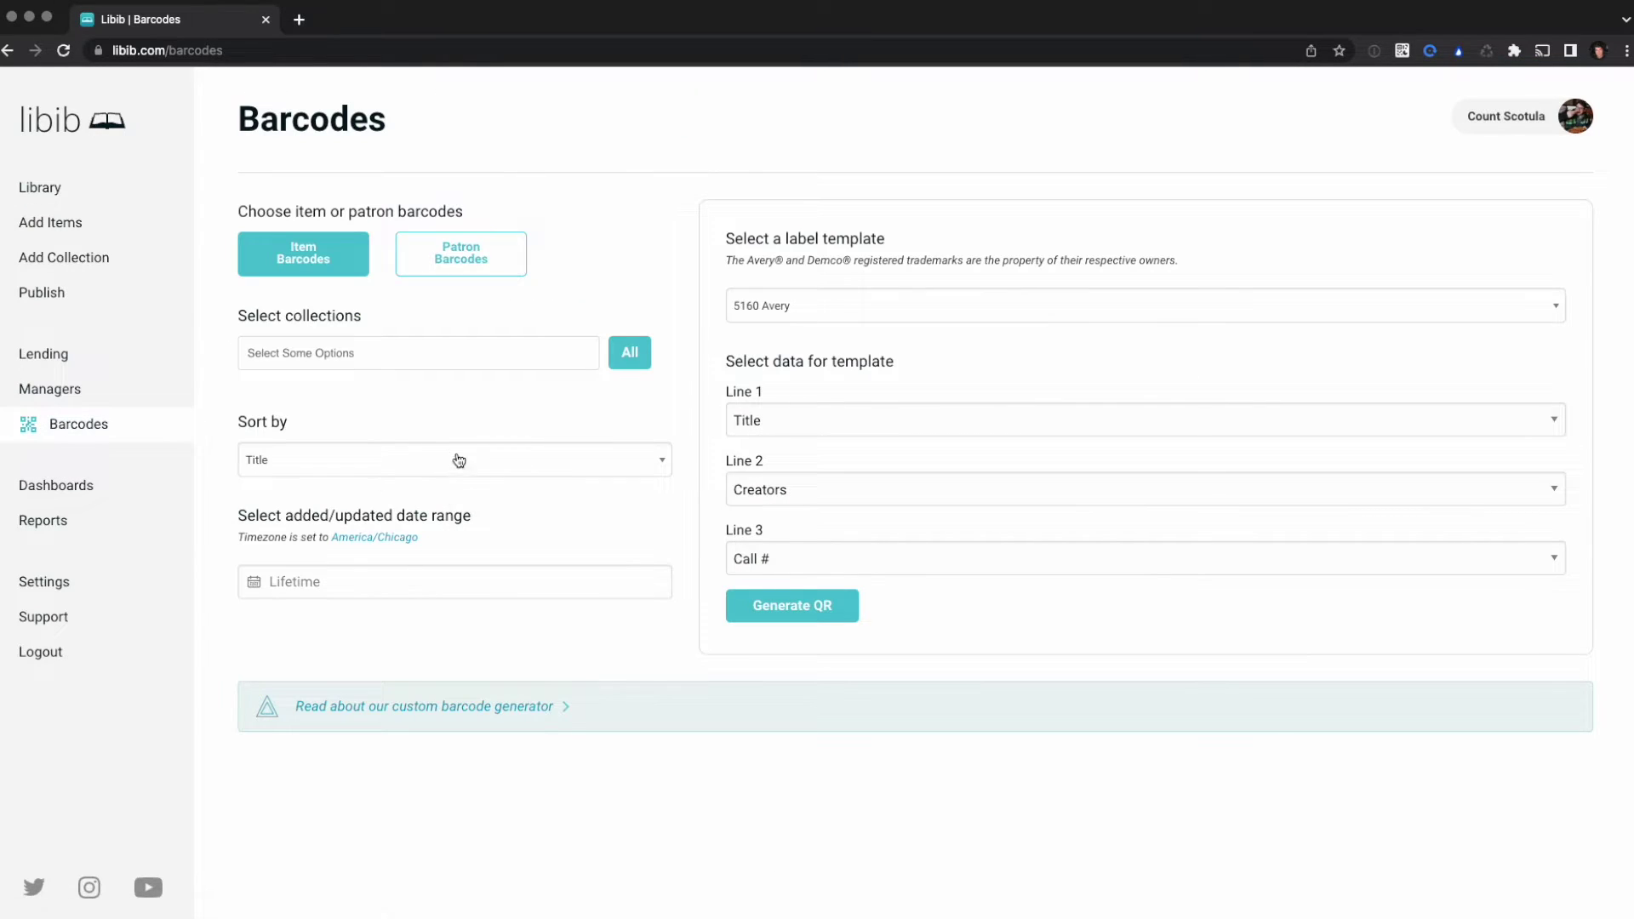
click(465, 364)
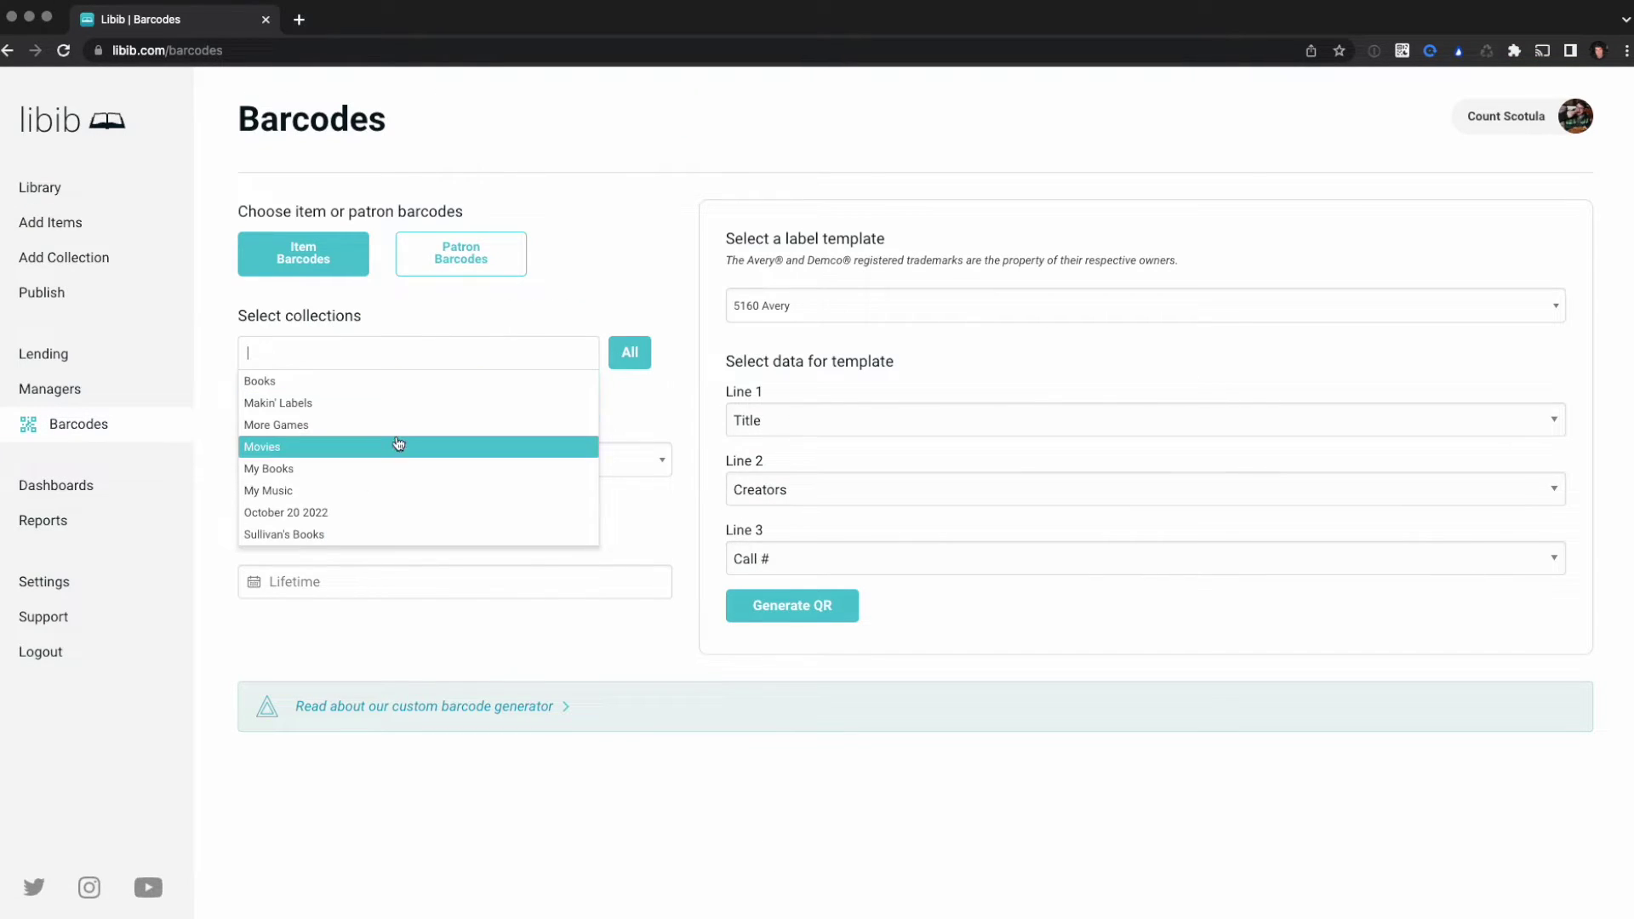
click(380, 464)
click(503, 585)
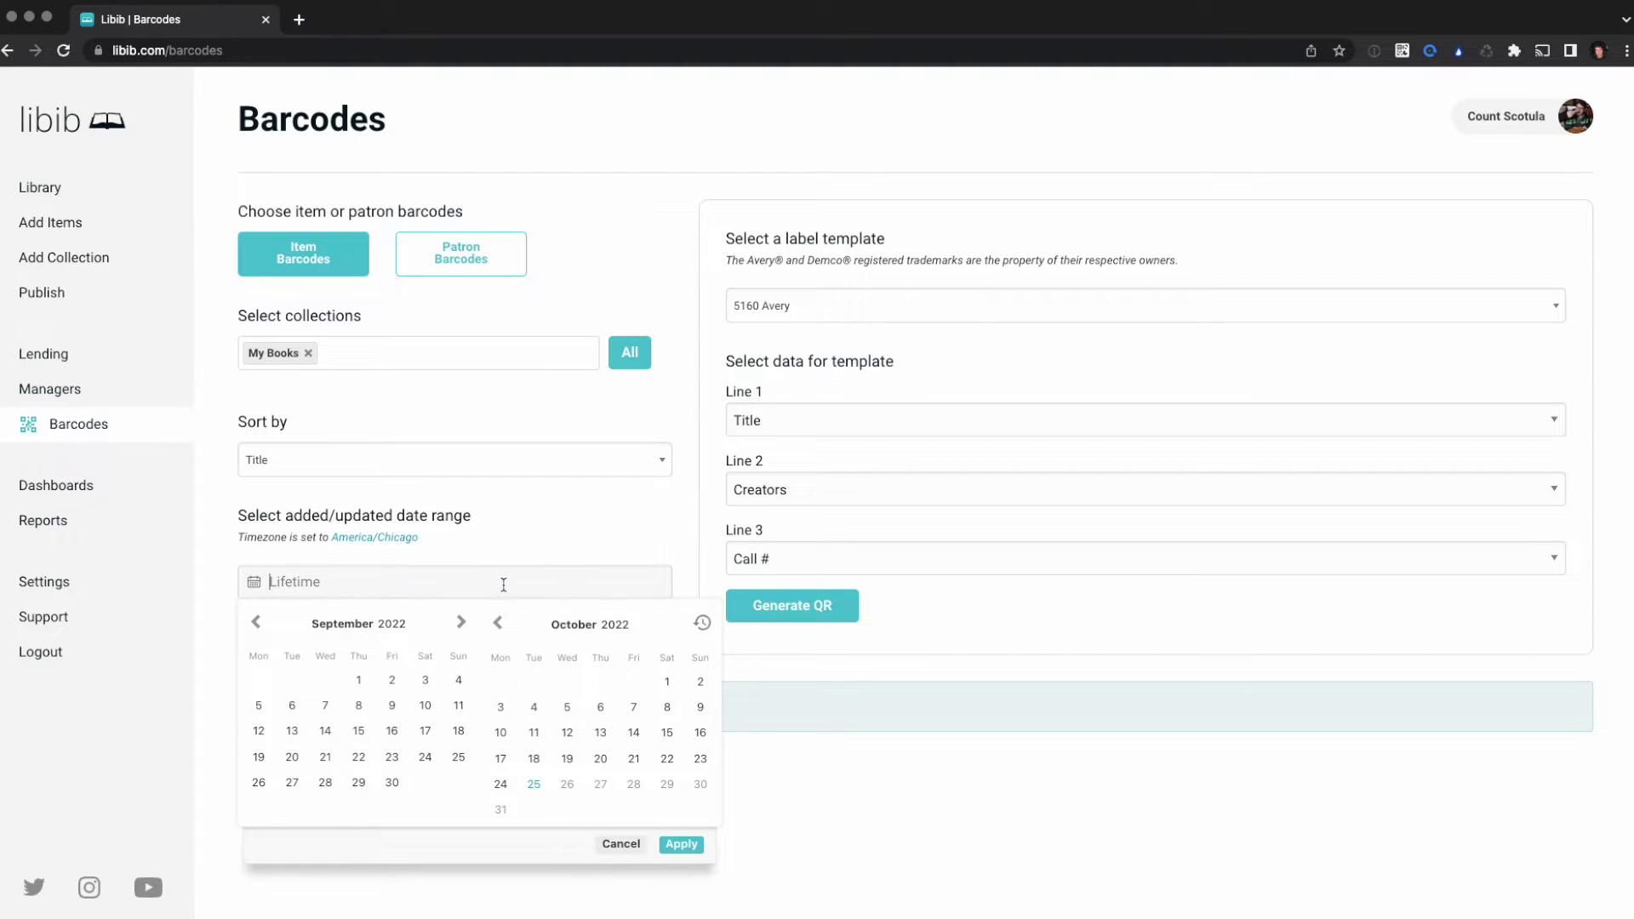
click(537, 460)
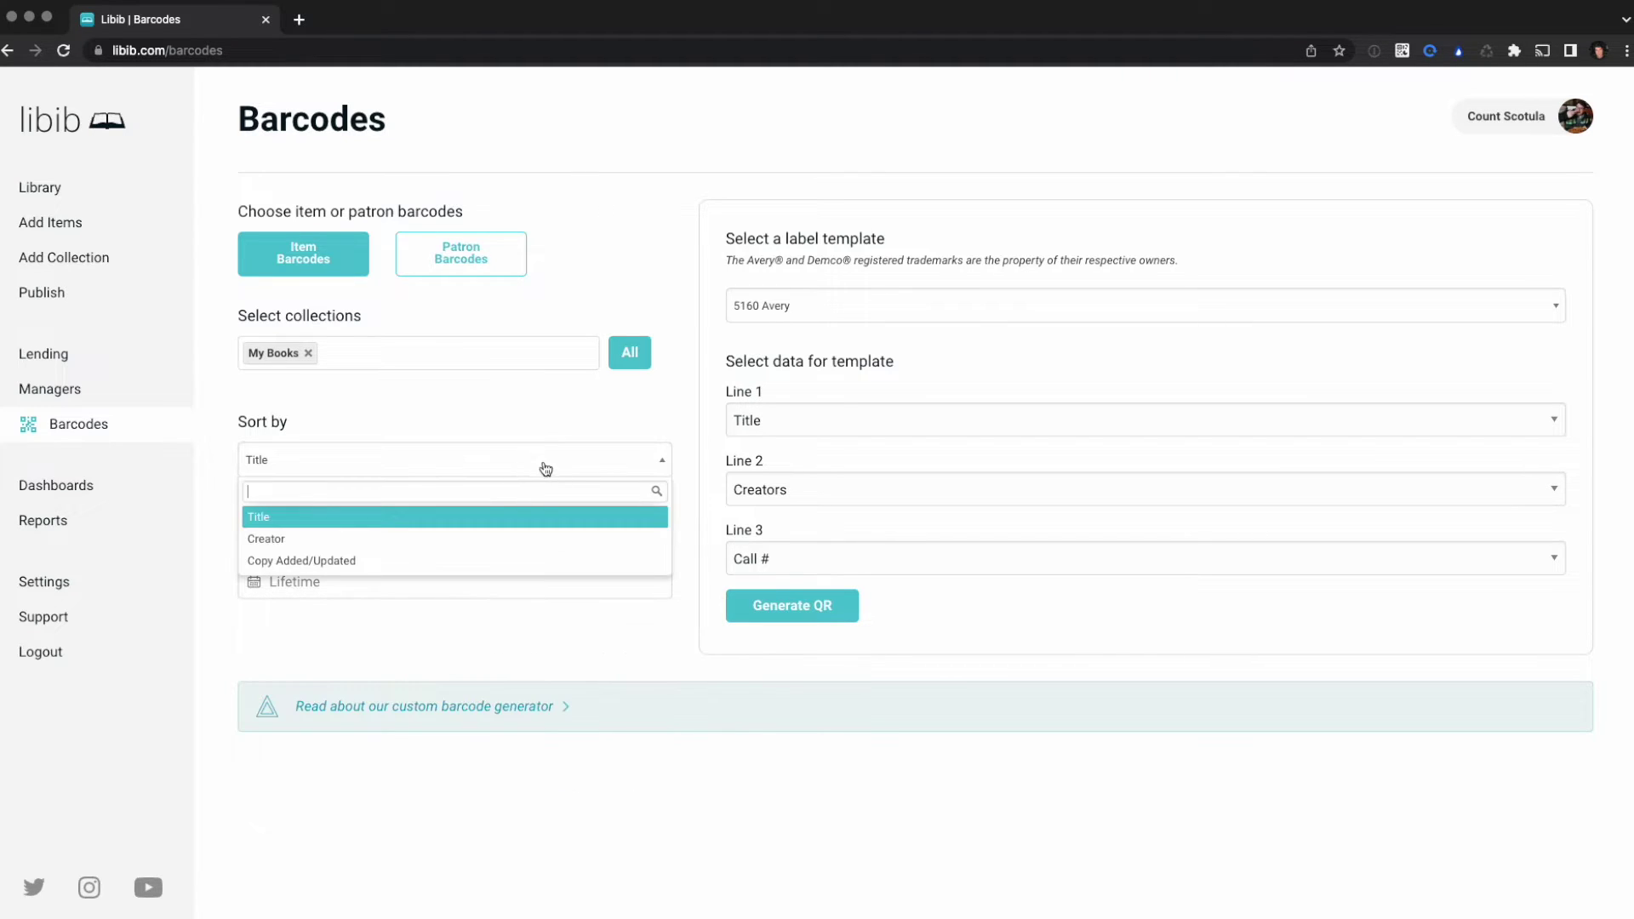
click(456, 561)
Limit the range to 25 Oct 2022, put DDC on line 3, and generate QR labels.
click(530, 575)
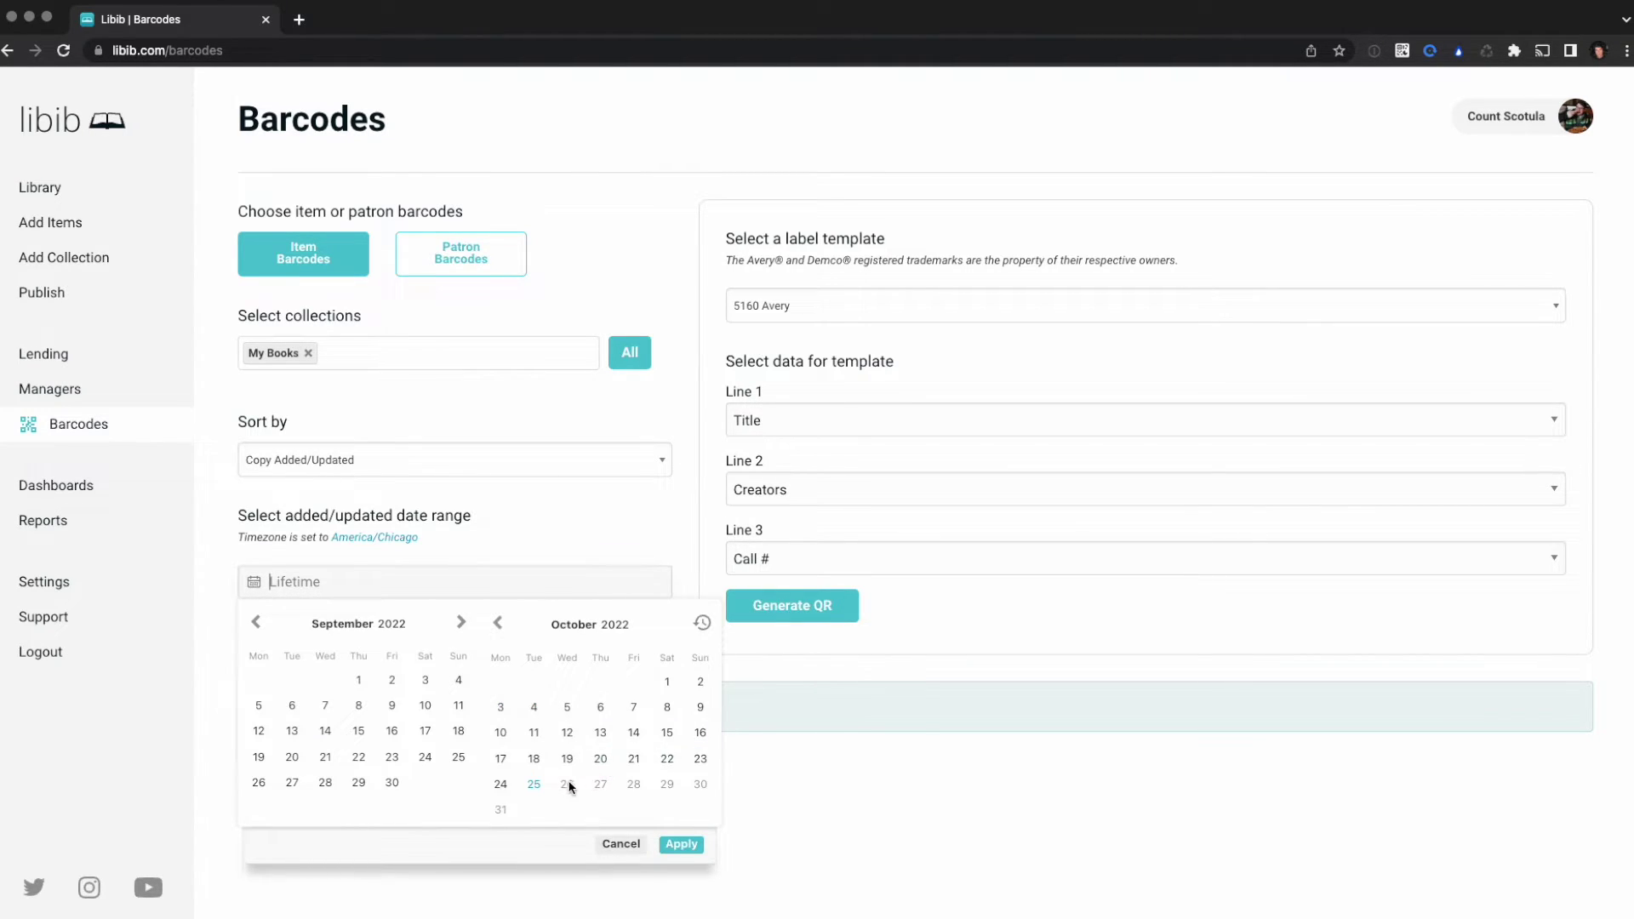
click(536, 784)
click(537, 784)
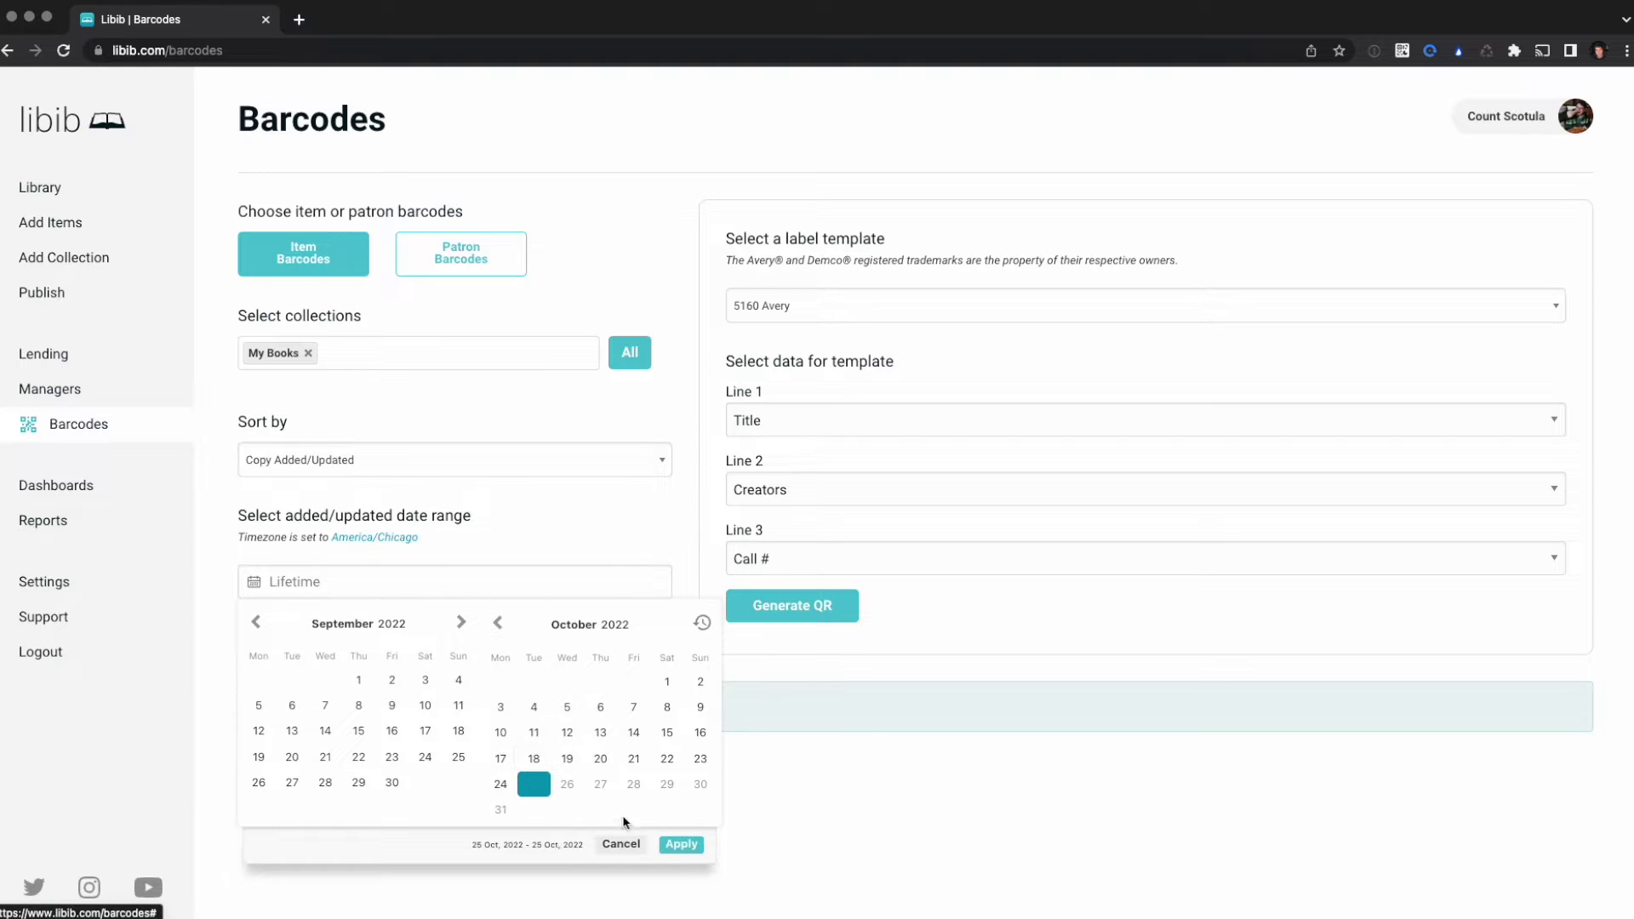
click(681, 845)
click(836, 559)
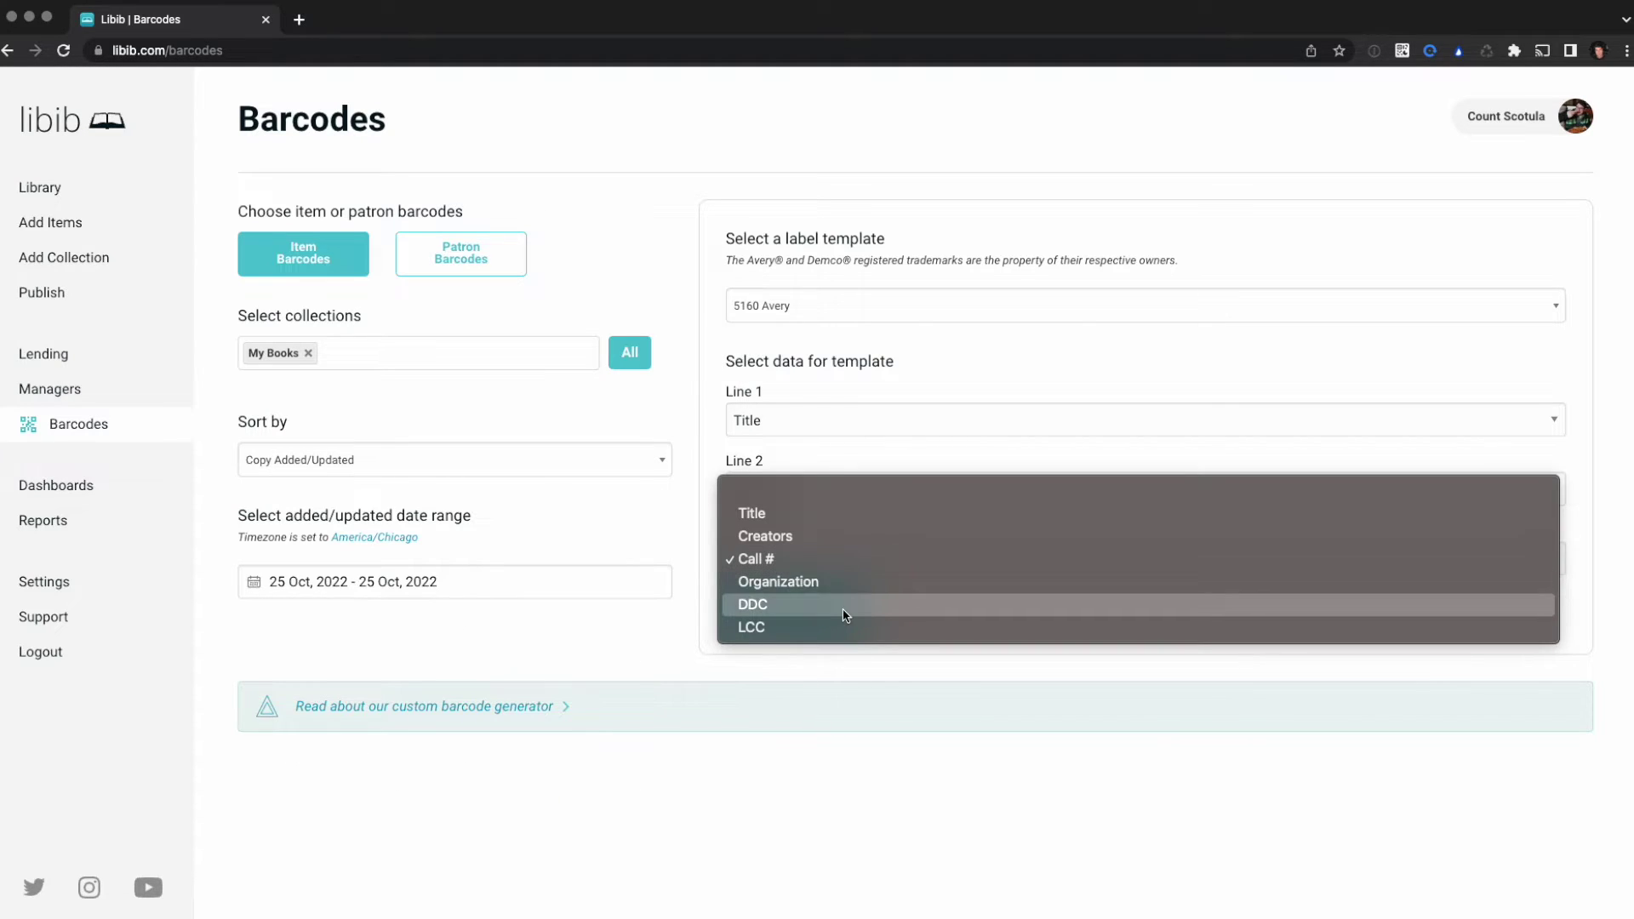
click(846, 607)
click(845, 609)
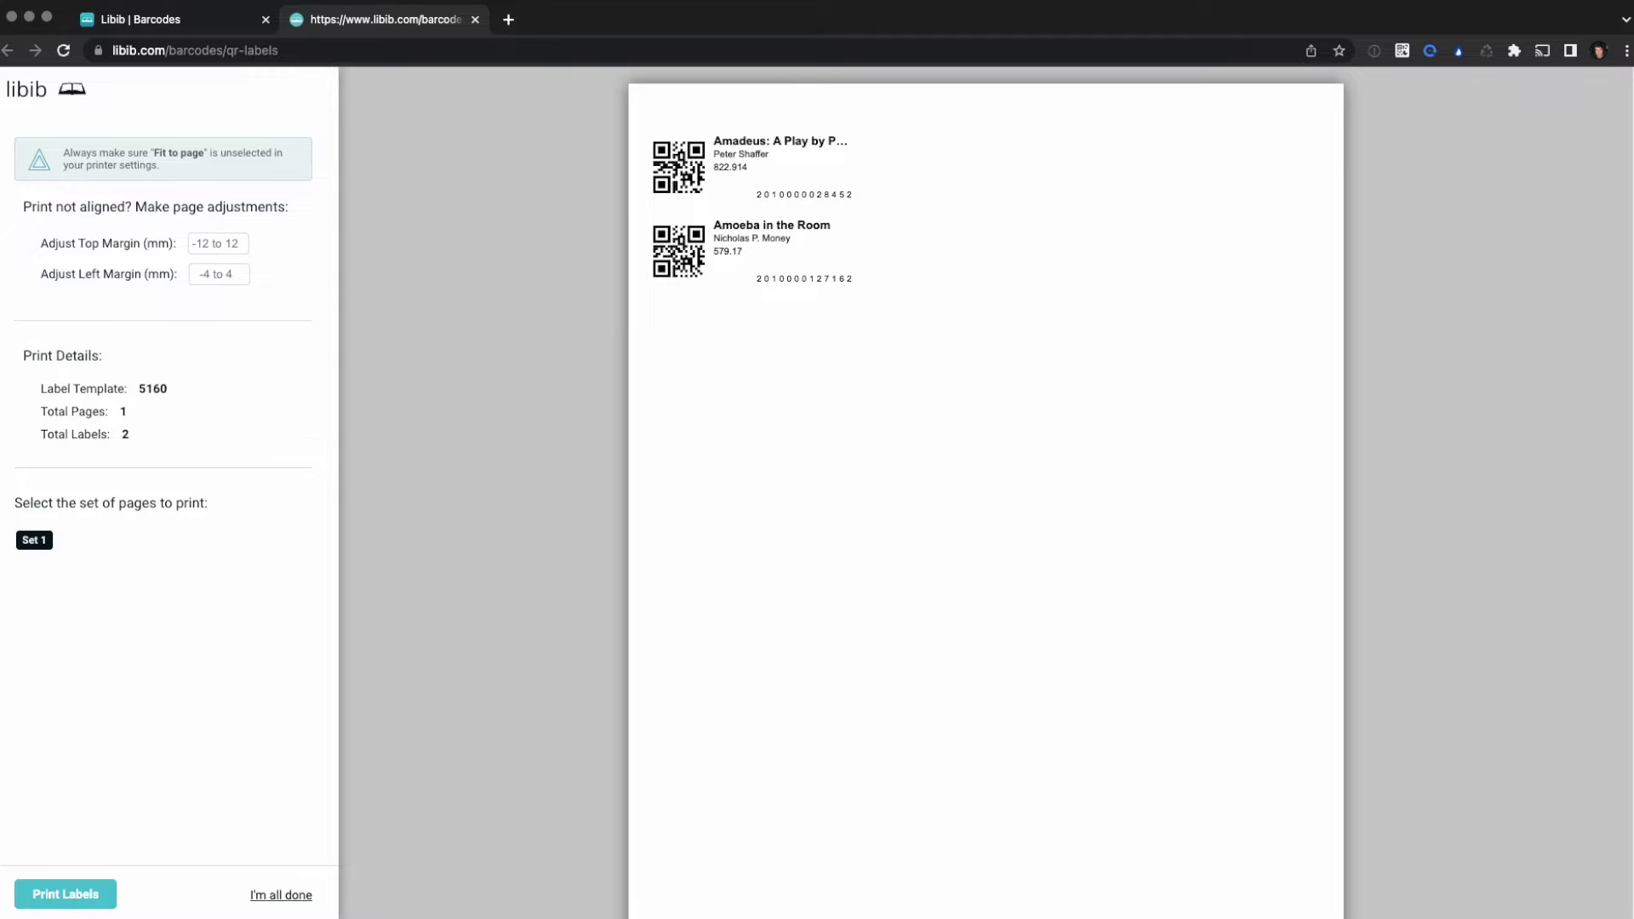
Close the QR preview, return to the My Books grid, and show its collection list.
click(475, 20)
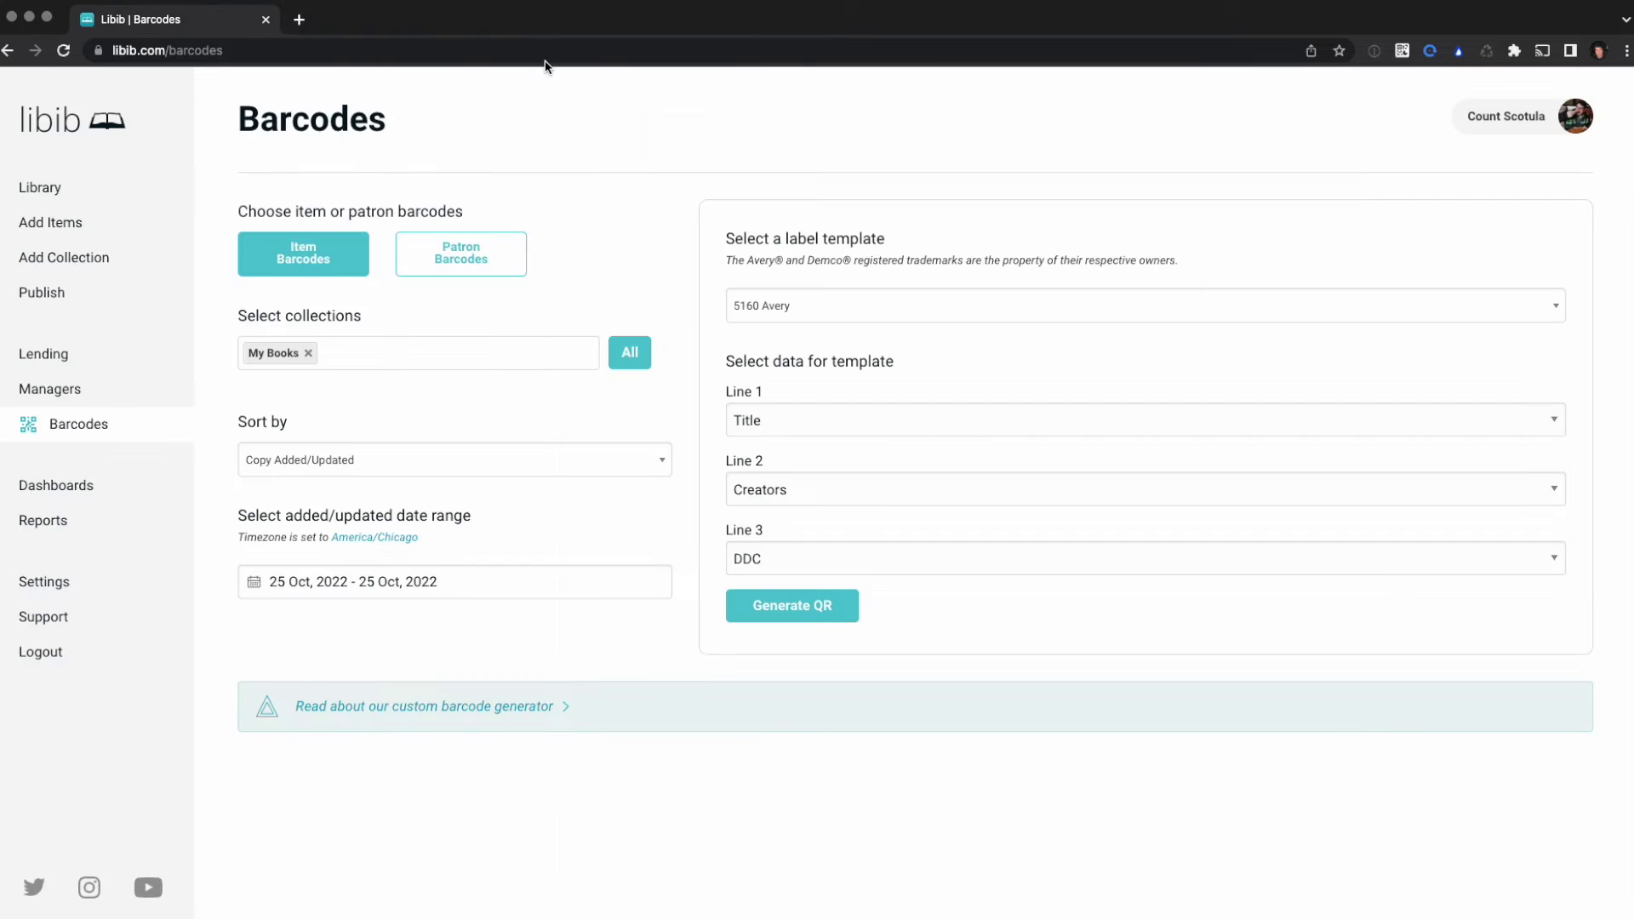
click(85, 191)
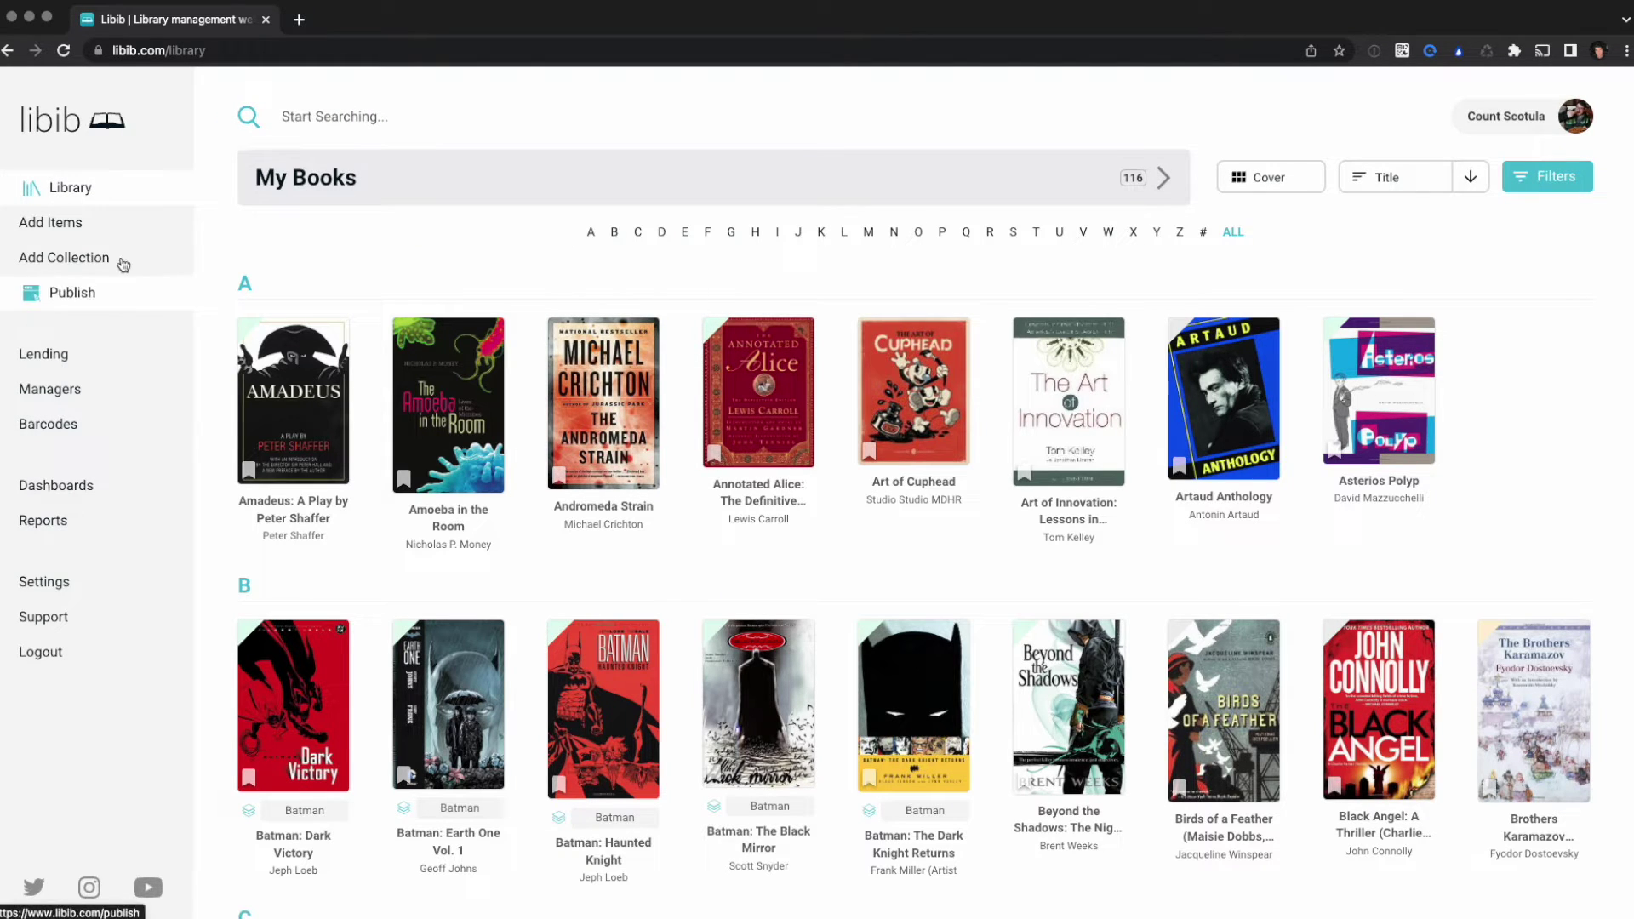
click(87, 259)
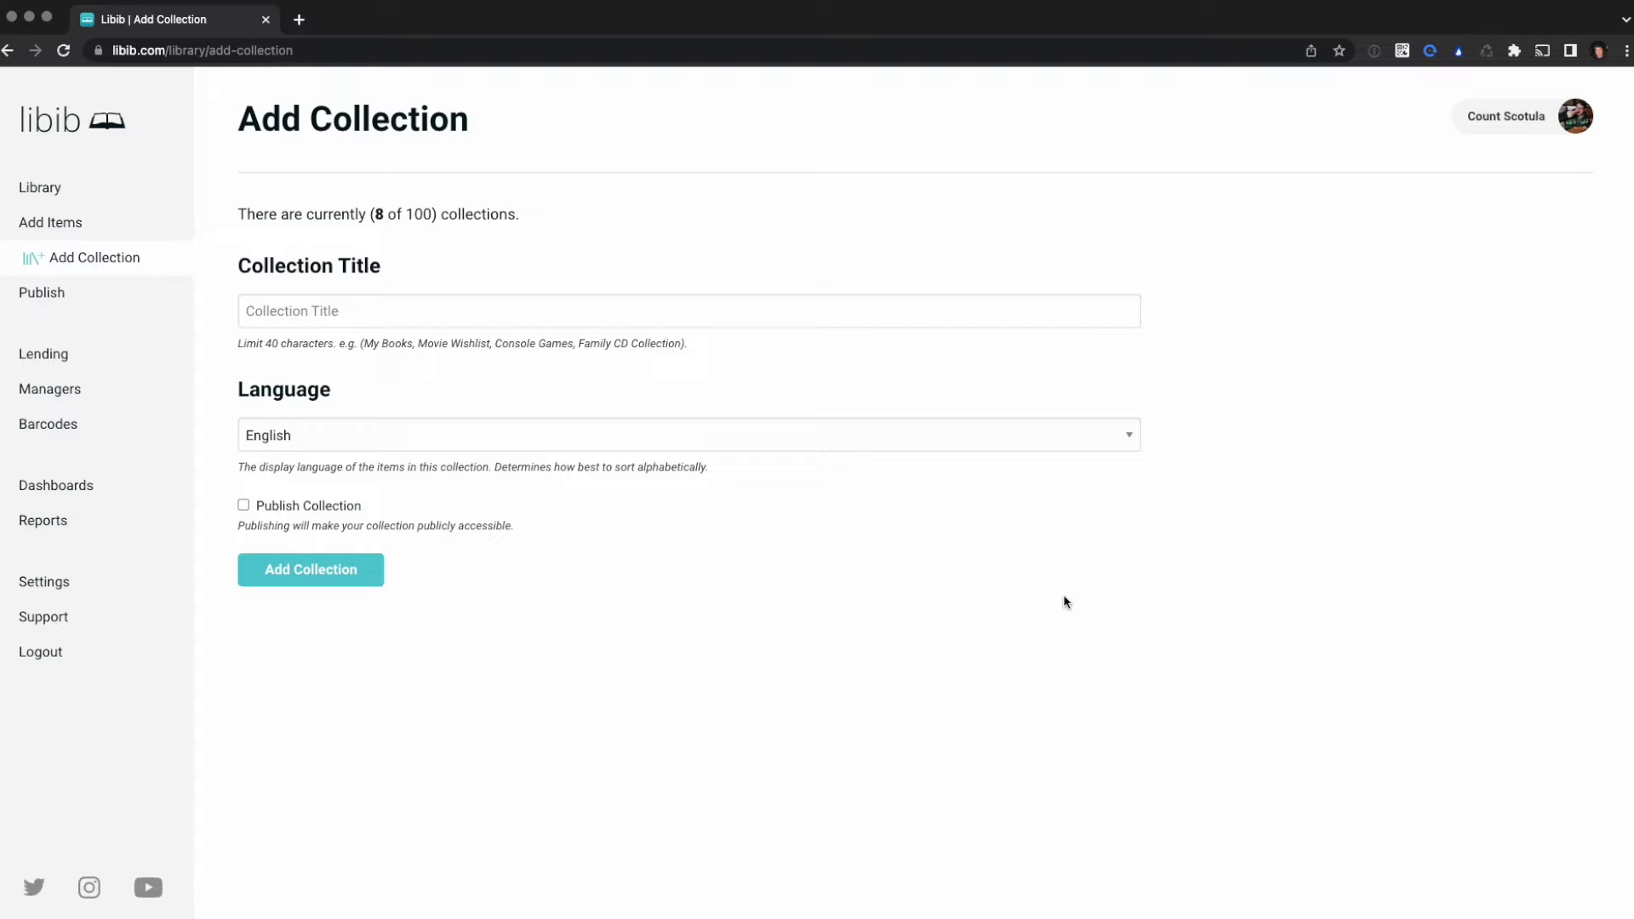
click(55, 188)
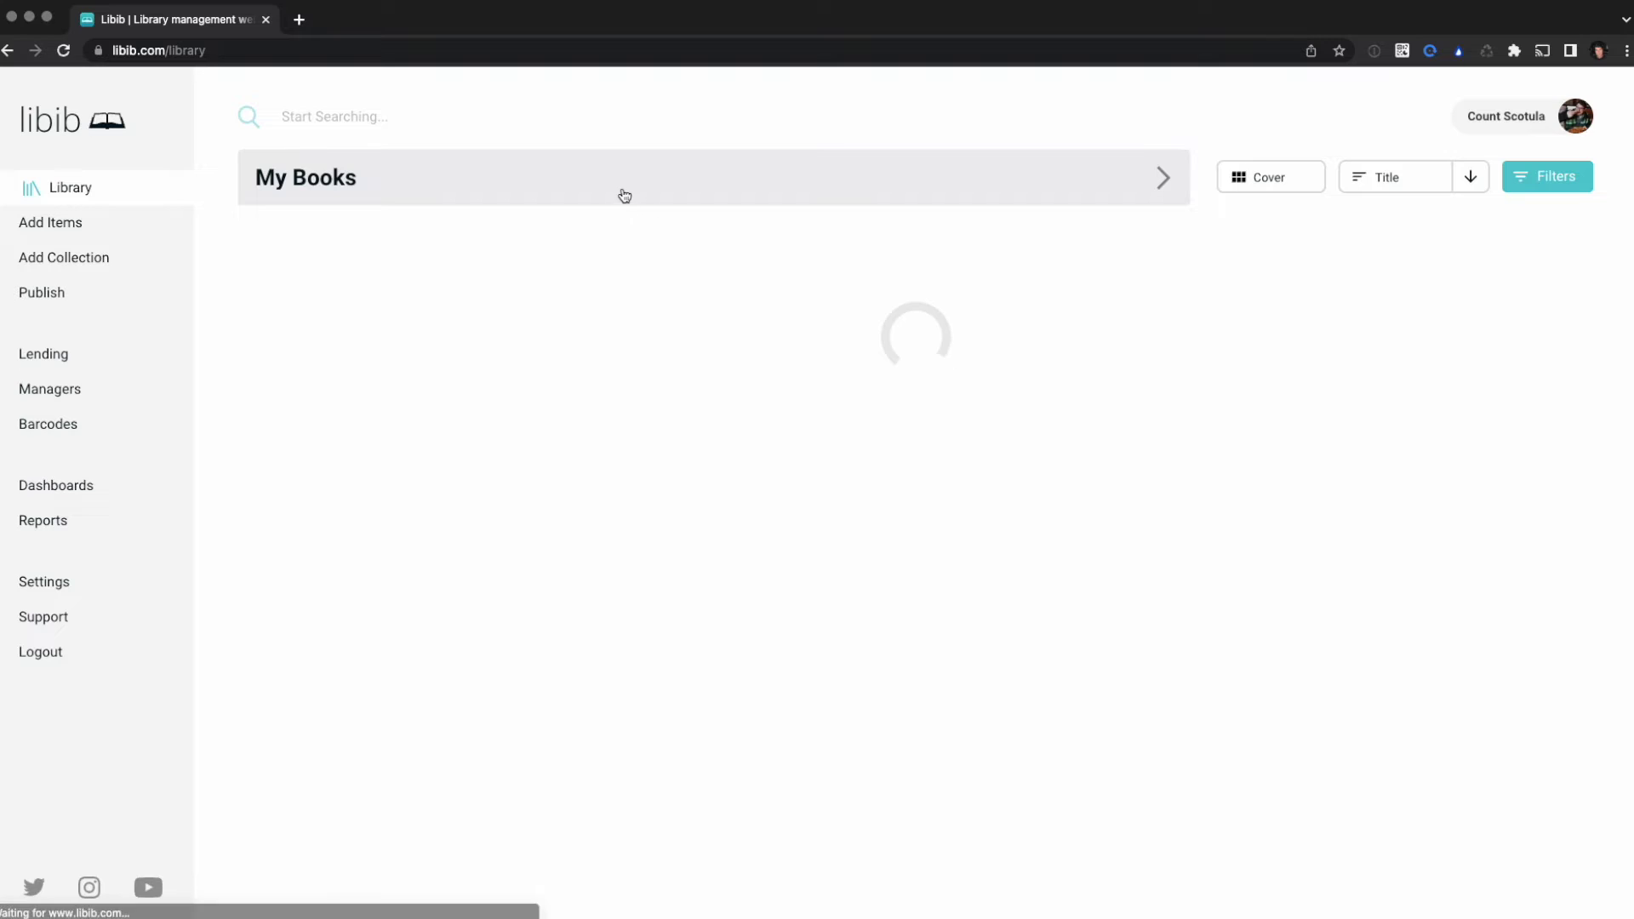
click(624, 189)
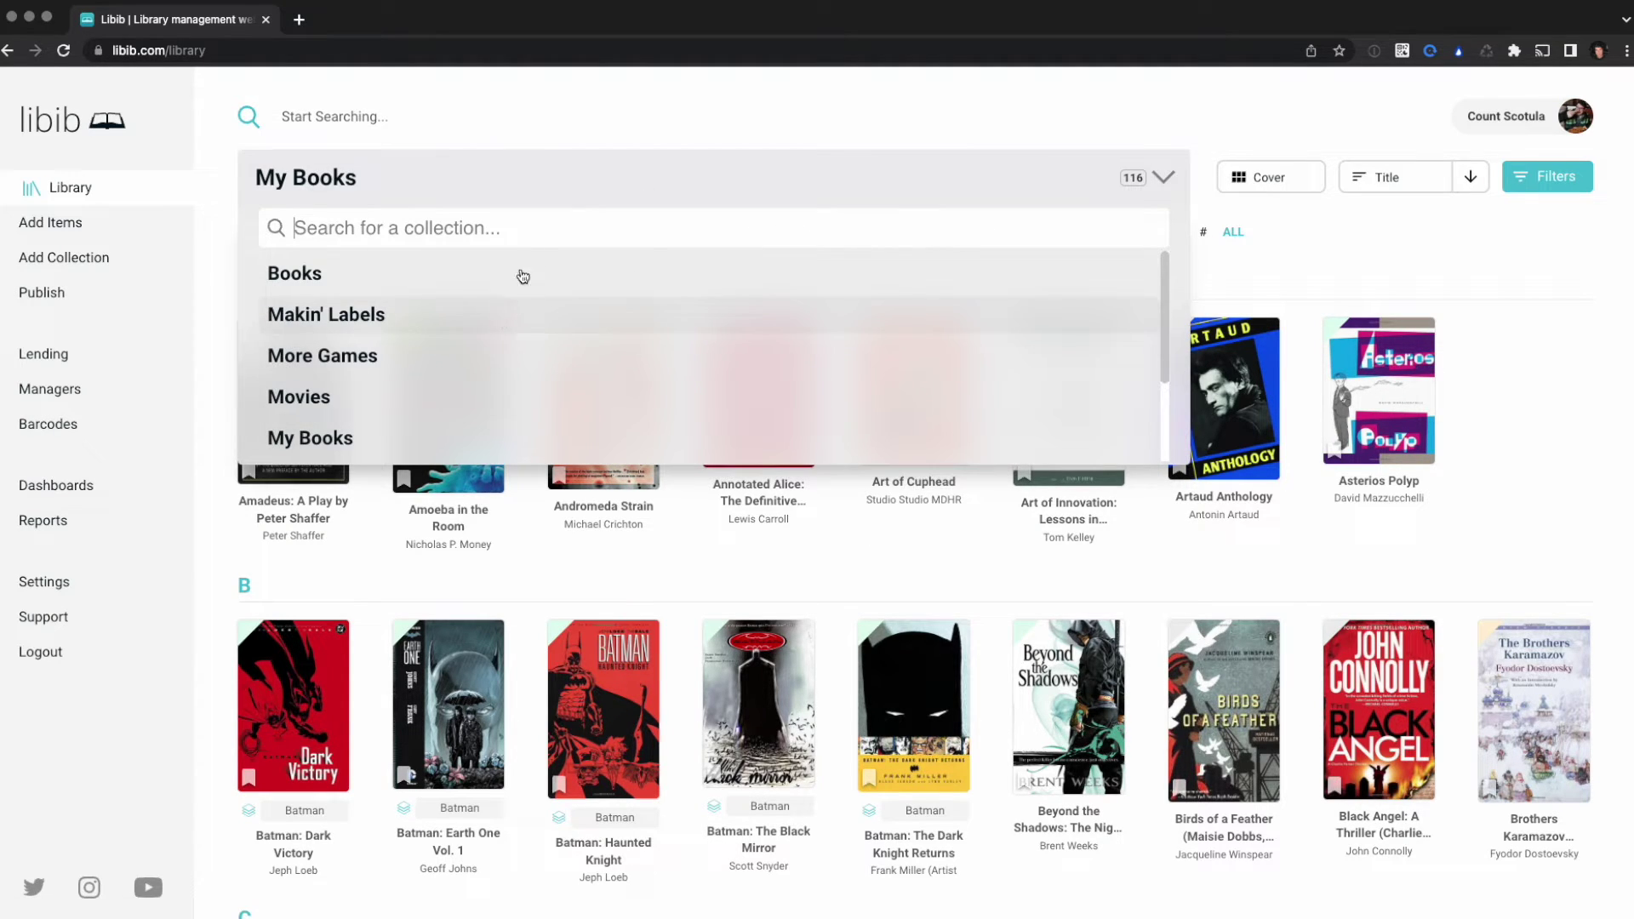
Queue Asterios Polyp, Birds of a Feather, Chew Volume 1 and Couriers for batch processing.
click(696, 123)
click(1537, 276)
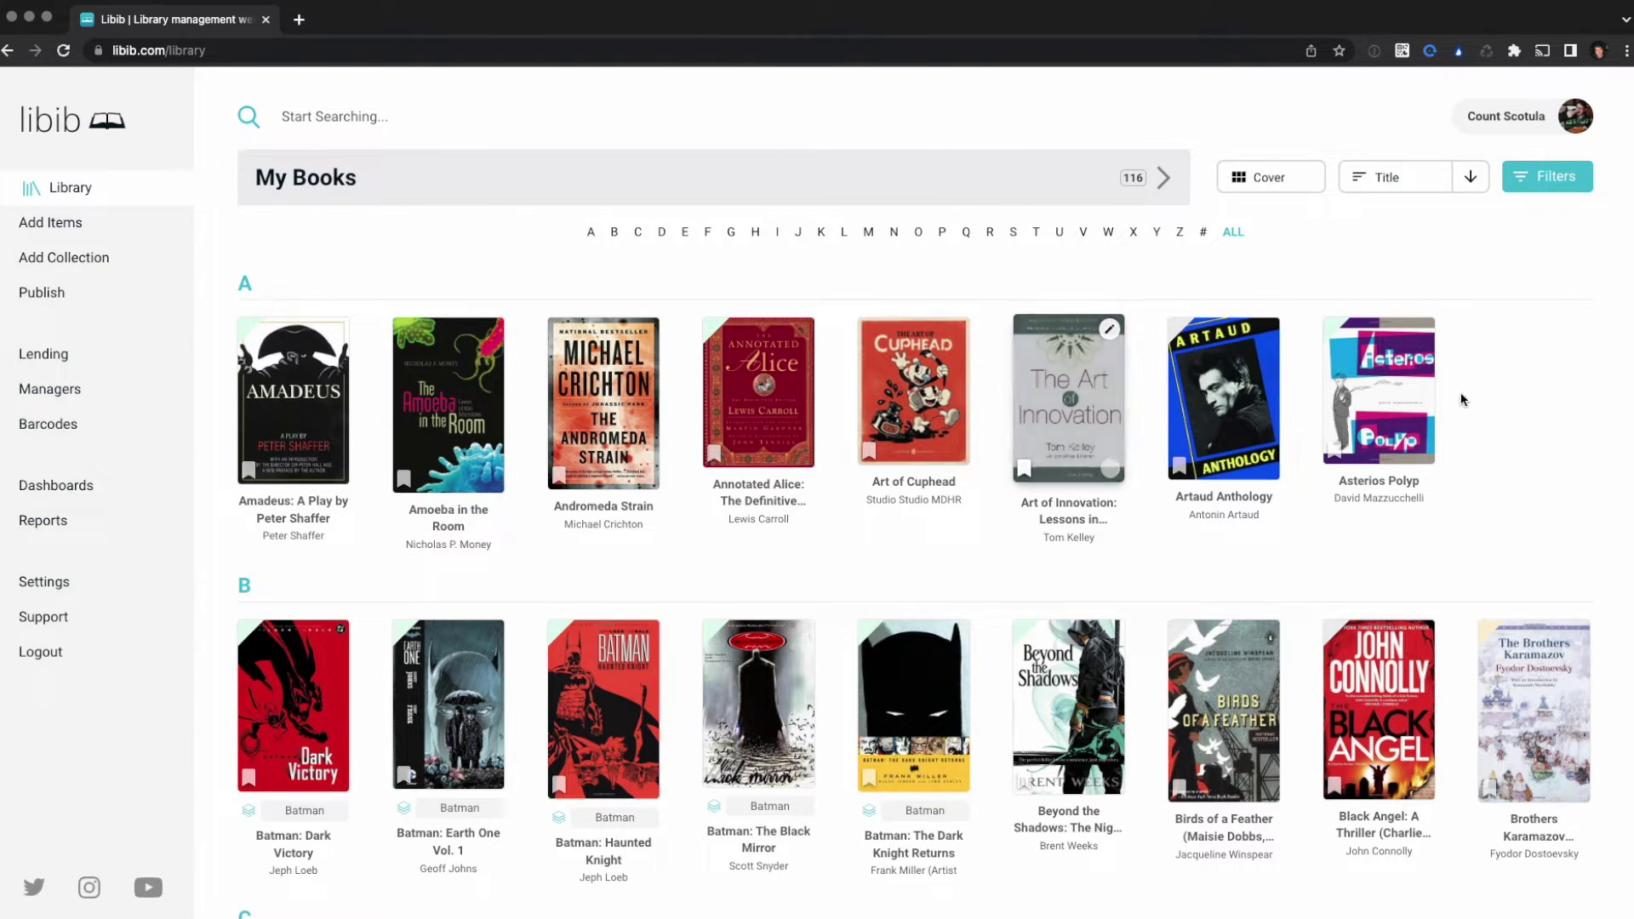
click(1422, 448)
scroll(1490, 460, down, 2)
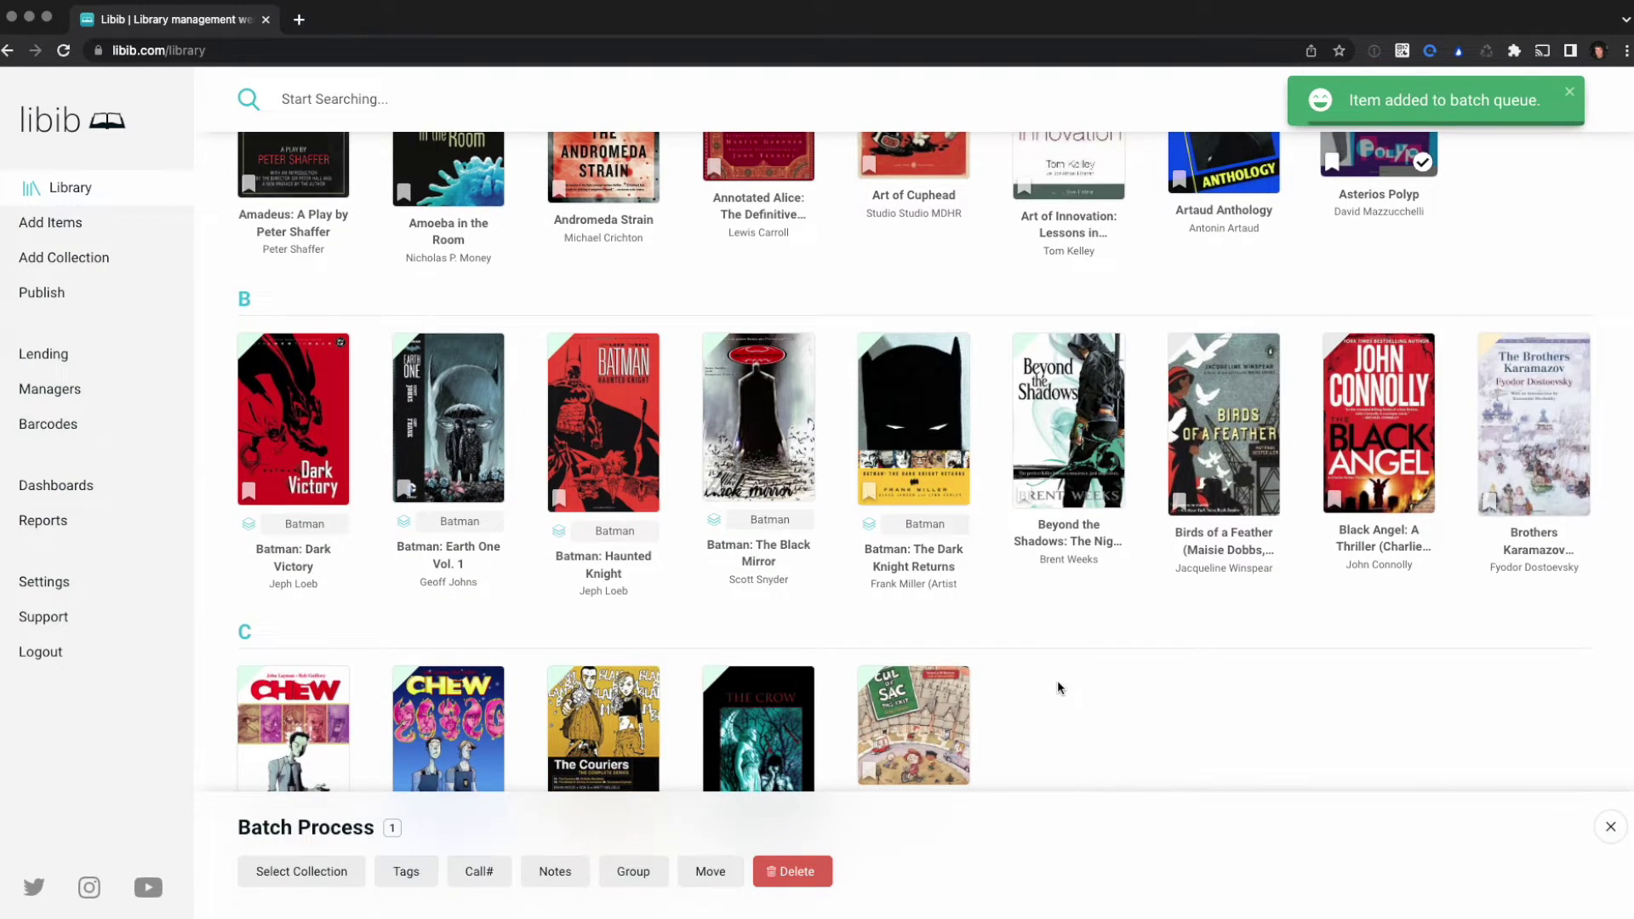
scroll(1058, 681, down, 2)
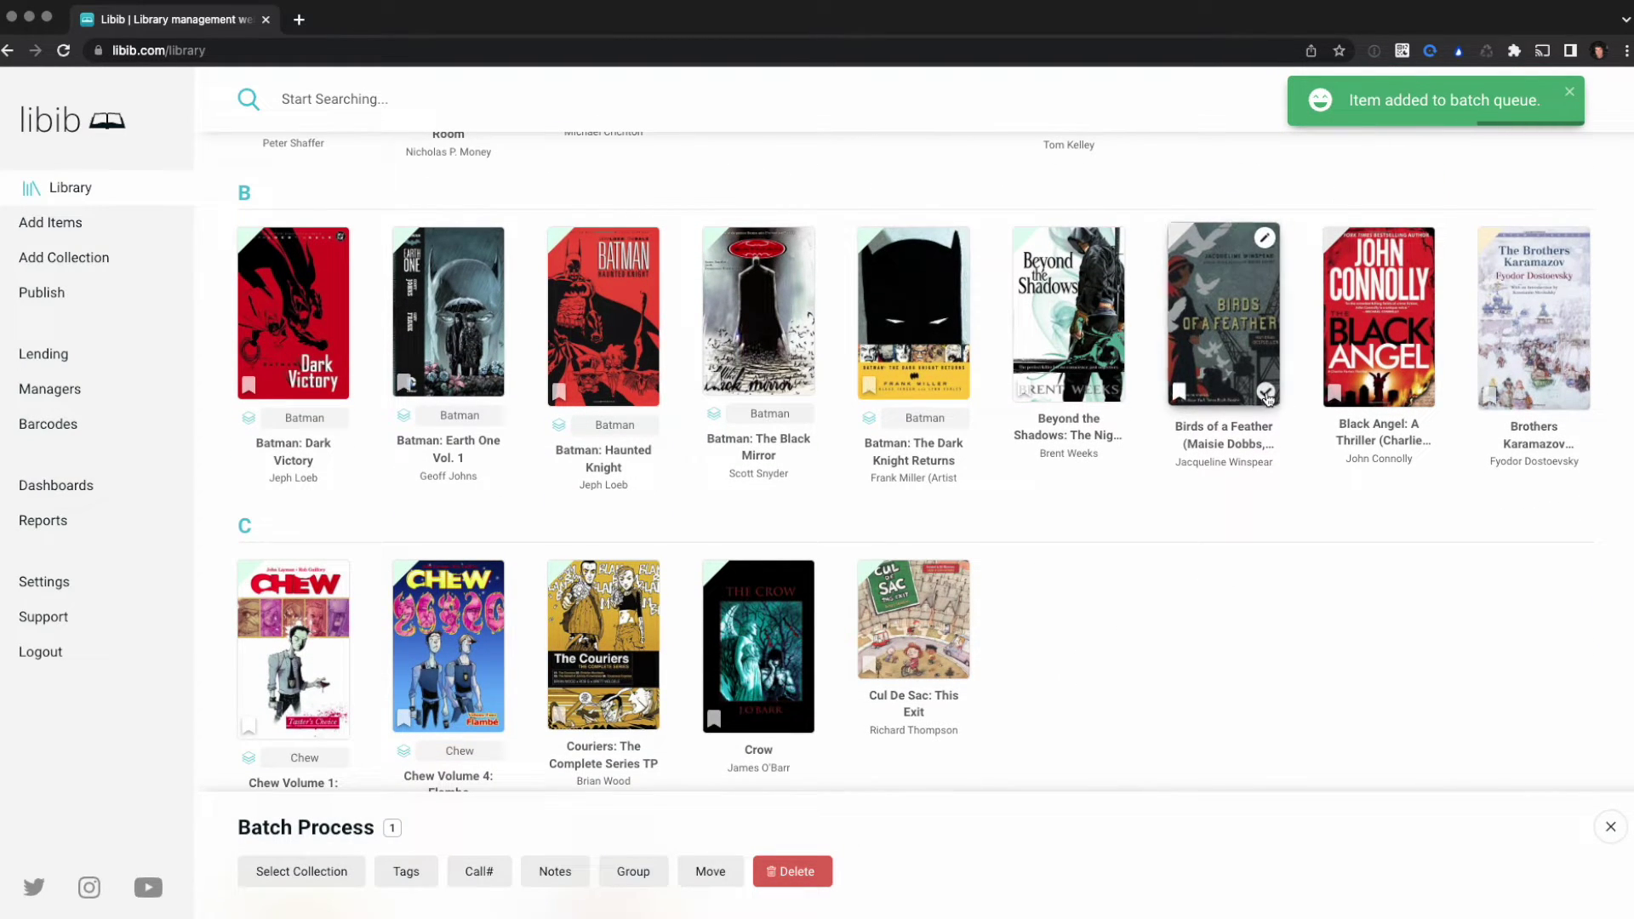
click(1268, 395)
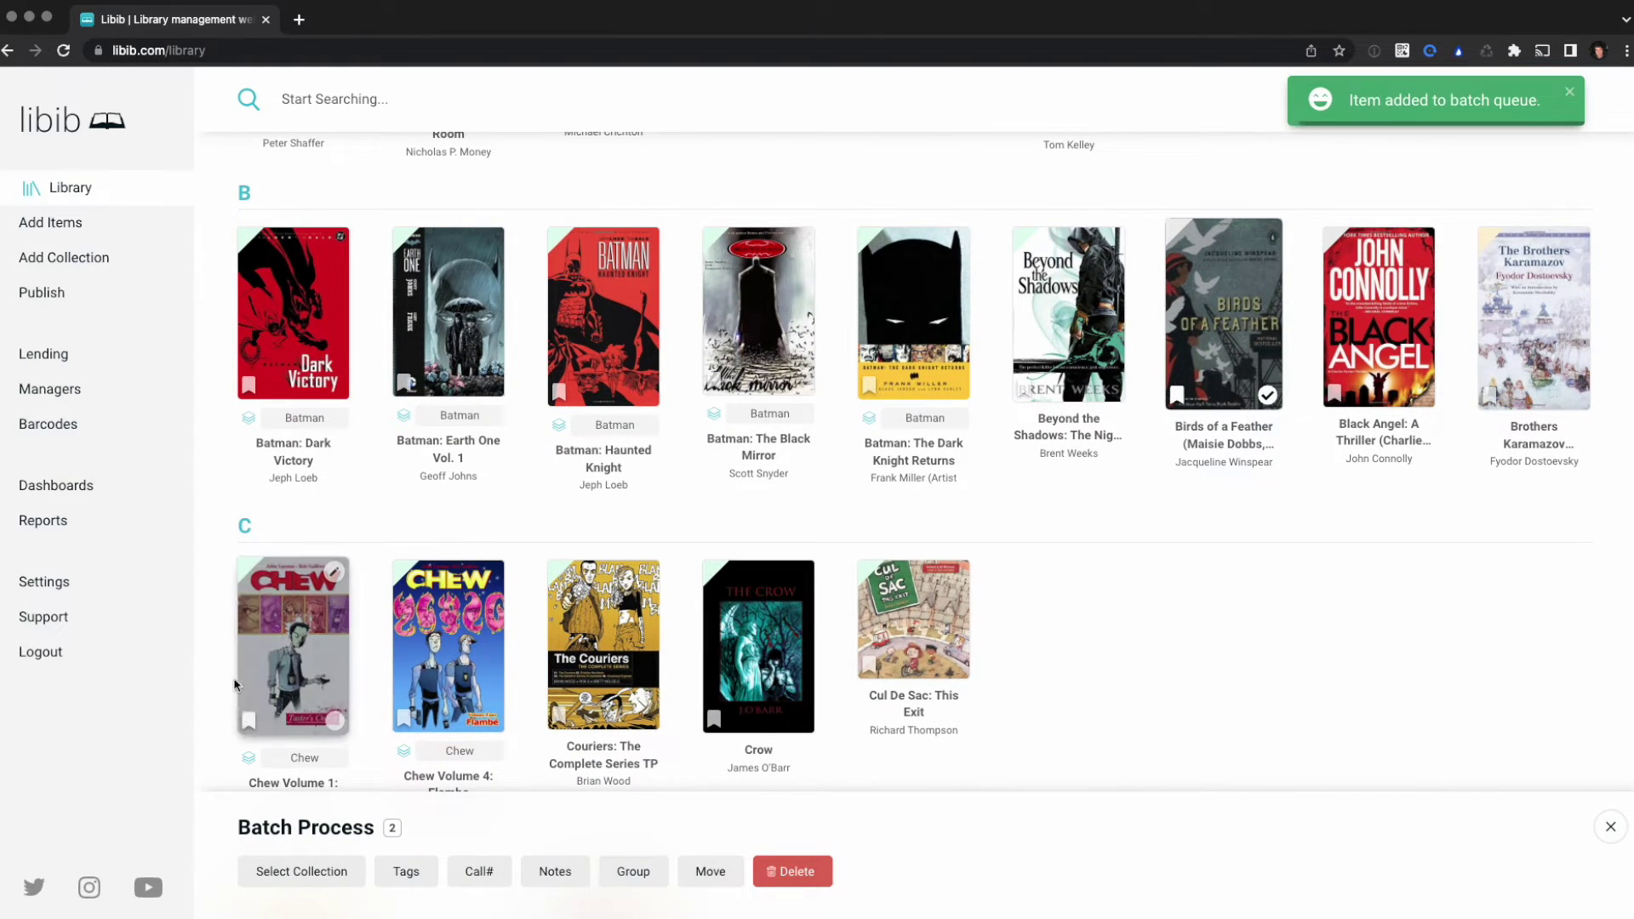
click(337, 721)
click(645, 713)
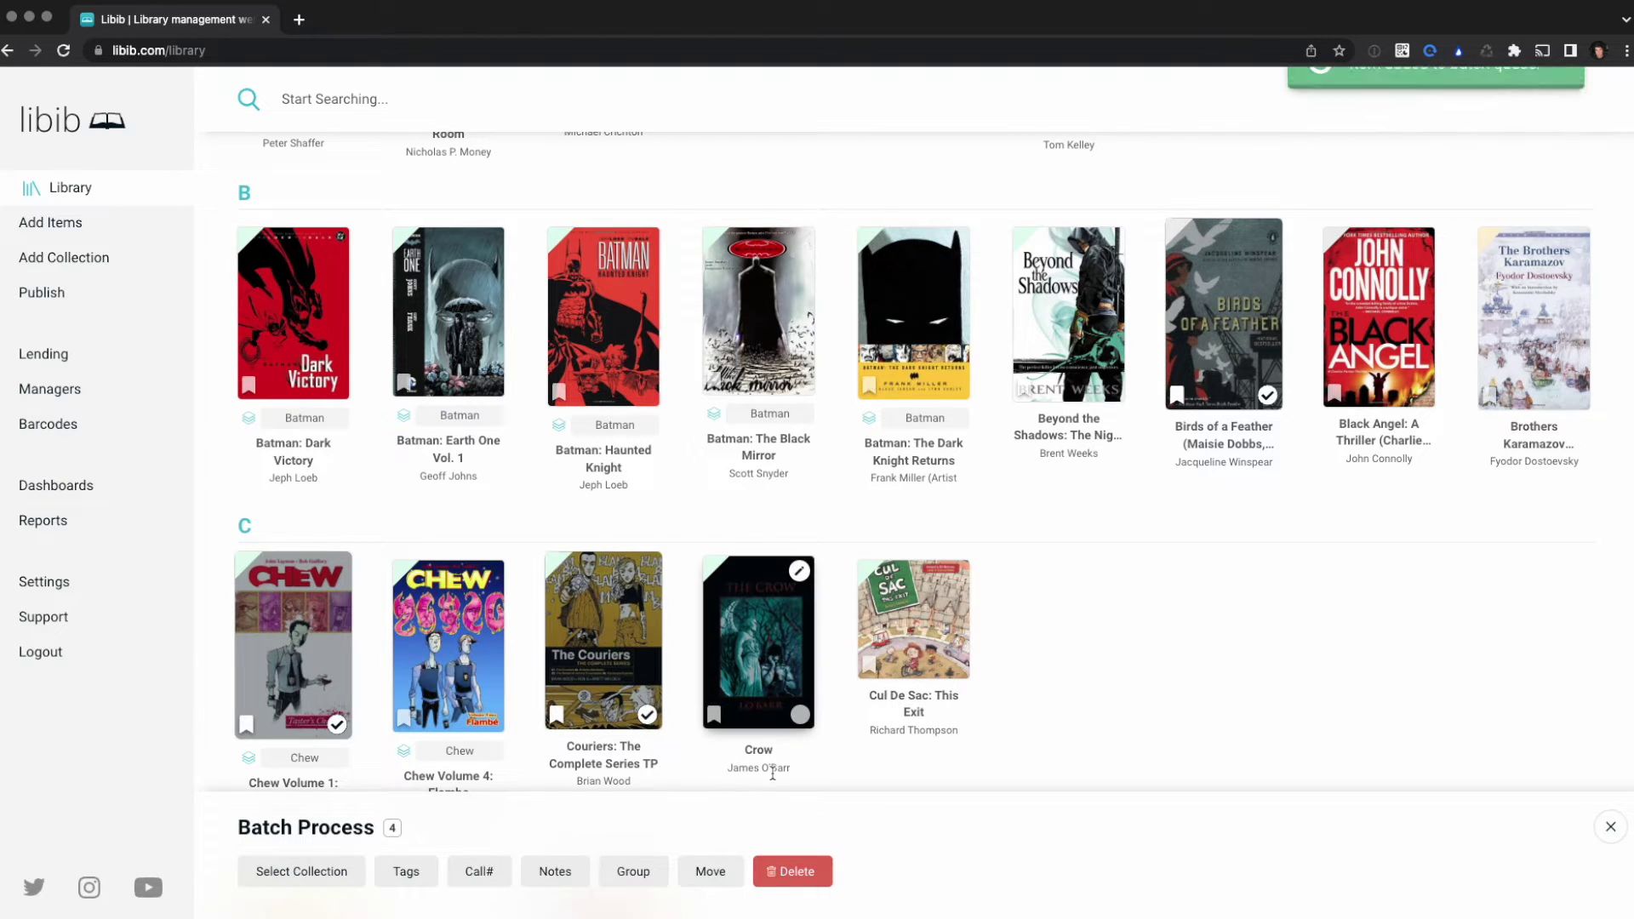
Search all collections for 'batman' and queue The Dark Knight Returns.
click(477, 89)
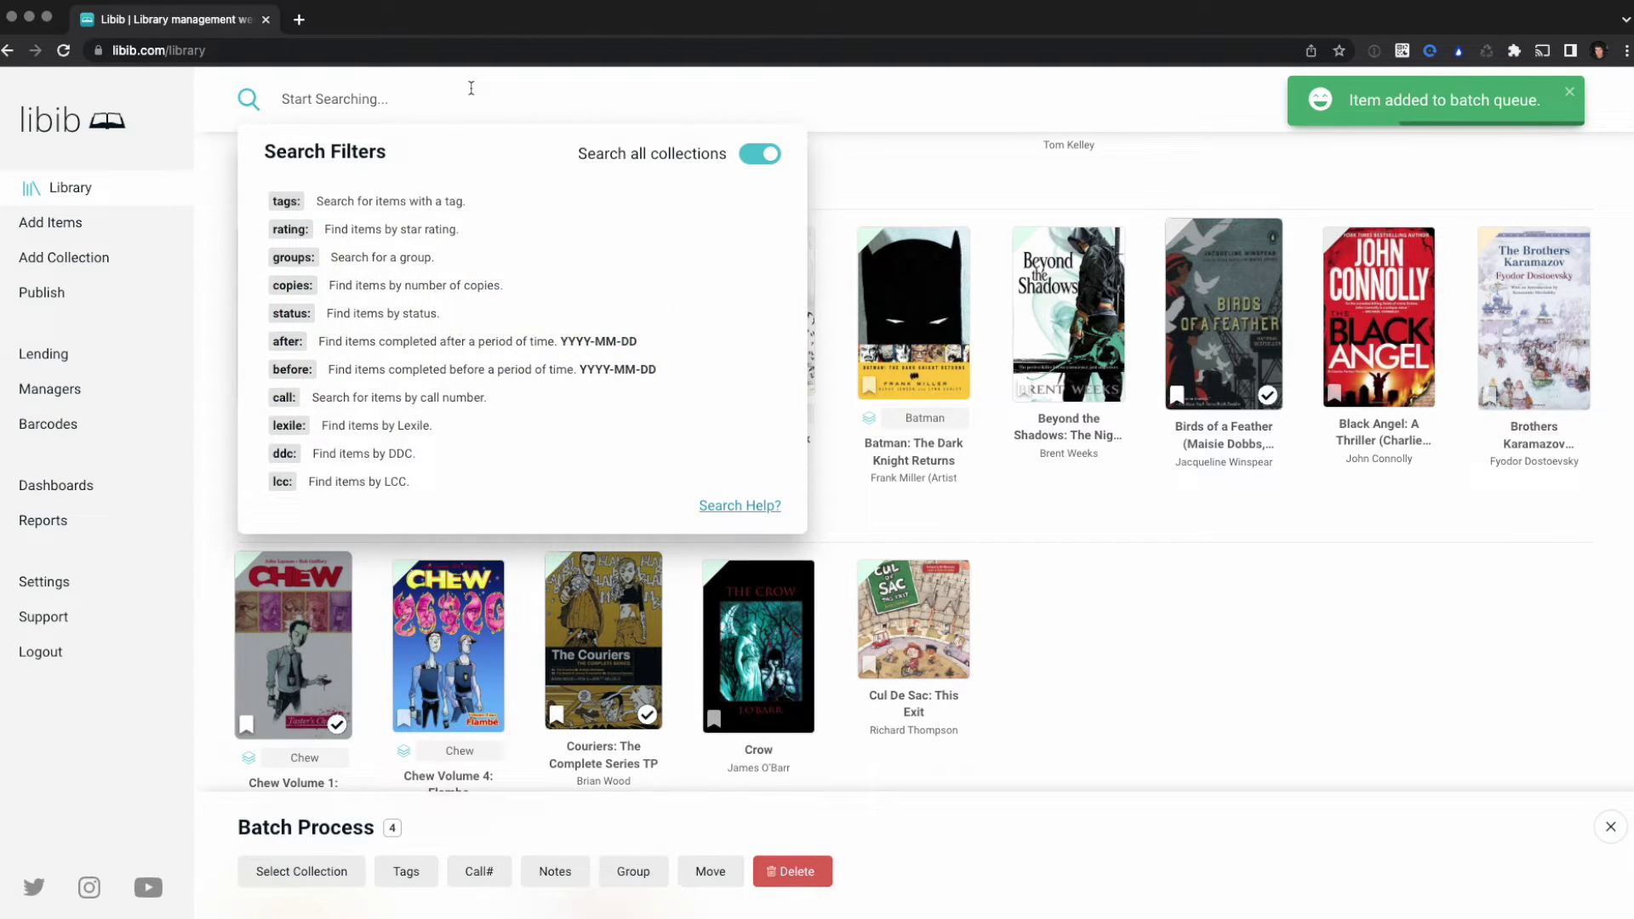
text(batman)
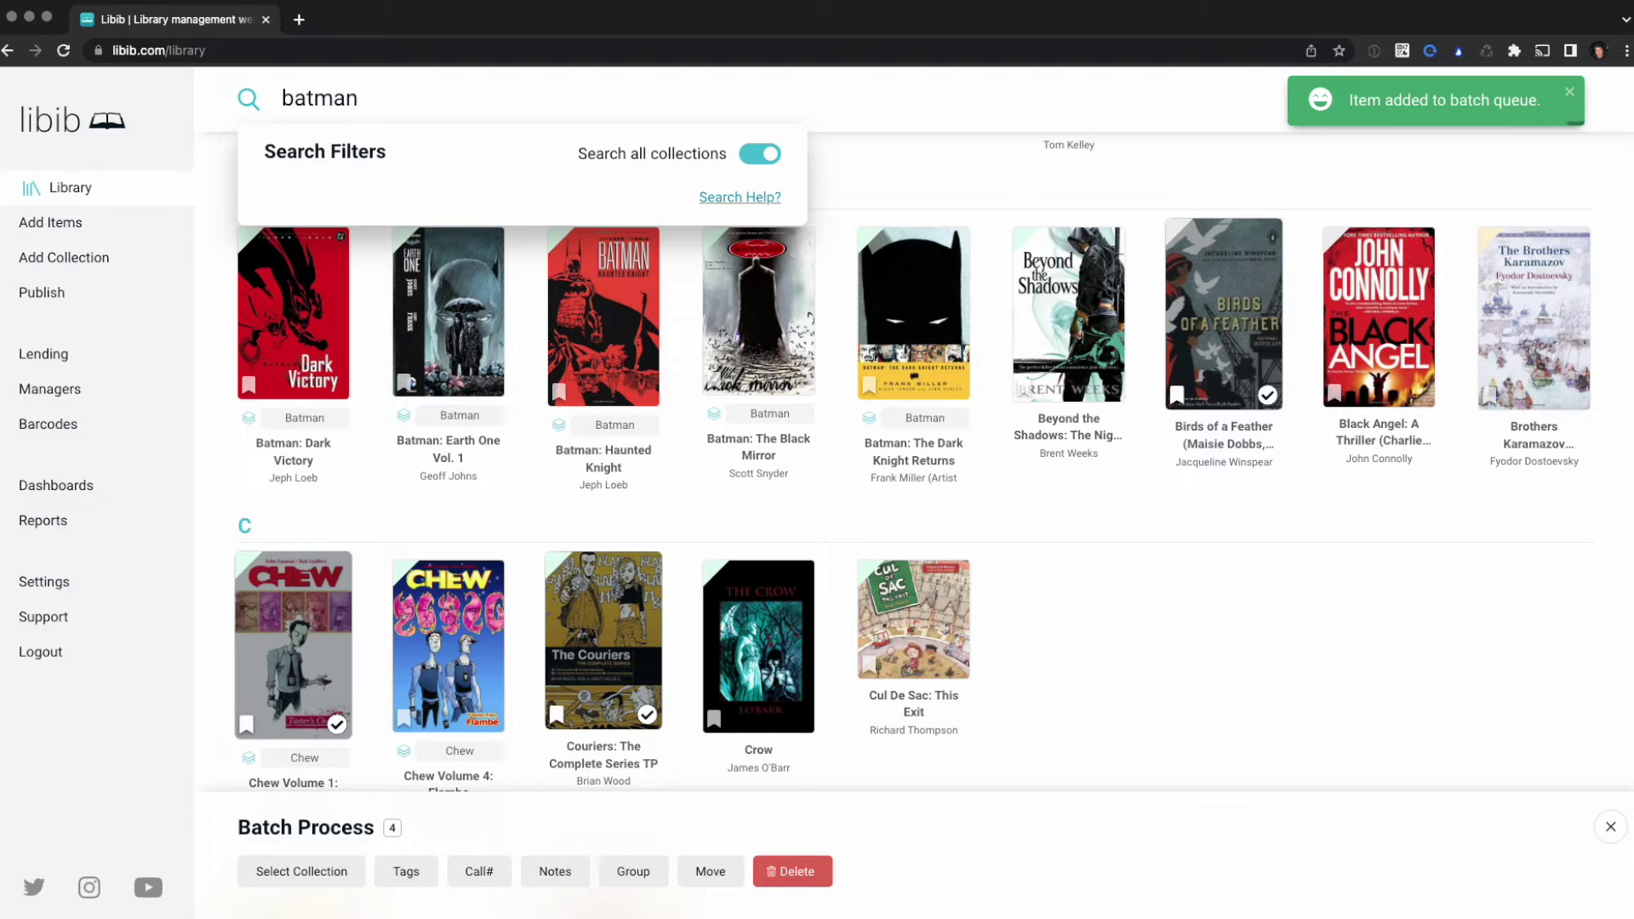
key(Return)
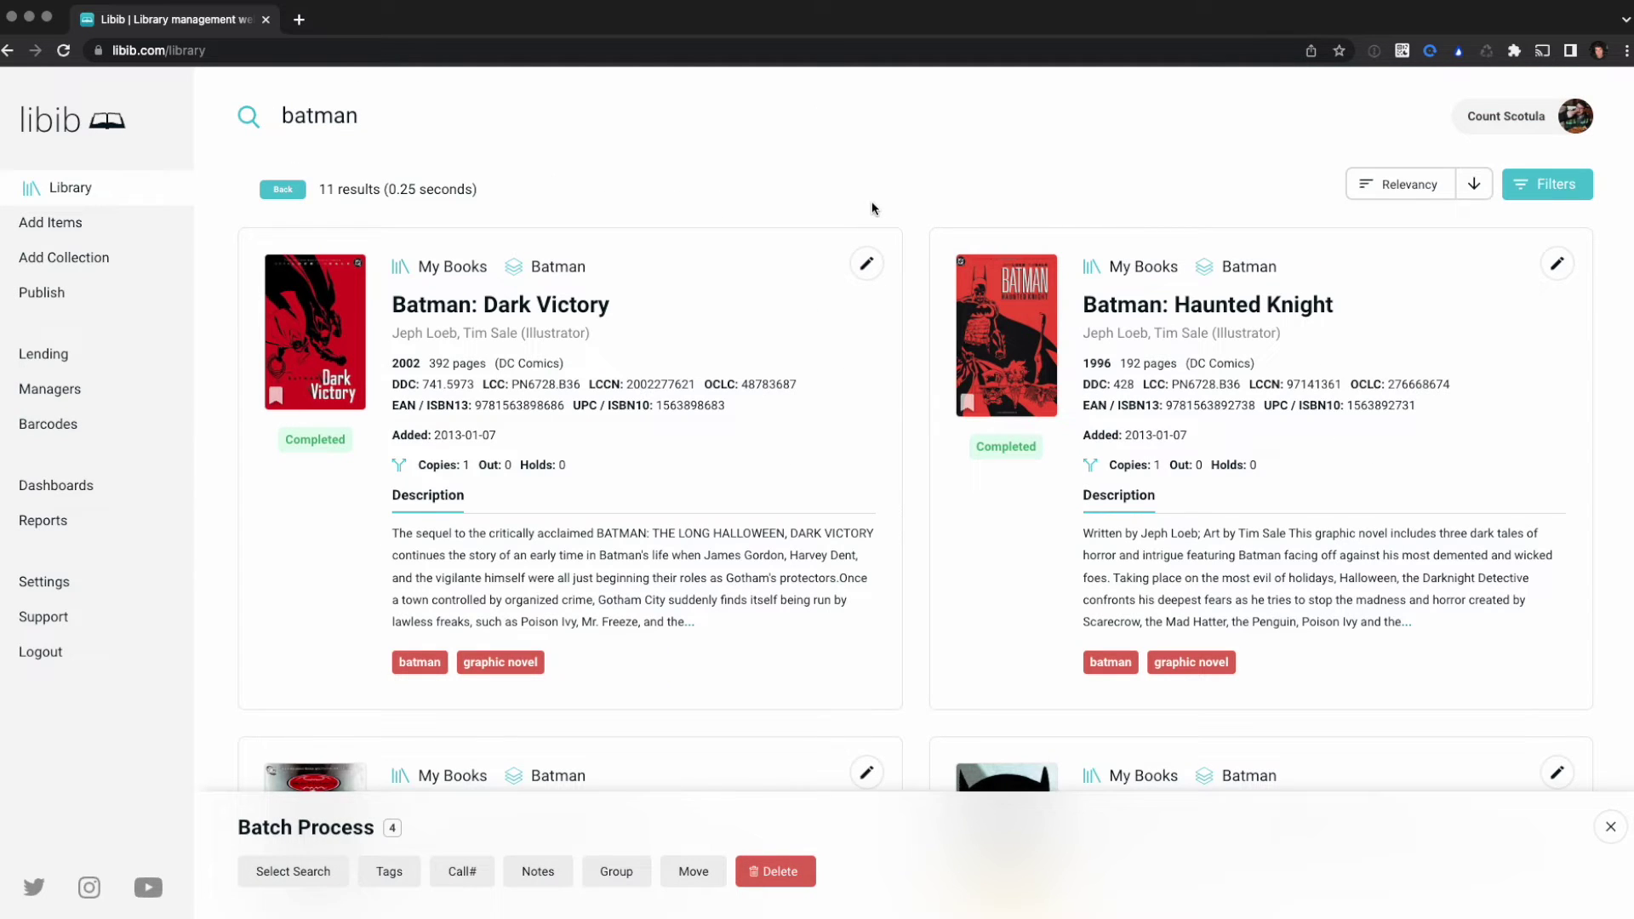
scroll(1107, 256, down, 9)
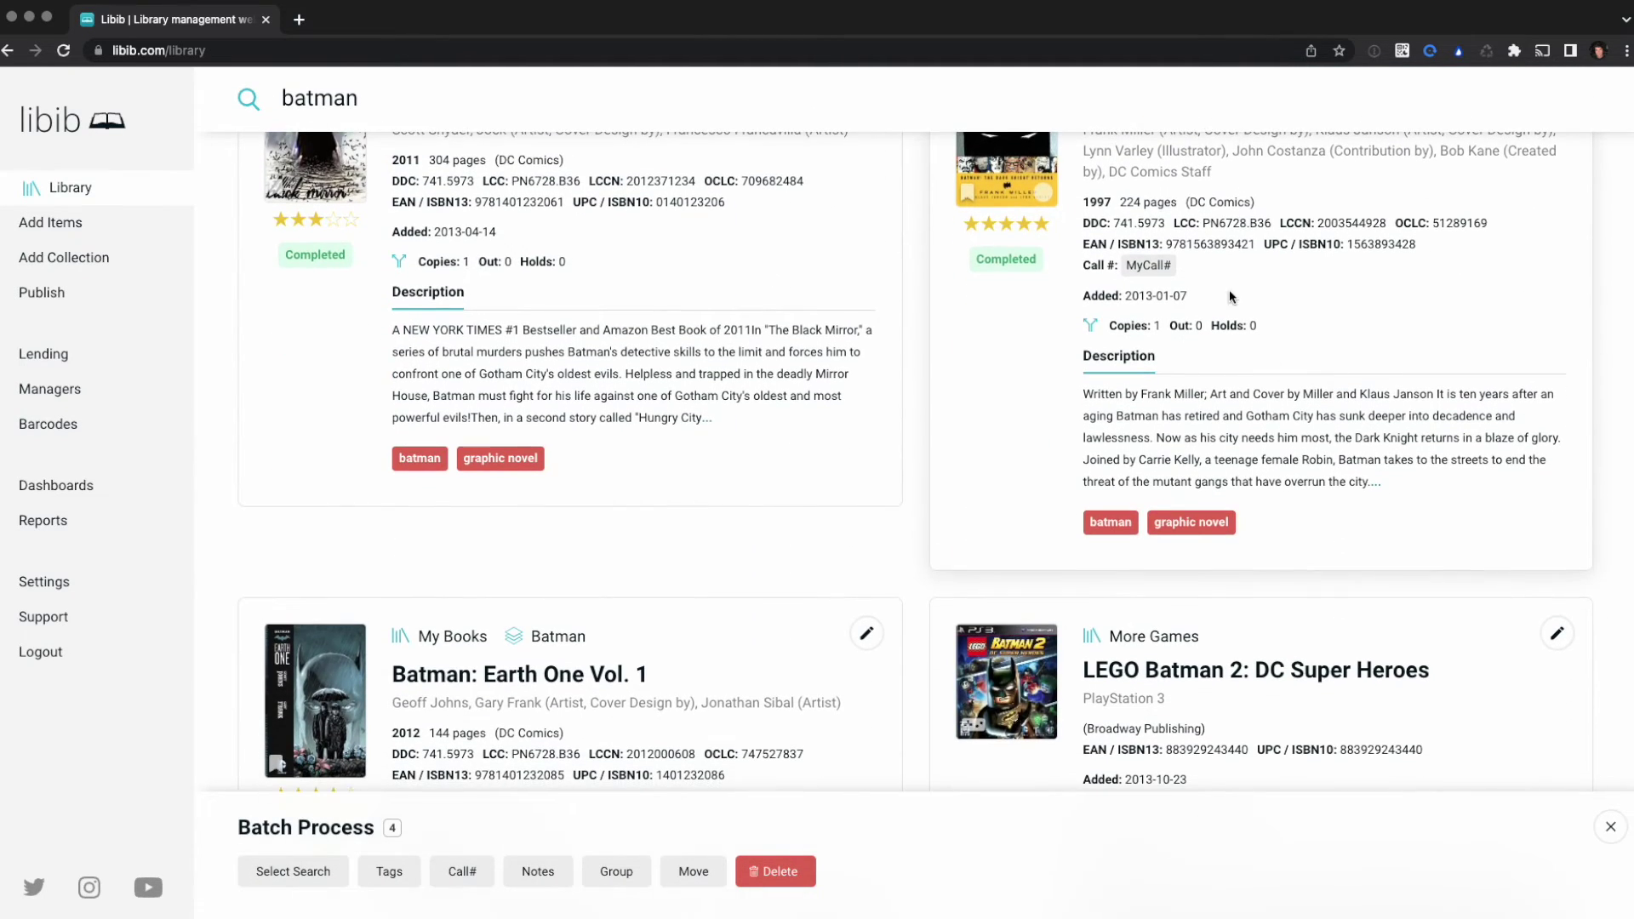
click(1045, 189)
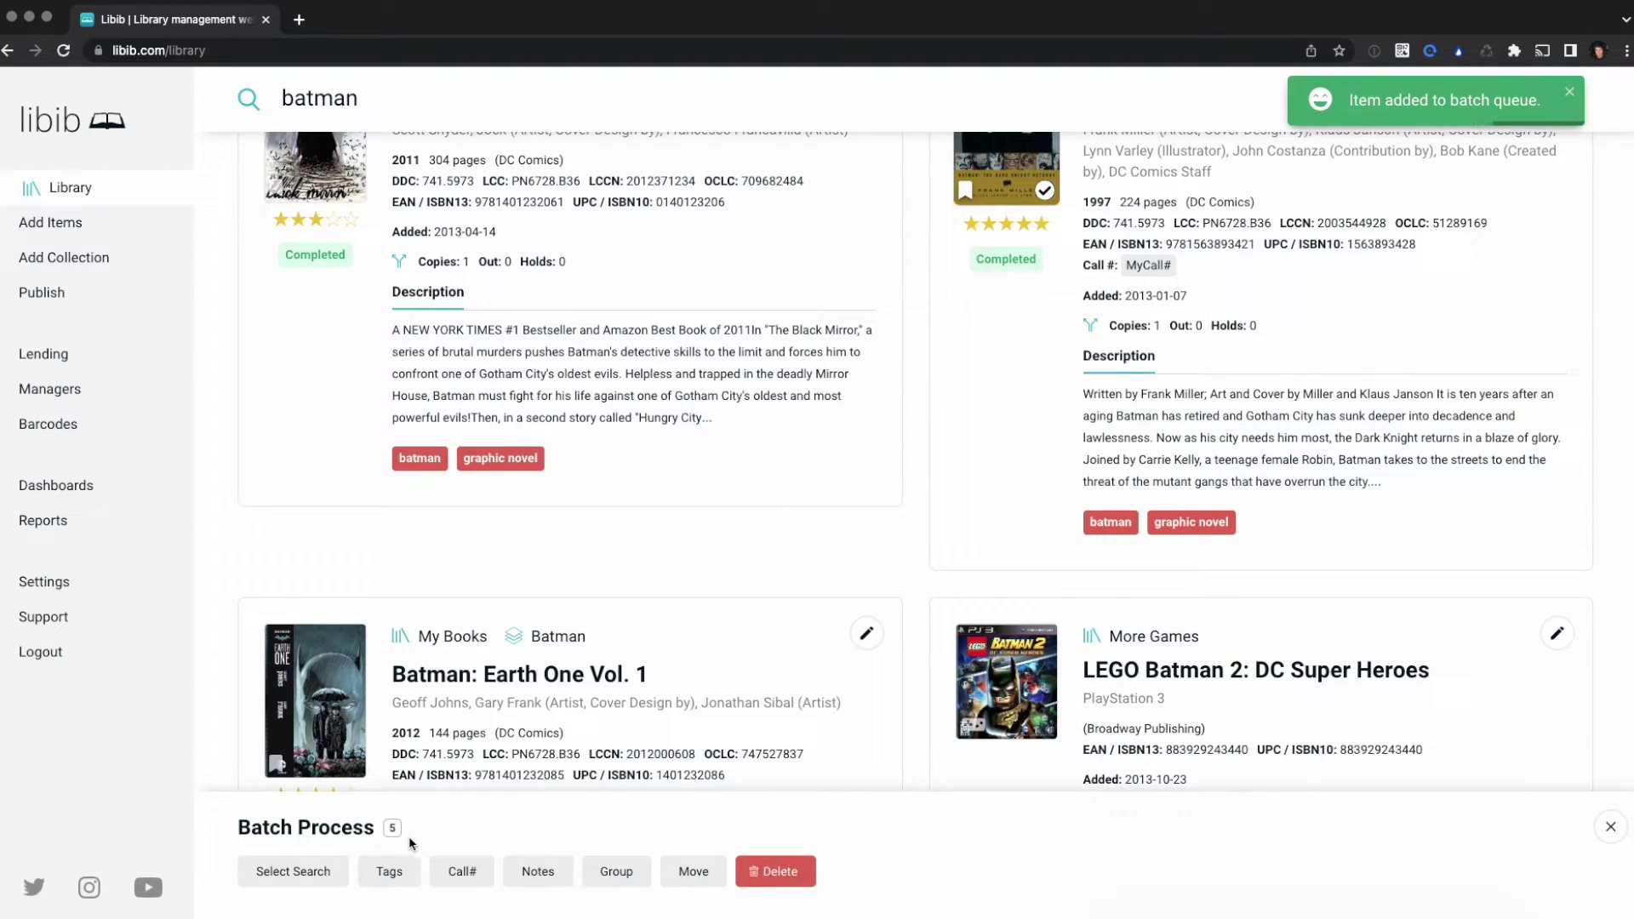
Move the five queued books into the Makin' Labels collection.
click(694, 870)
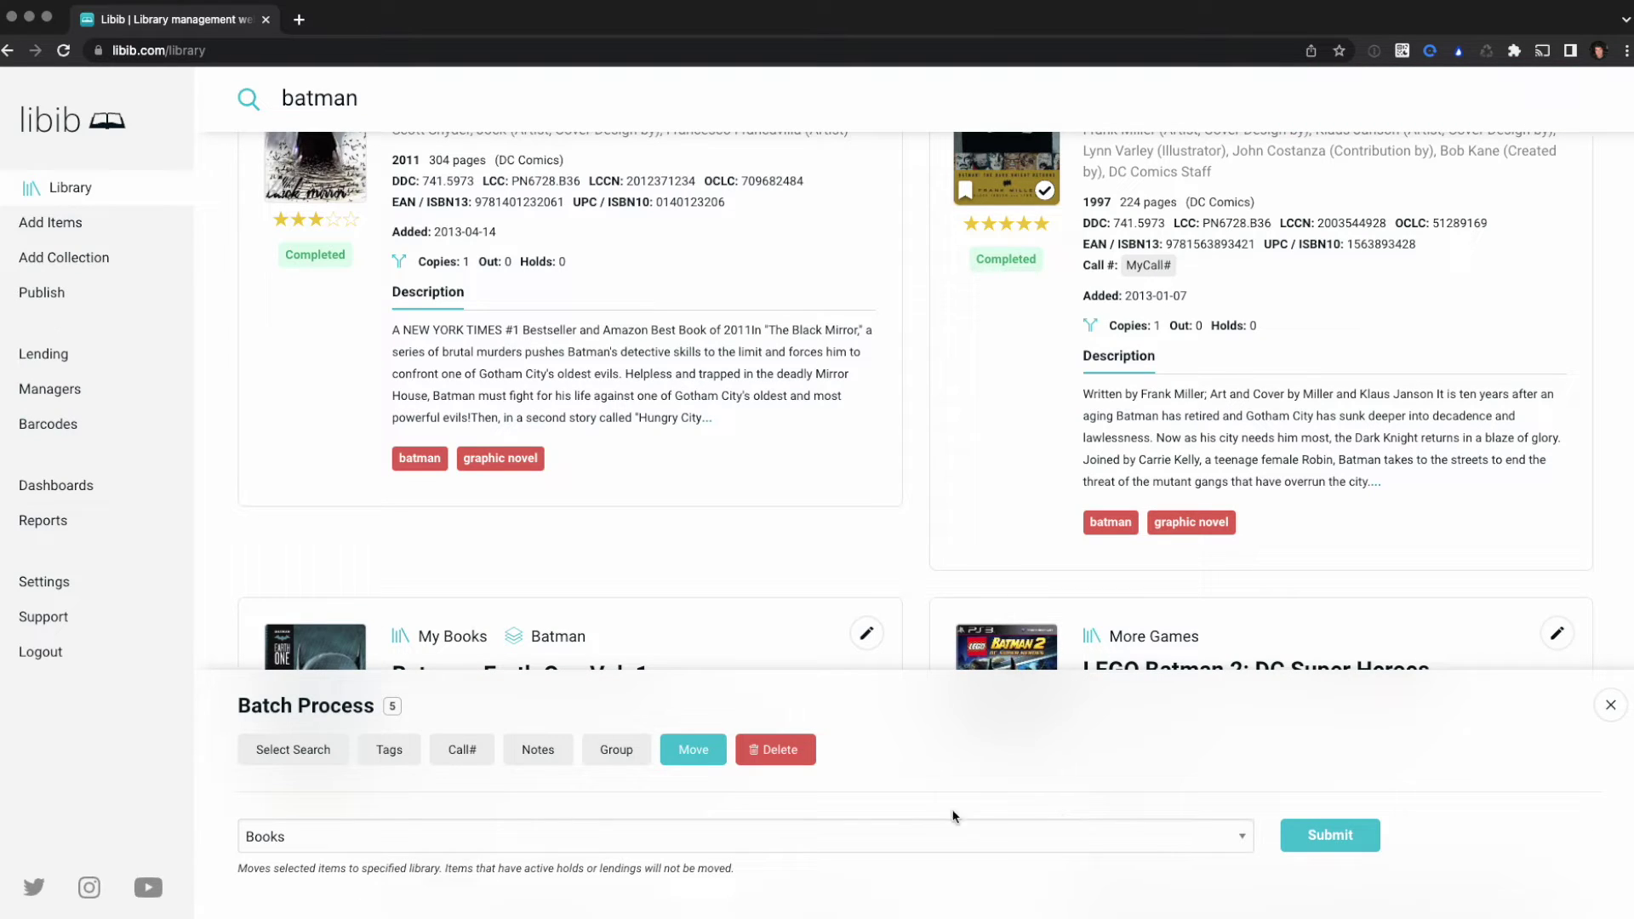
click(739, 834)
click(609, 865)
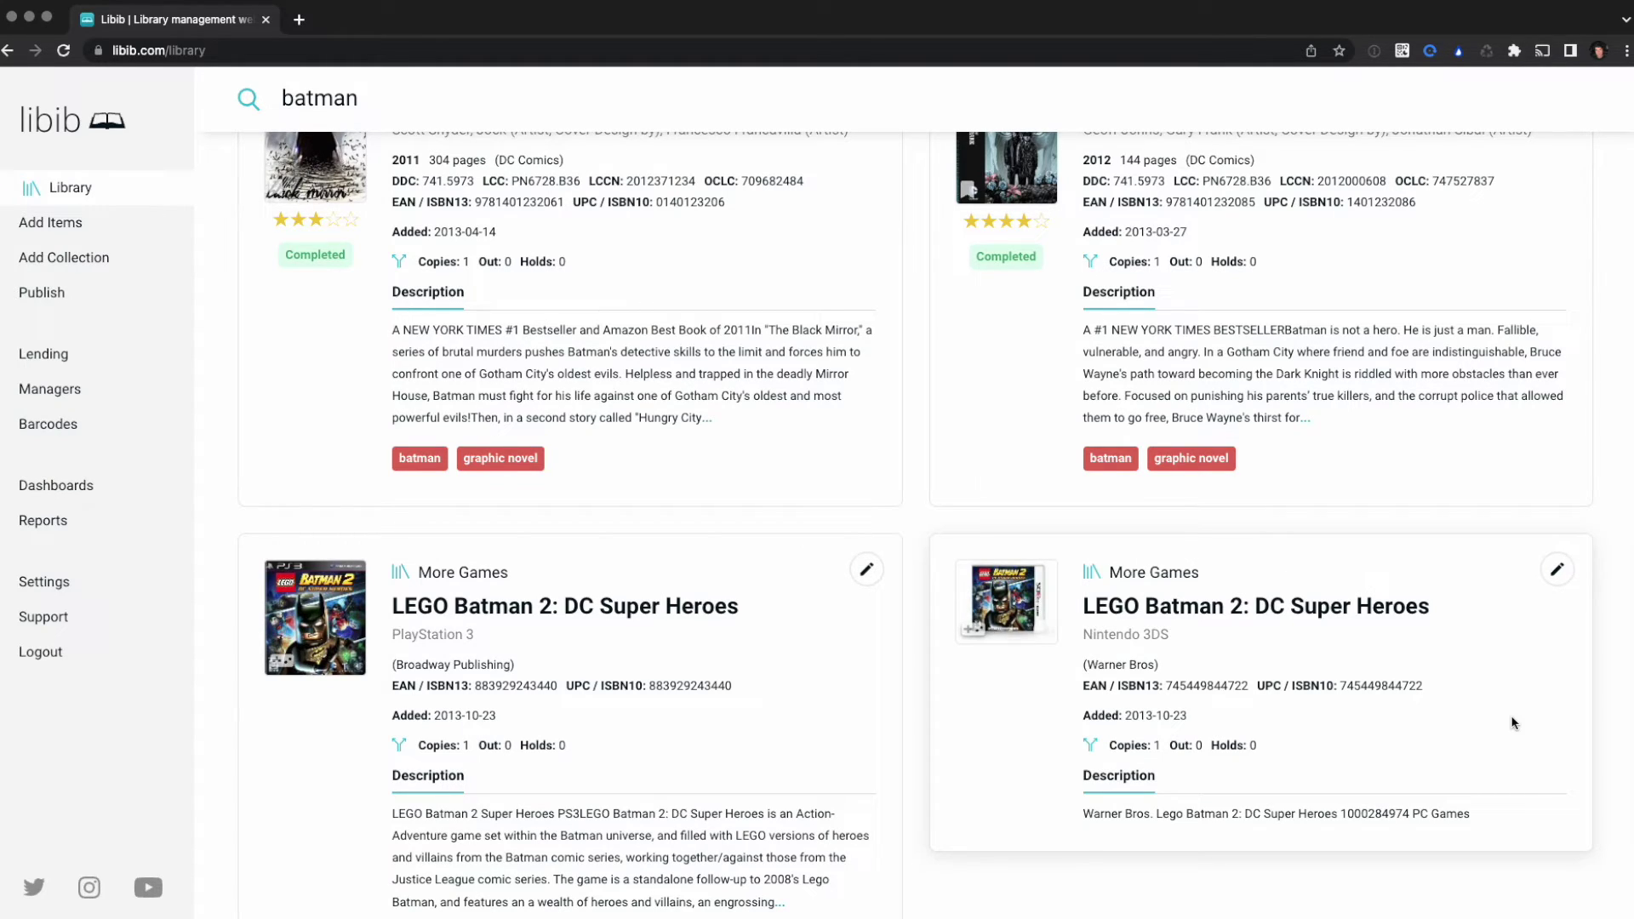
View the Makin' Labels collection to confirm the books, then return to Barcodes.
click(142, 195)
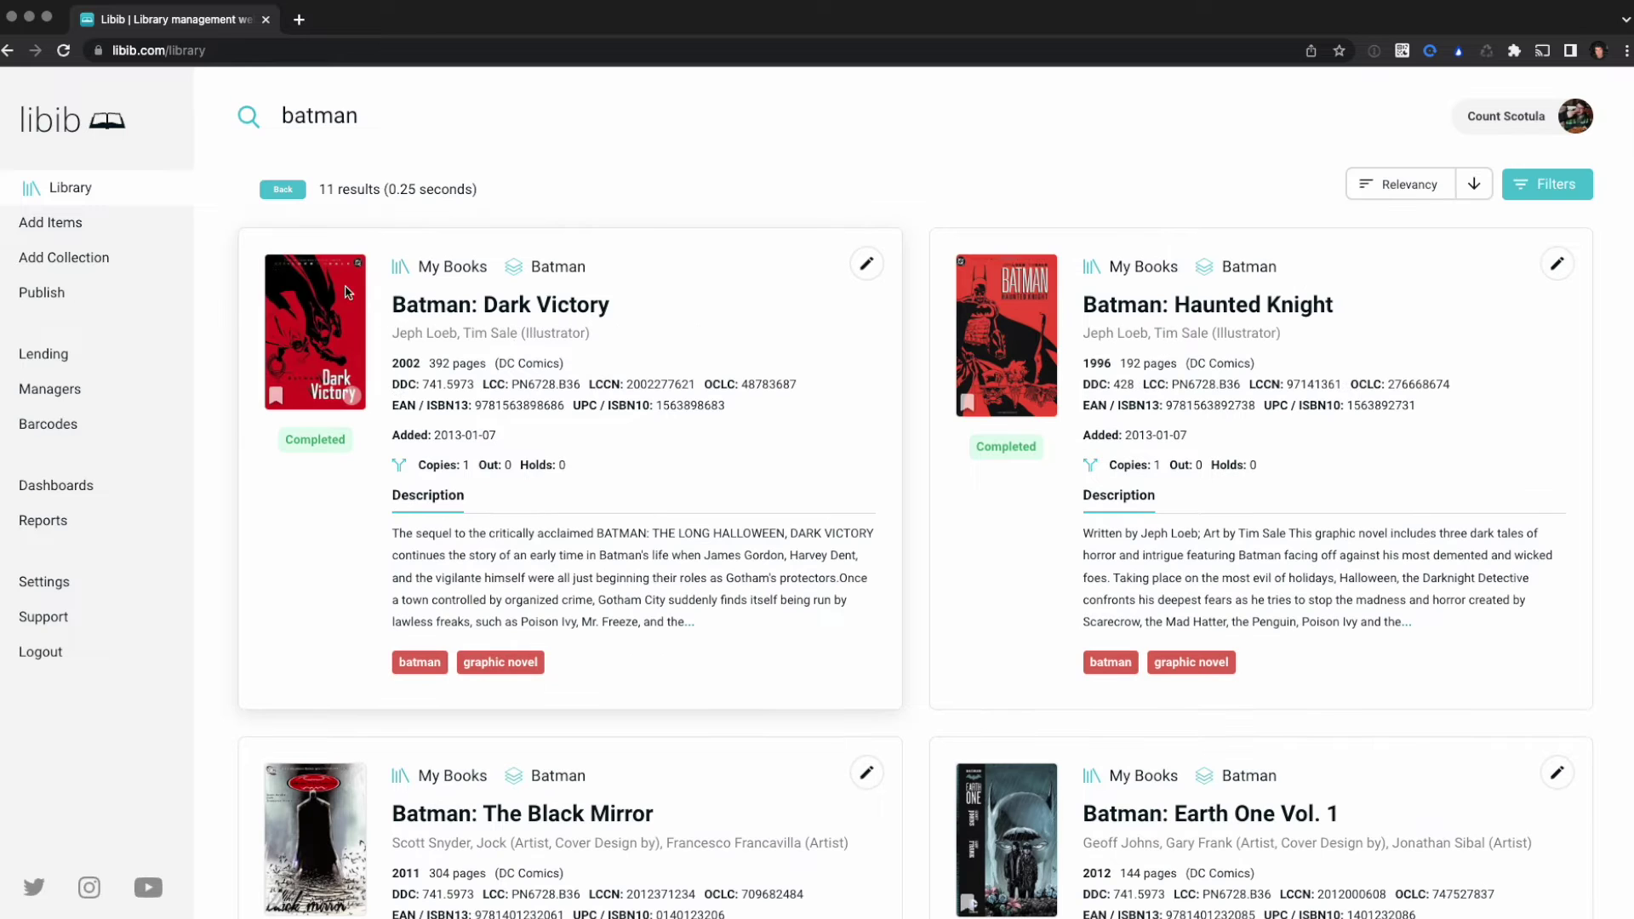
click(557, 177)
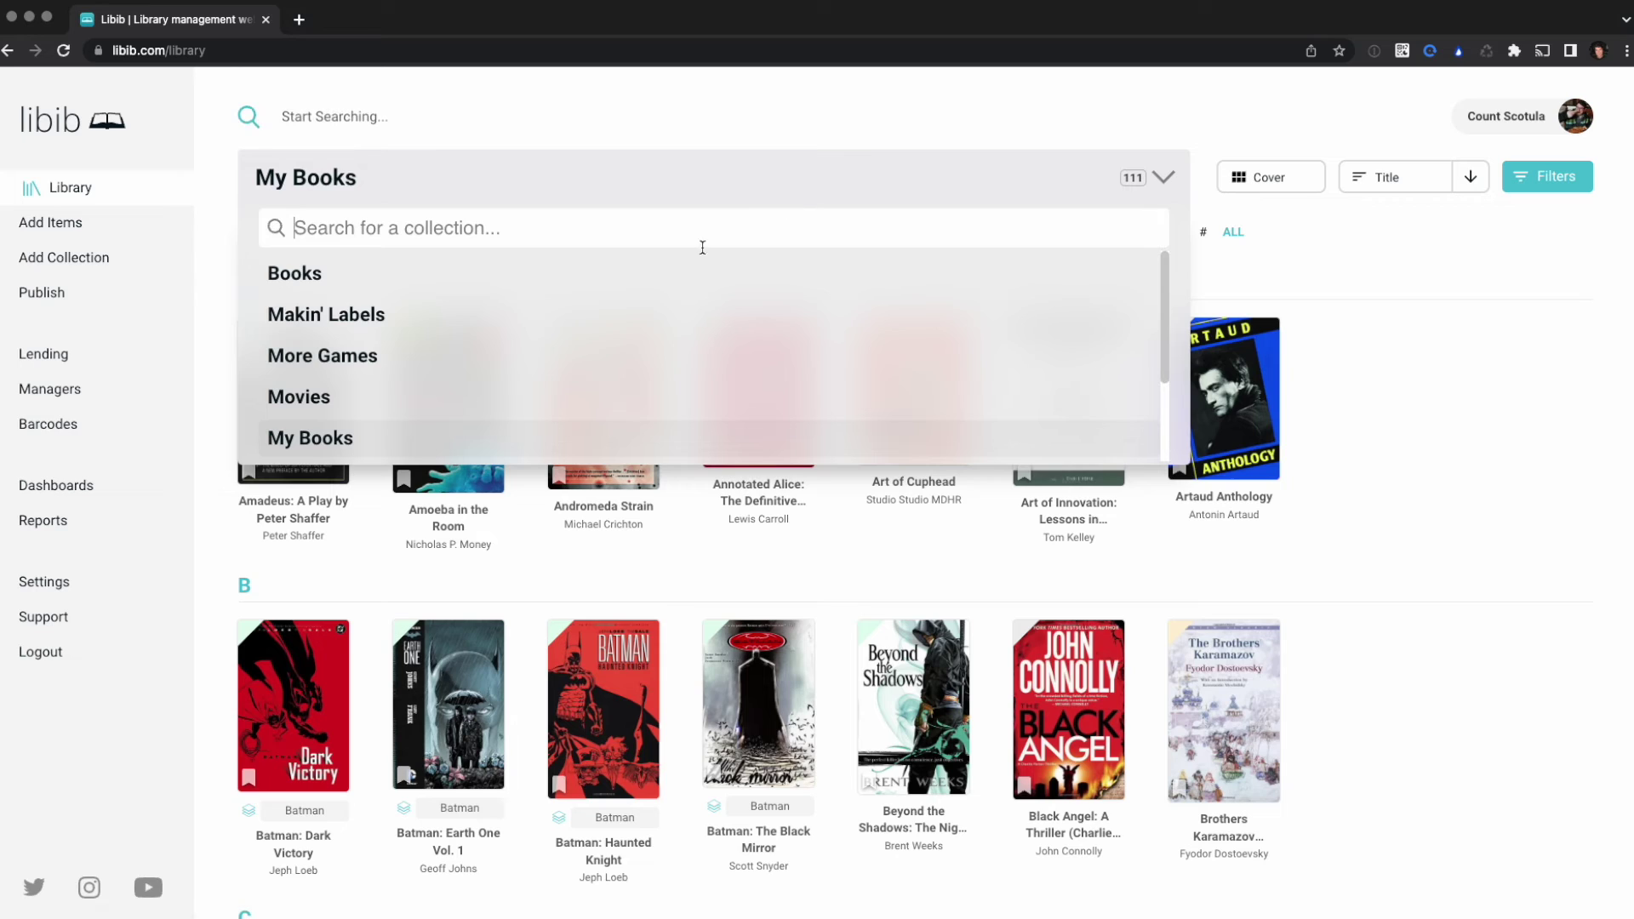
click(570, 316)
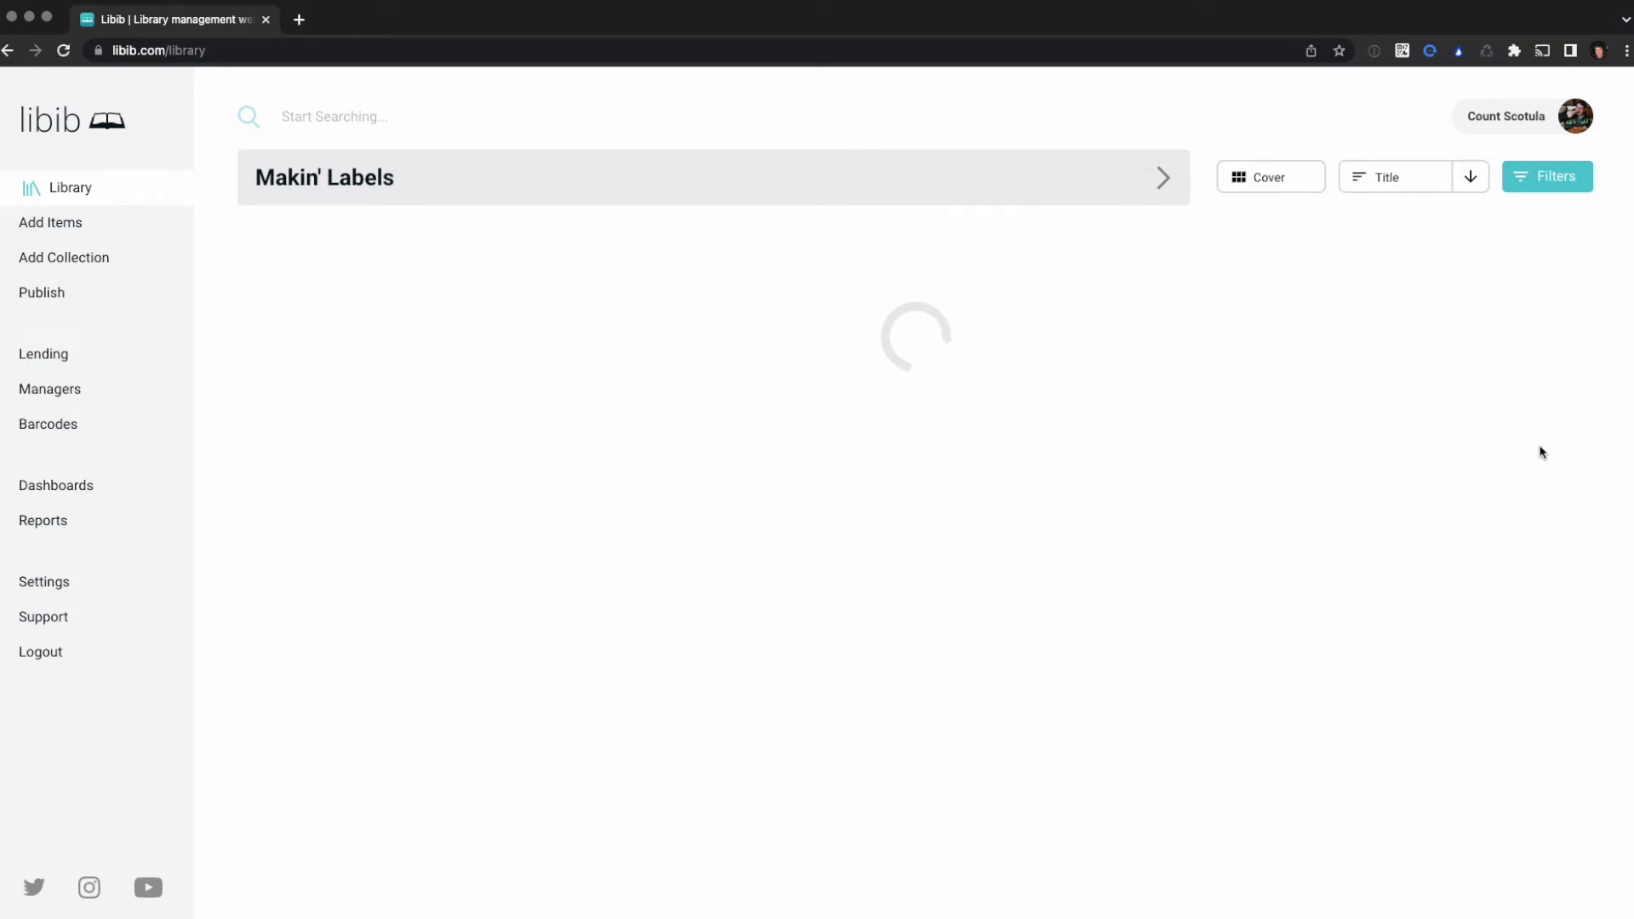
scroll(1307, 498, down, 5)
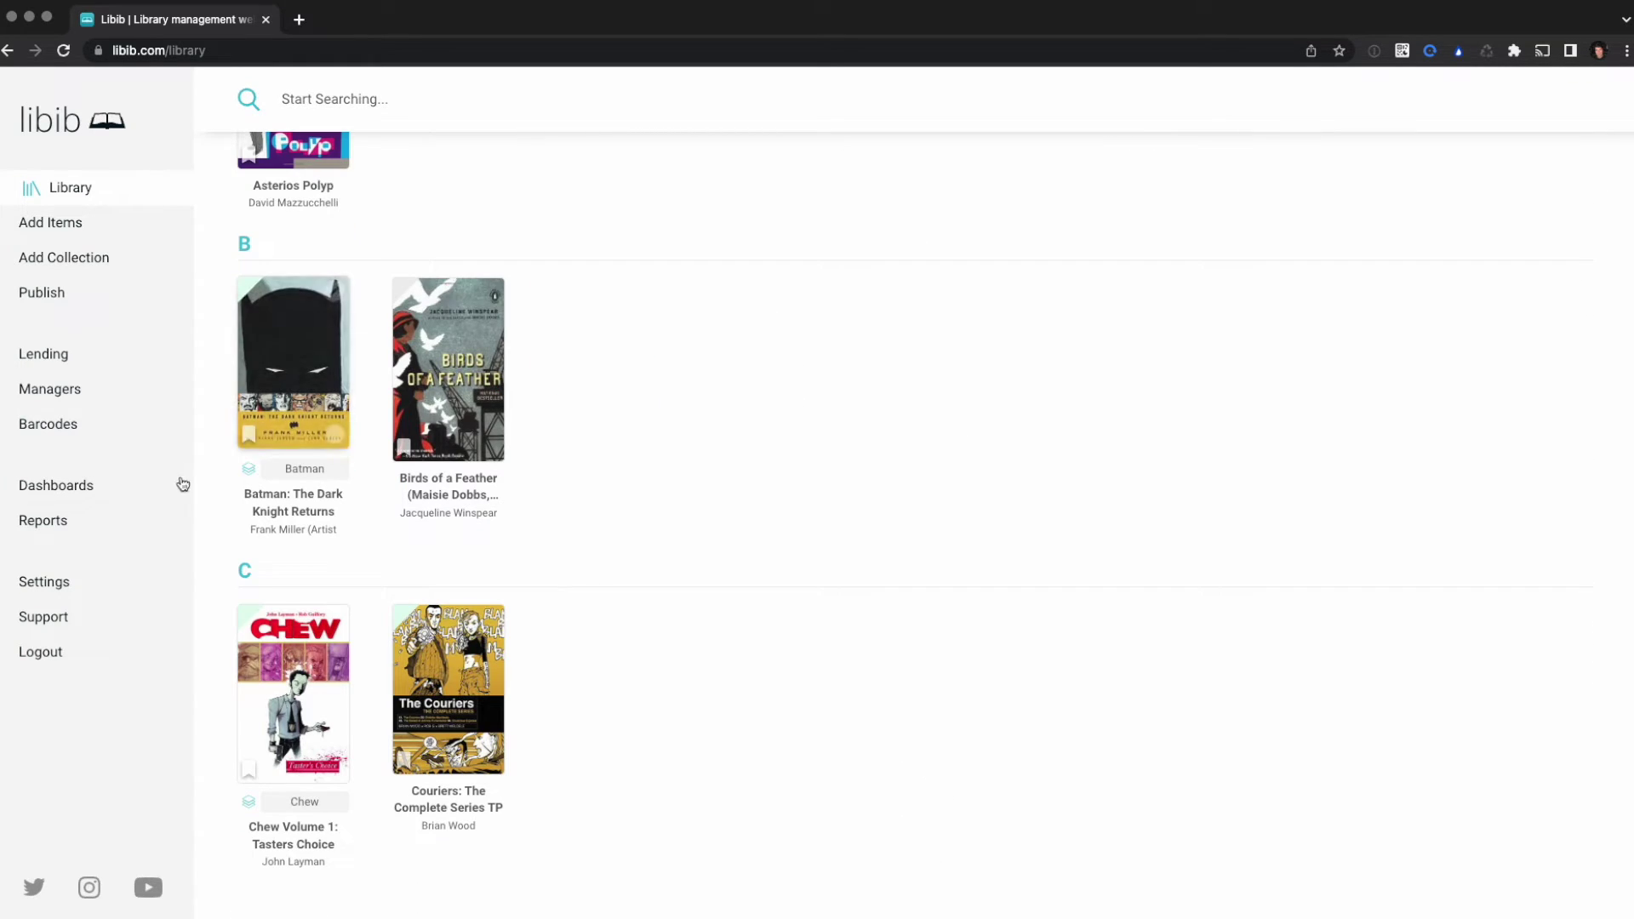
click(79, 423)
Generate QR labels for the Makin' Labels collection's five books, then close the label preview.
click(478, 352)
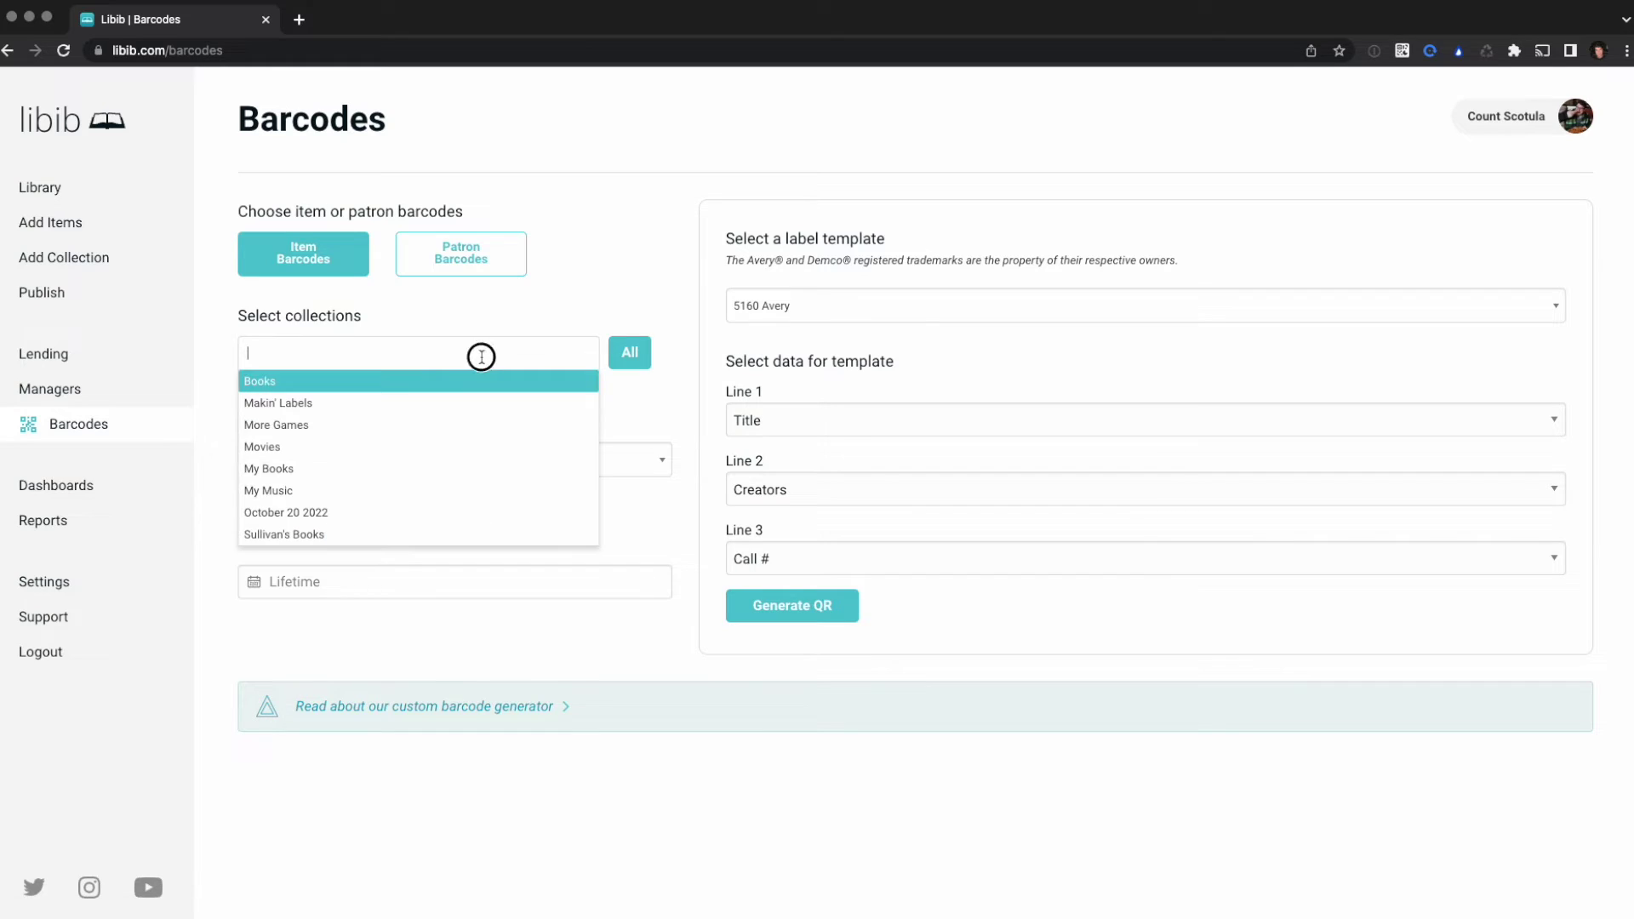
click(438, 410)
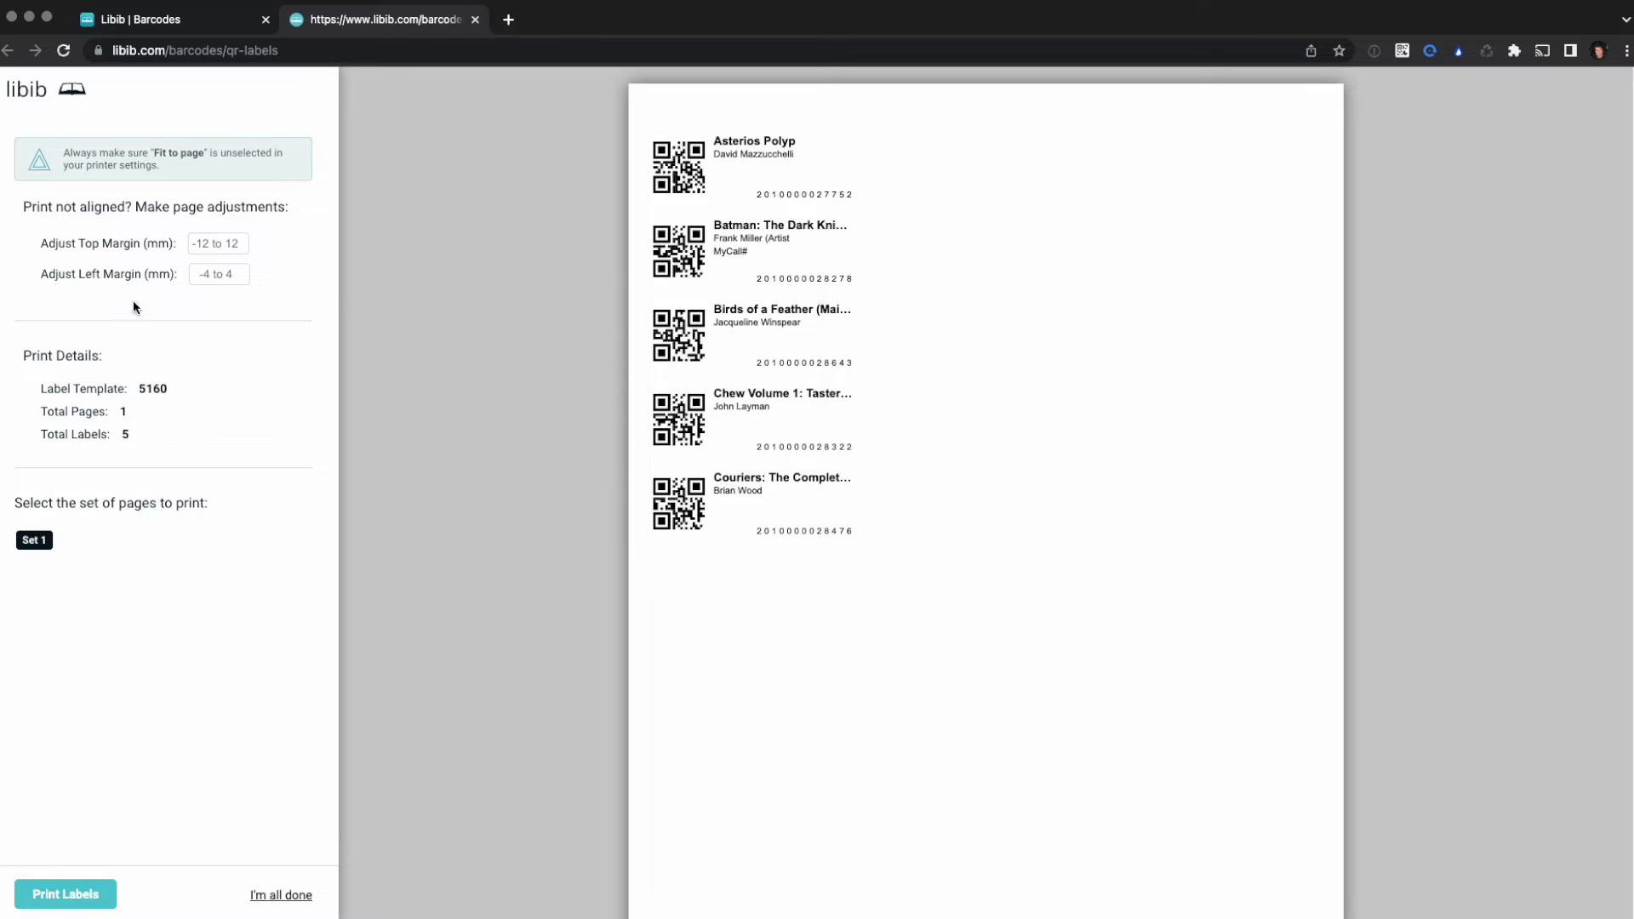
click(283, 895)
click(726, 440)
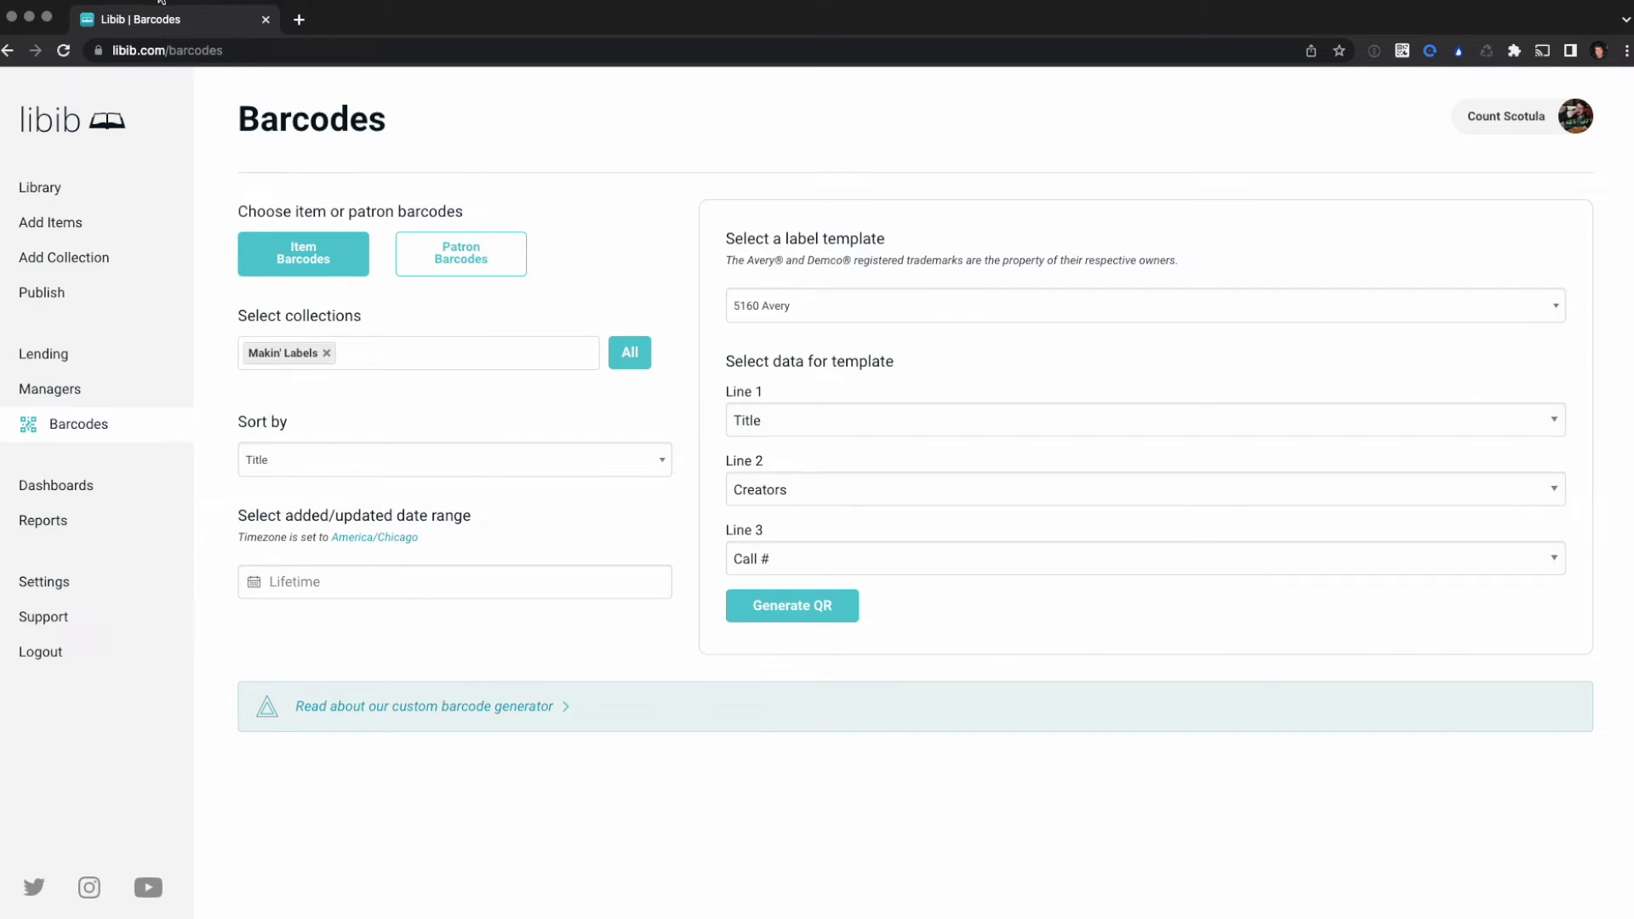
Batch-move all five Makin' Labels books, including Asterios Polyp, into My Books.
click(55, 187)
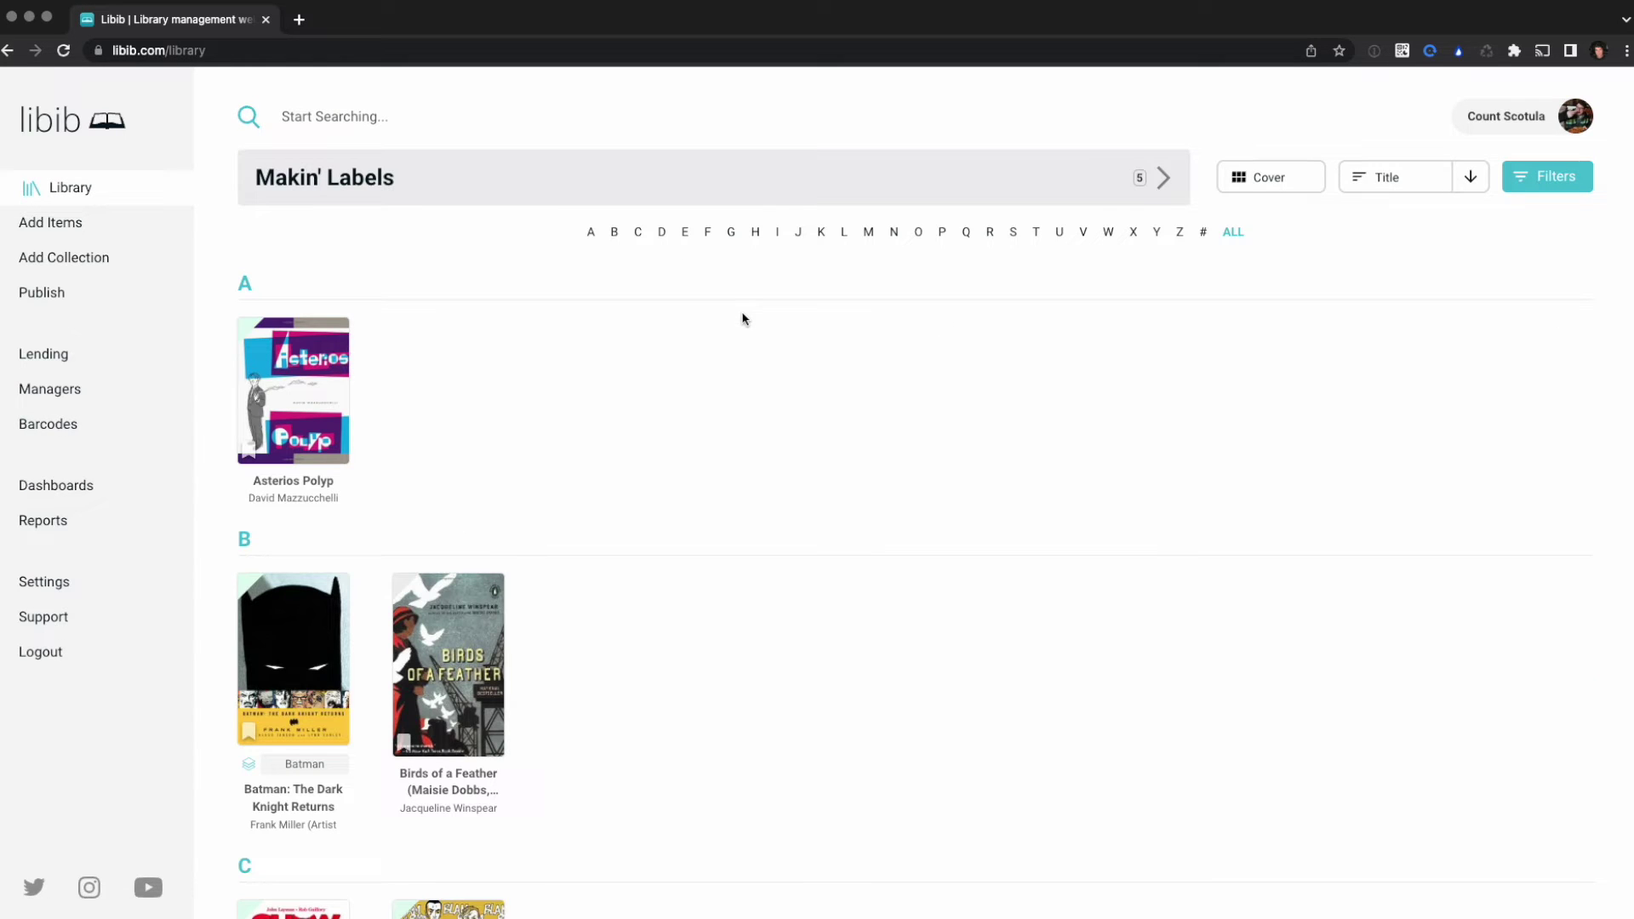
click(337, 449)
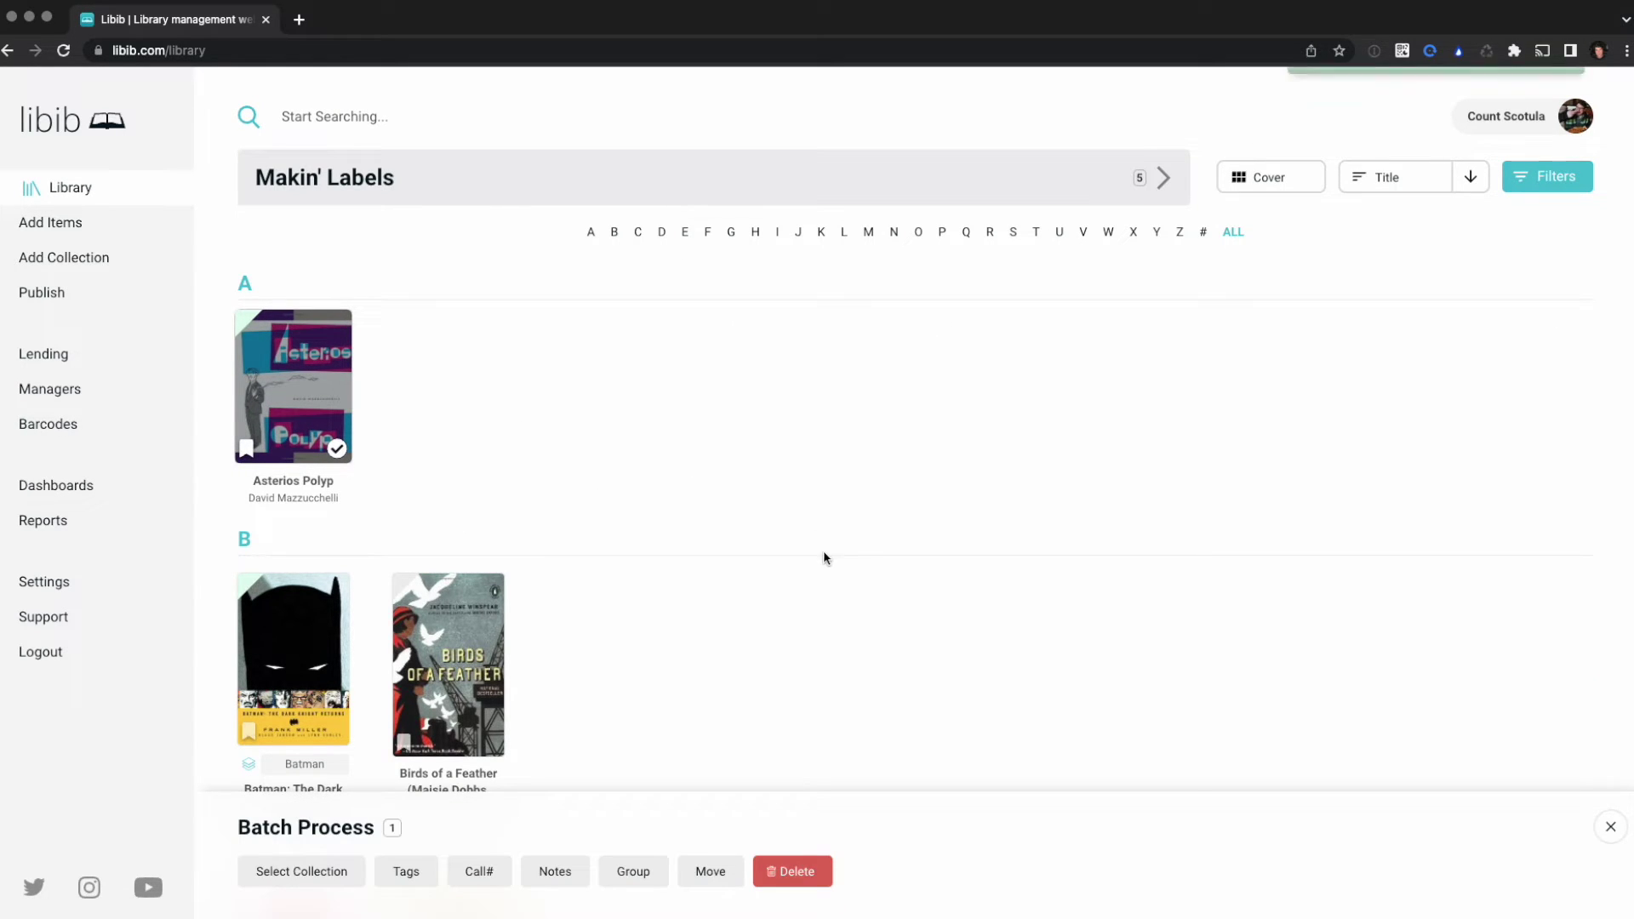
click(269, 874)
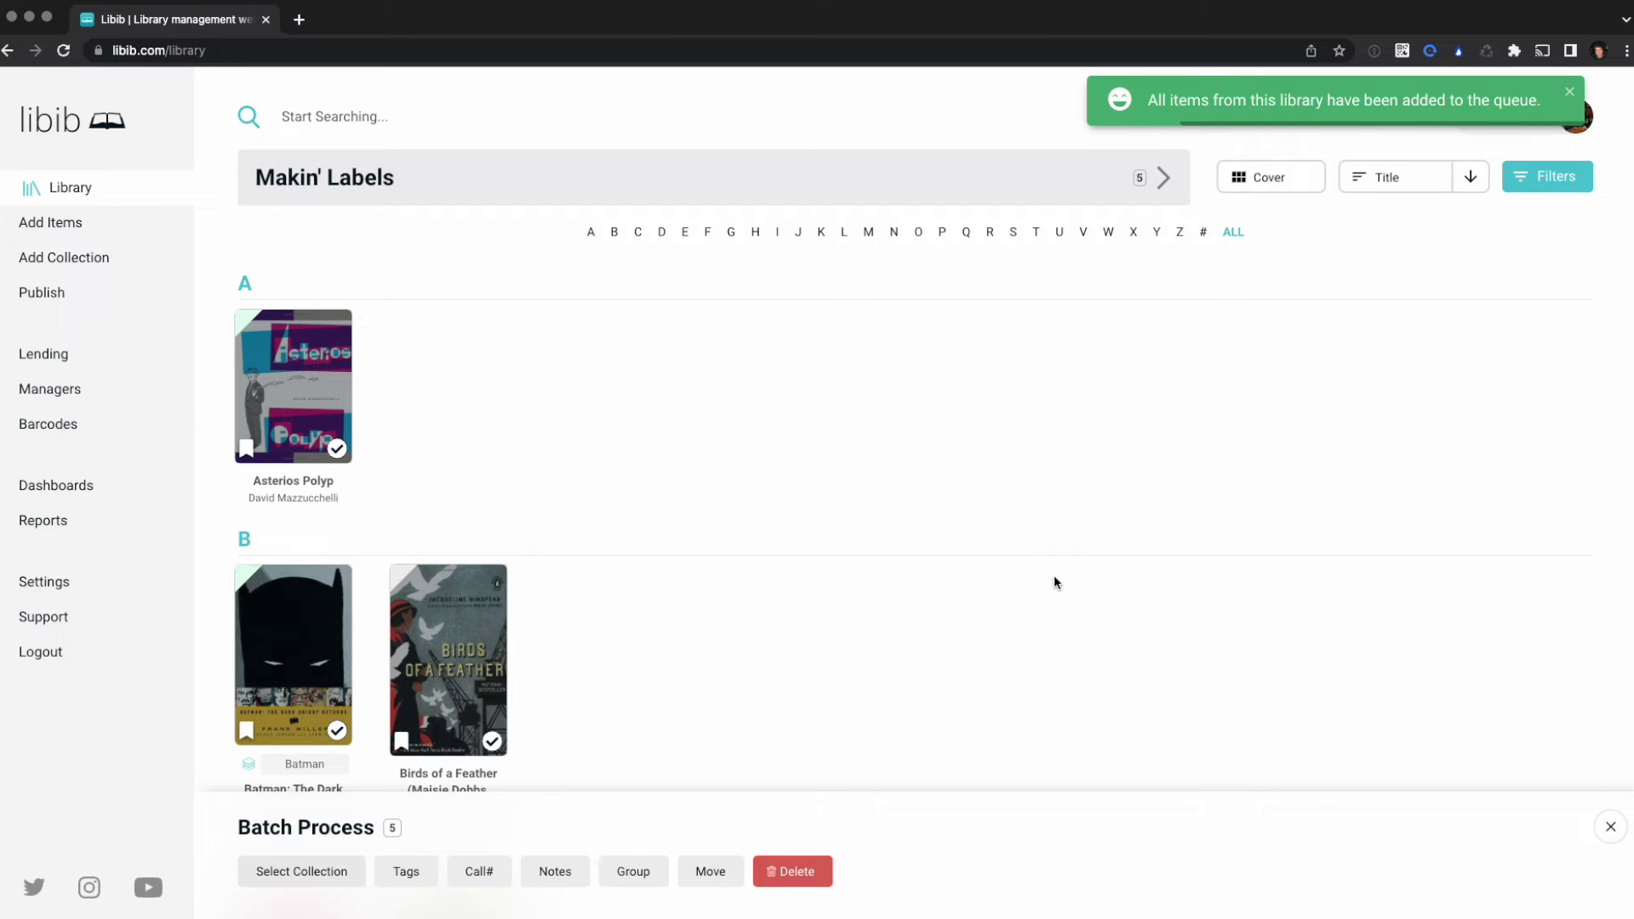
click(712, 872)
click(720, 836)
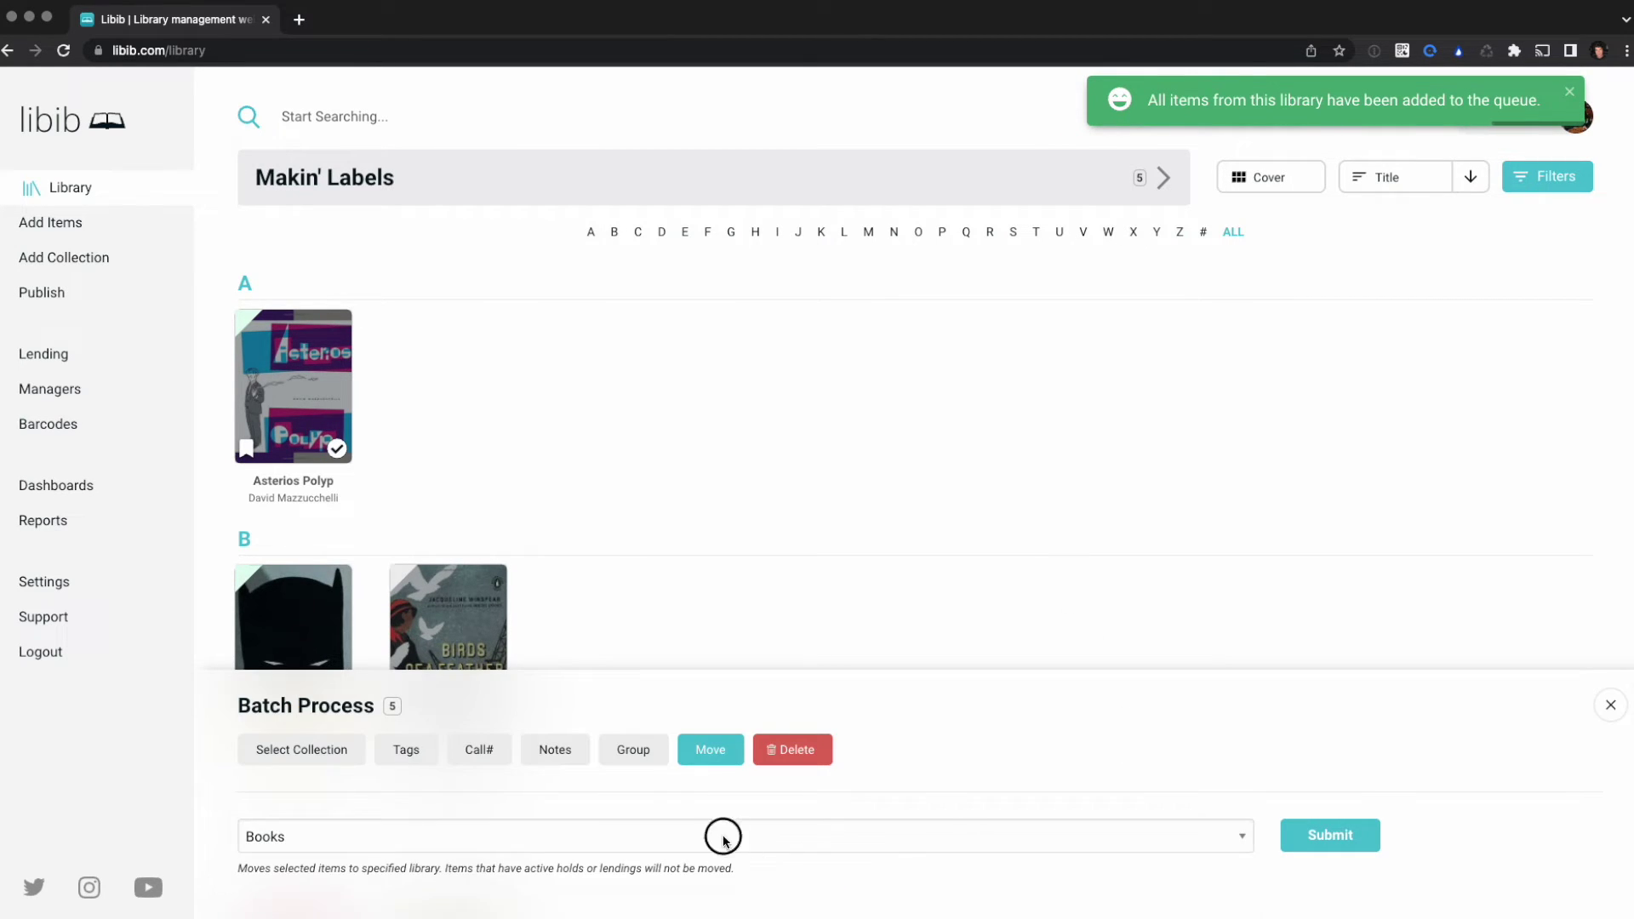
click(596, 911)
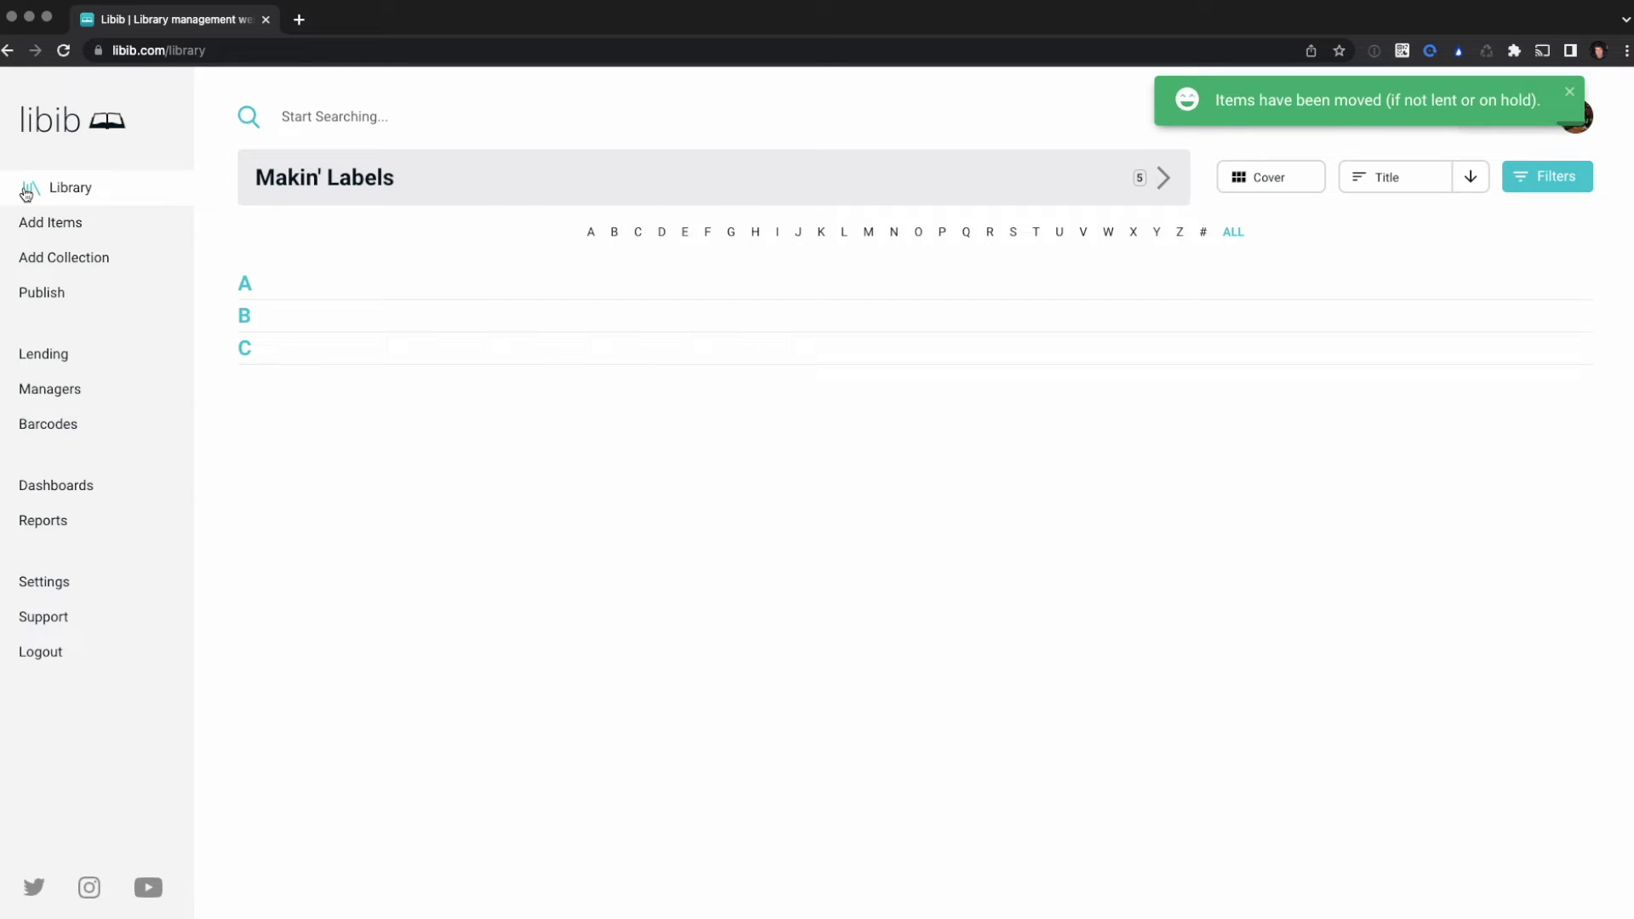
Switch to the My Books collection and scroll through its 116 items.
click(413, 198)
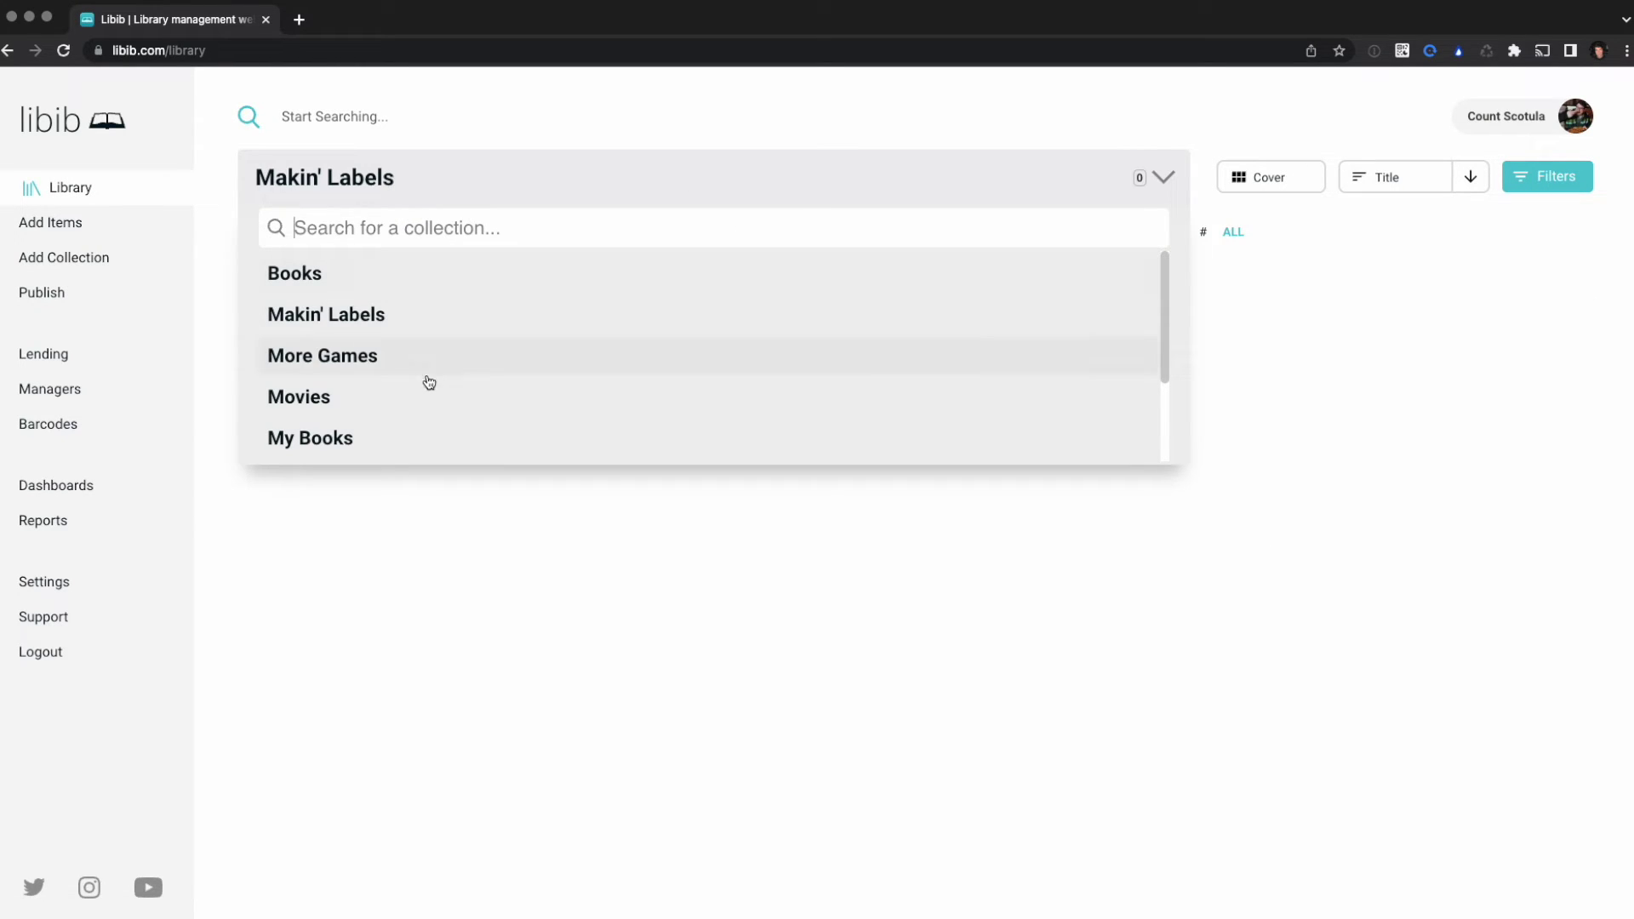
click(387, 441)
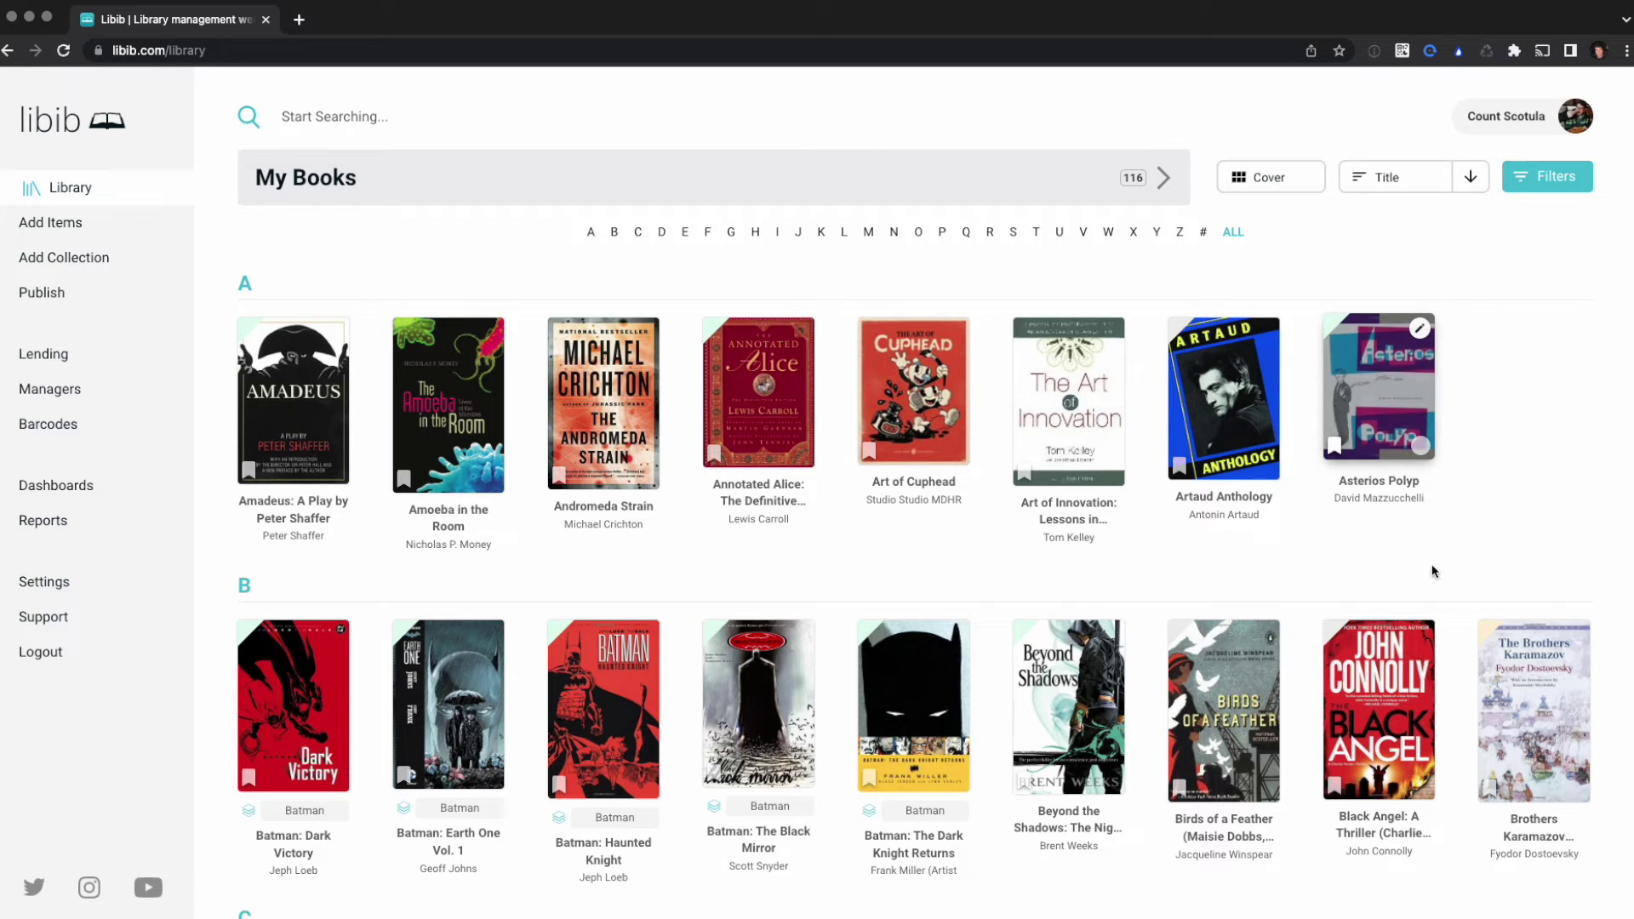
scroll(1452, 627, down, 1)
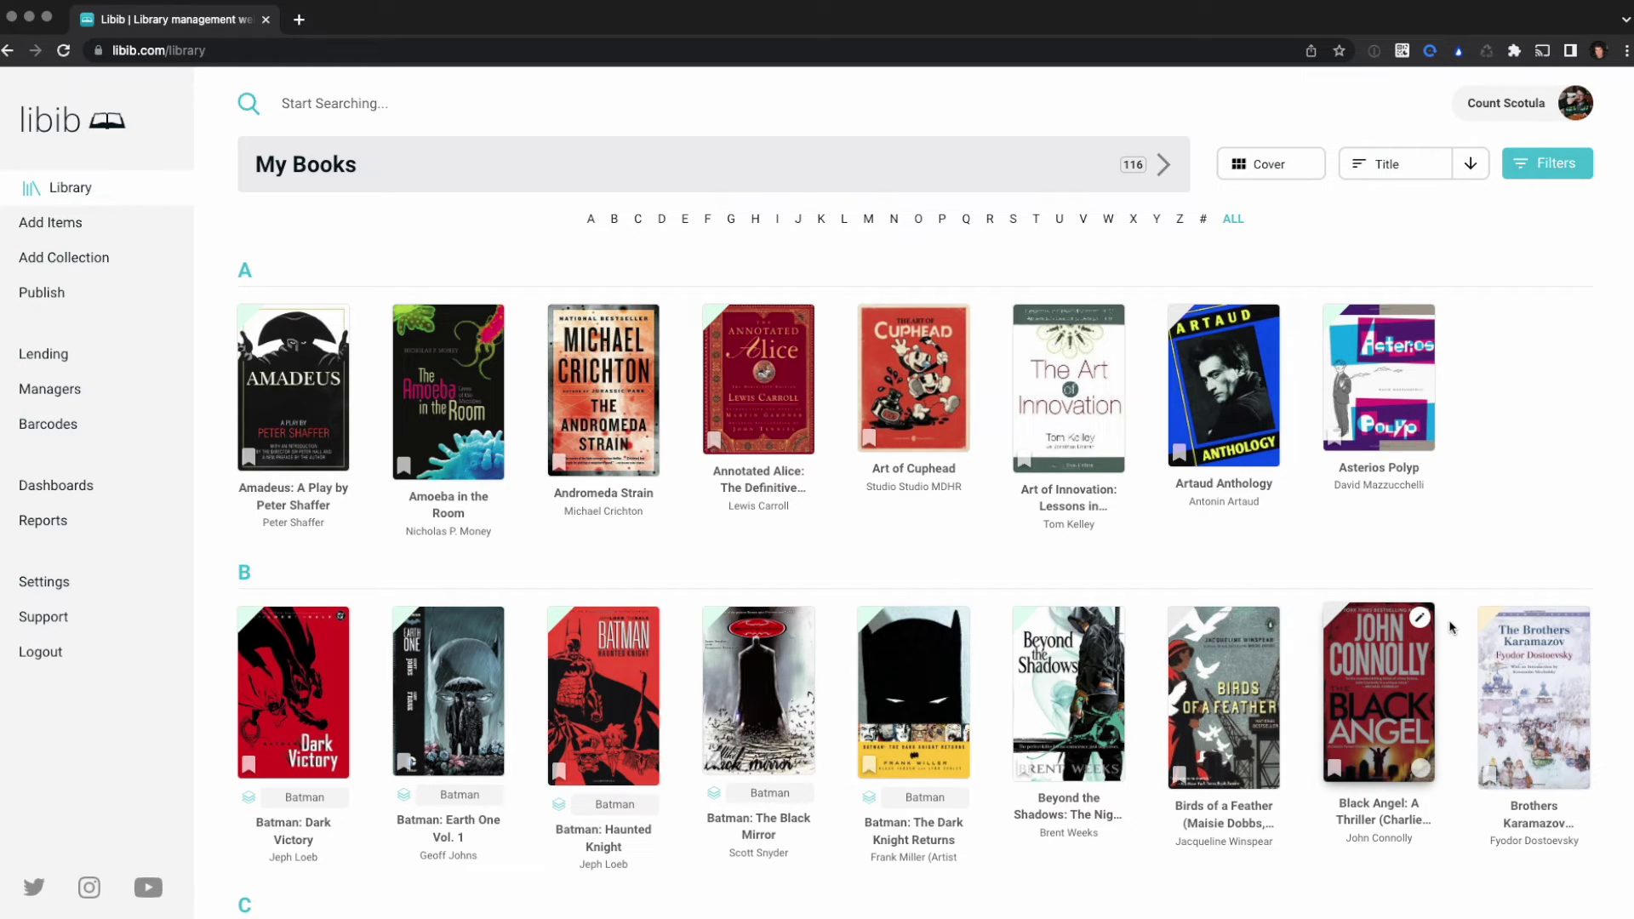
Set Patron Barcodes on the 8371 Avery template, keeping Name as Line 1.
click(75, 424)
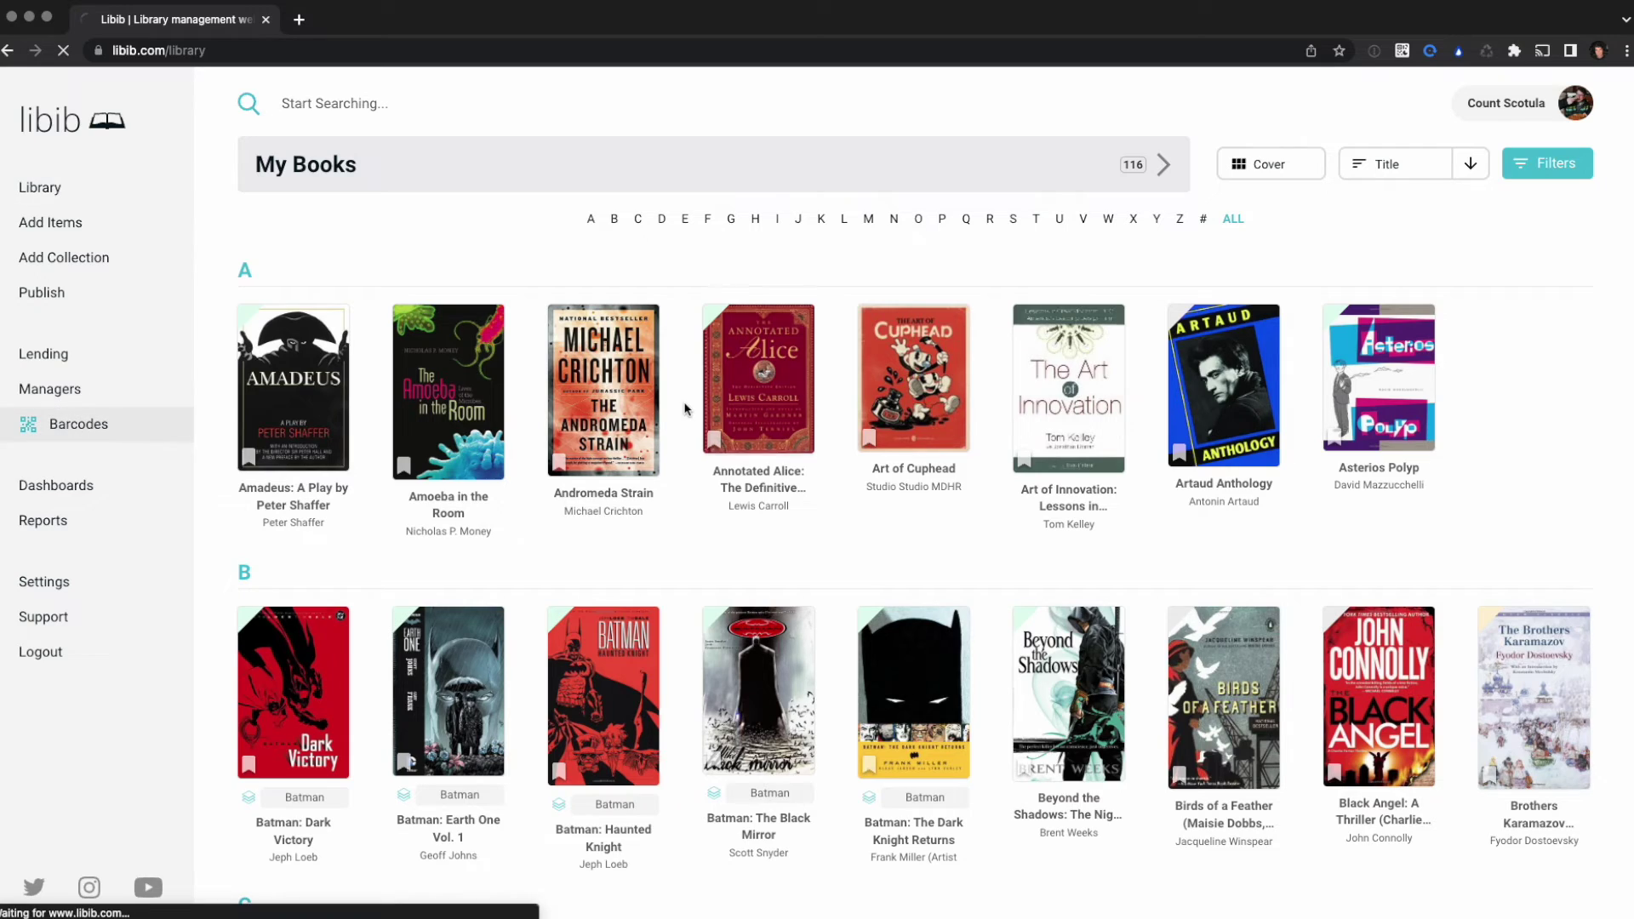
click(510, 271)
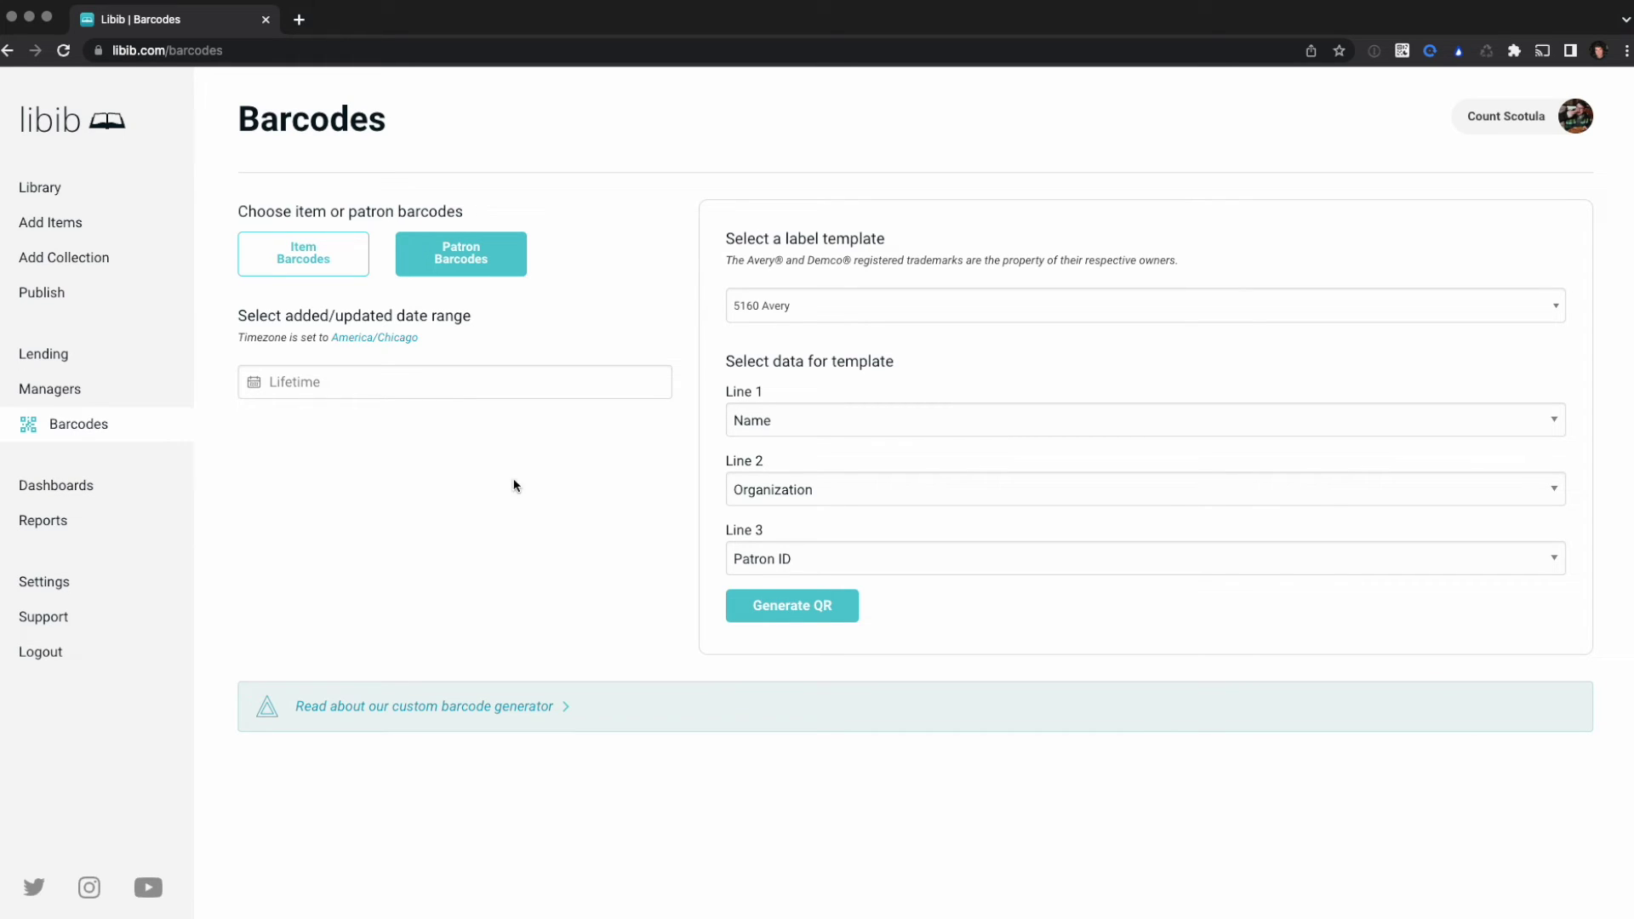
click(1101, 295)
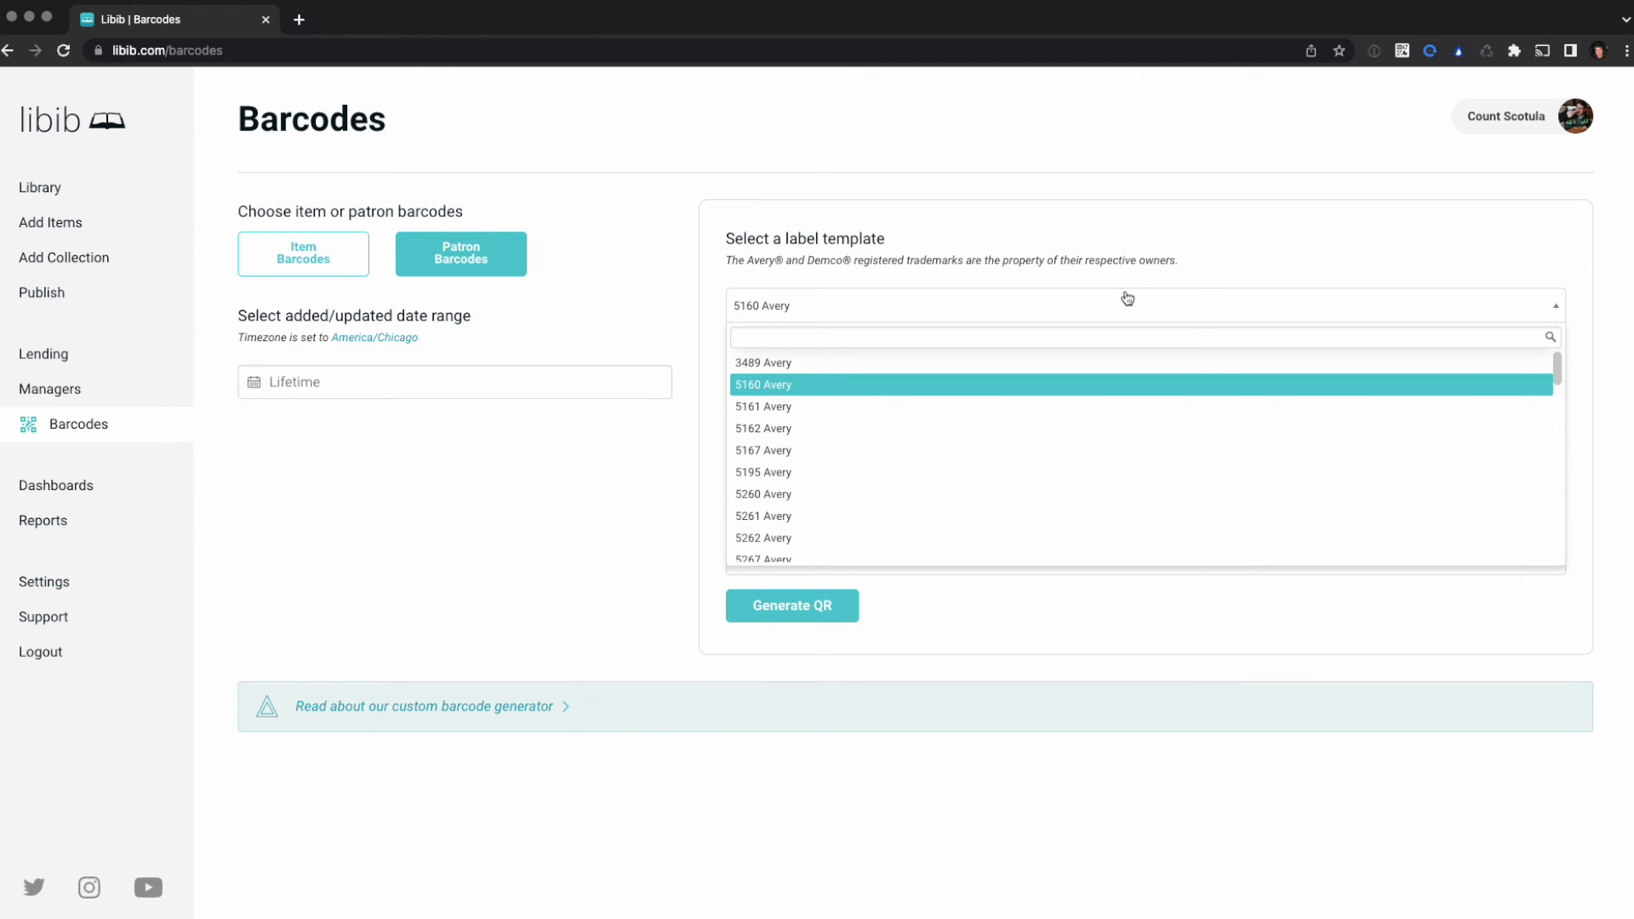
text(8371)
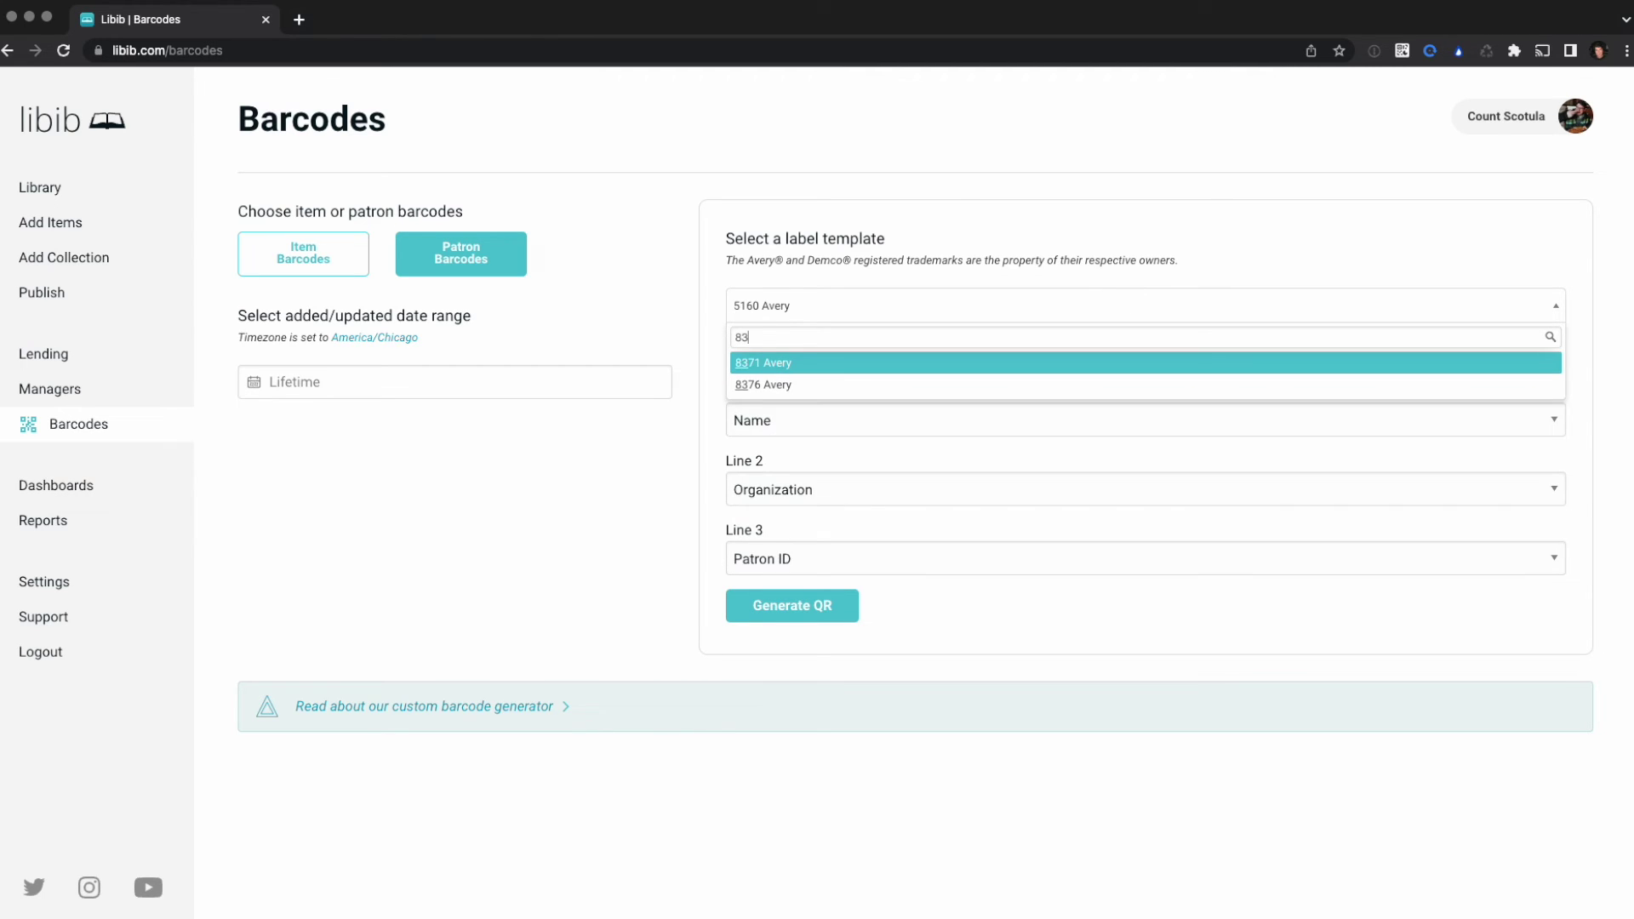
click(1071, 362)
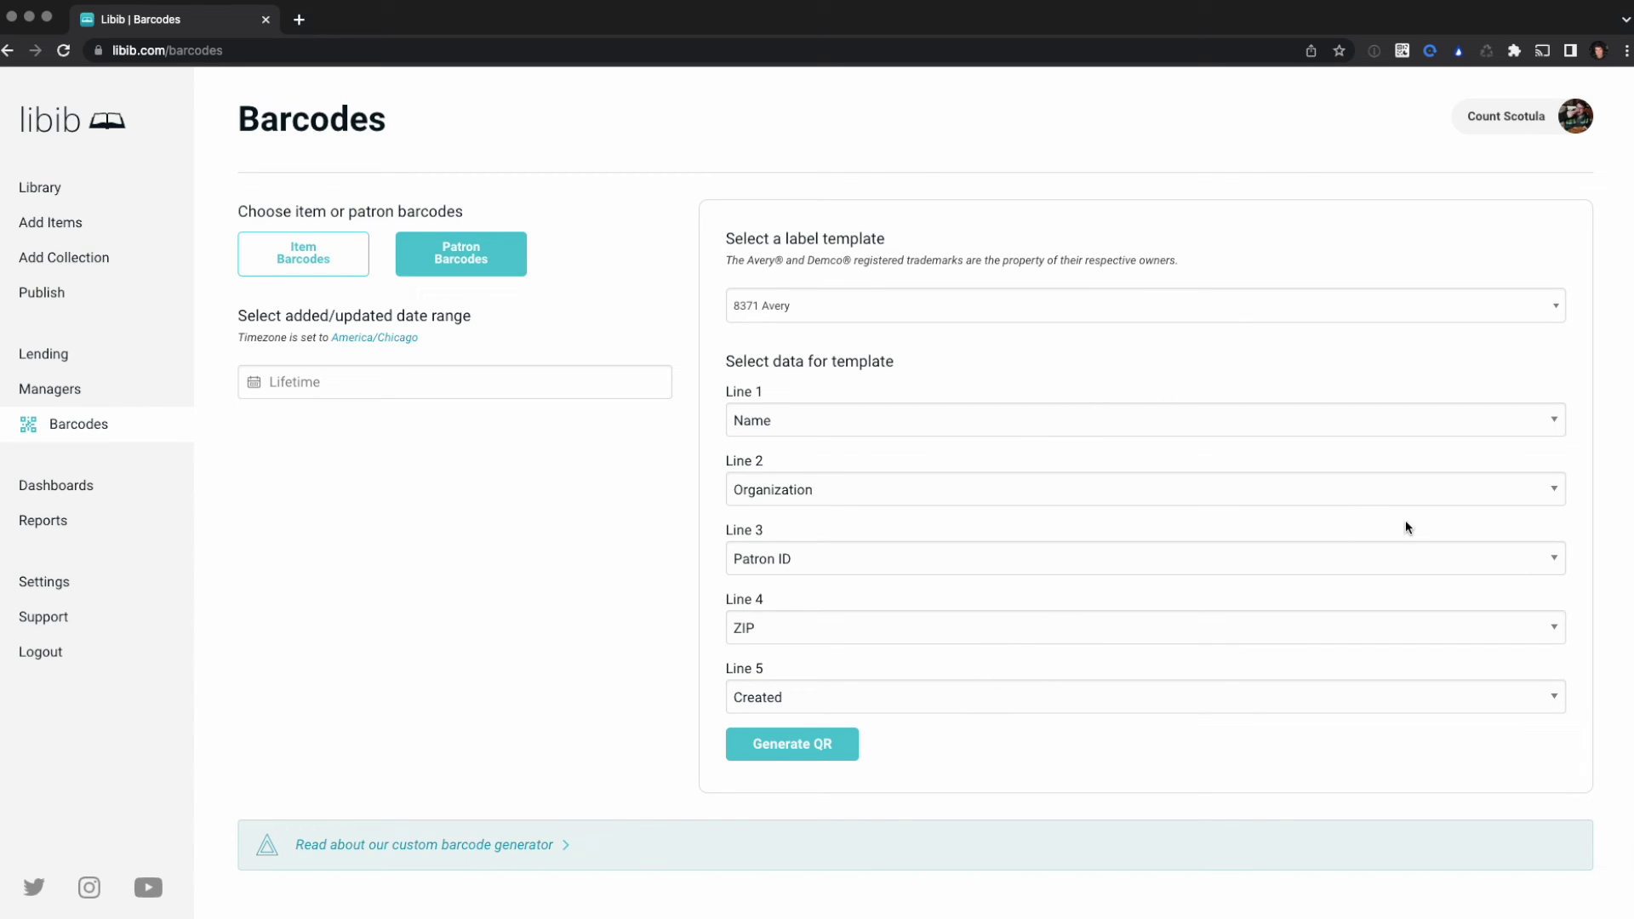
click(1214, 420)
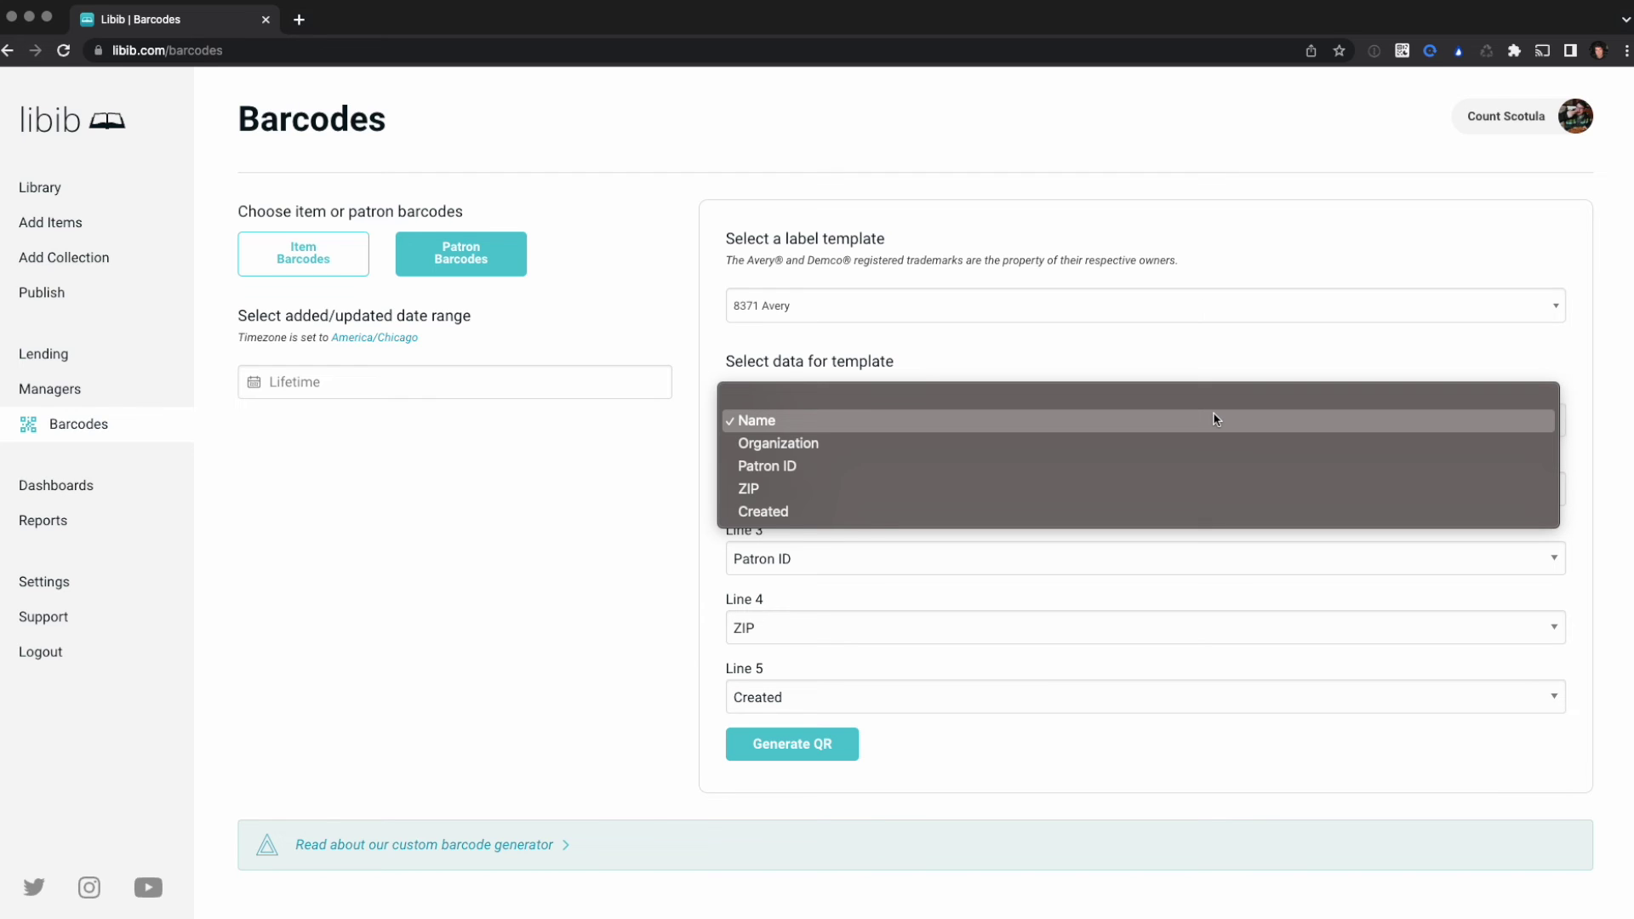
click(1251, 330)
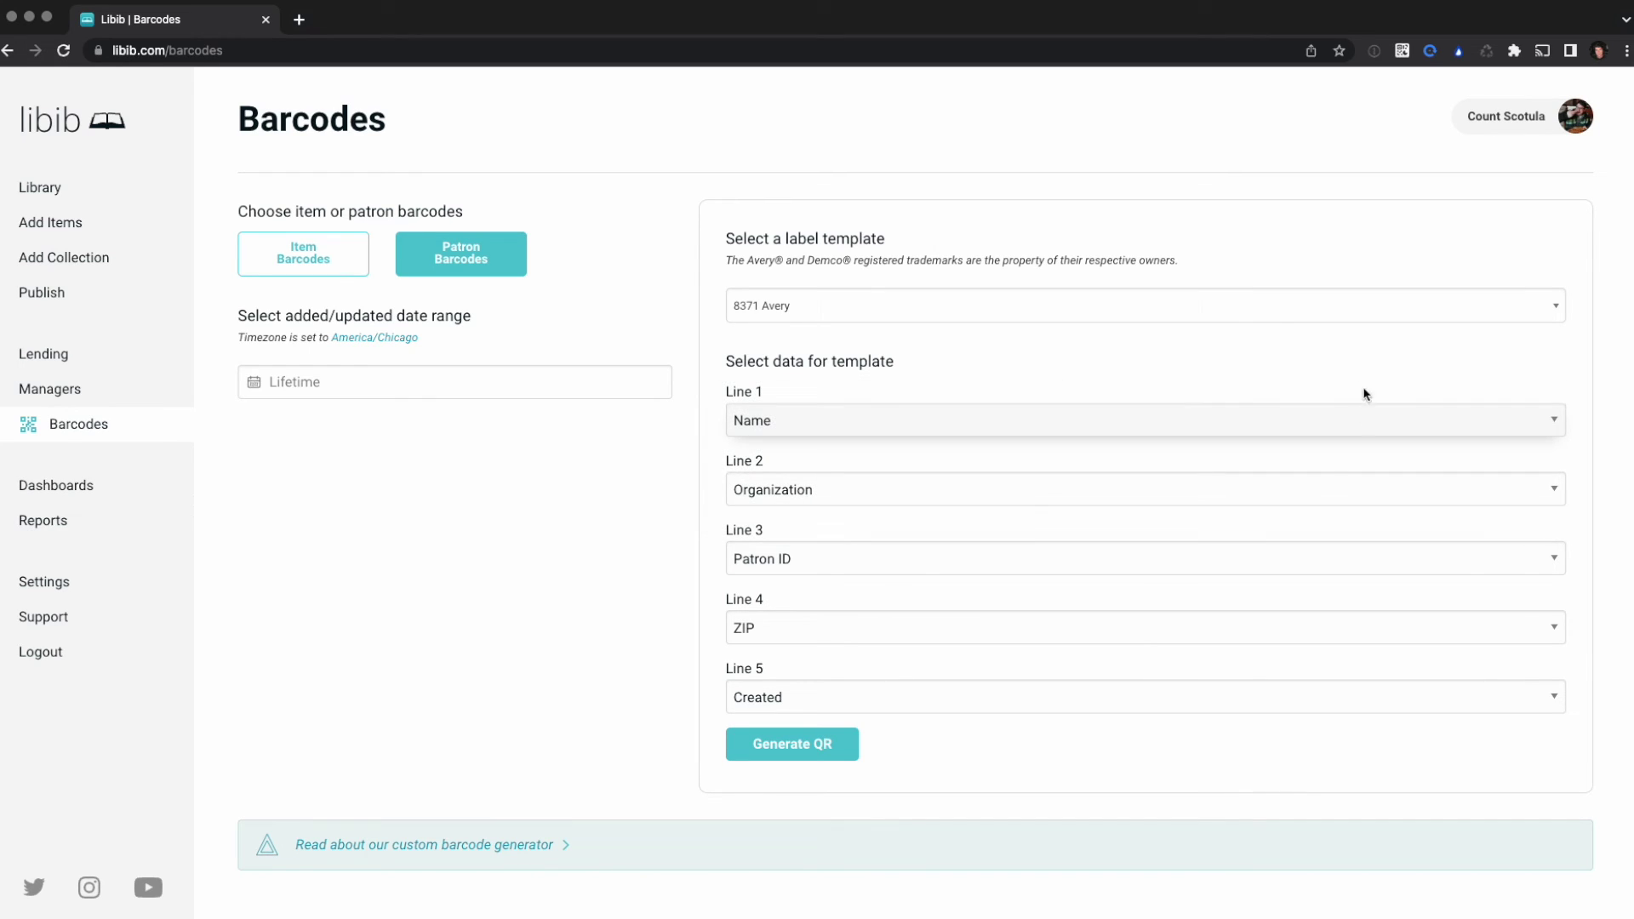
Generate the 8371 Avery patron QR card sheet for two patrons.
click(840, 753)
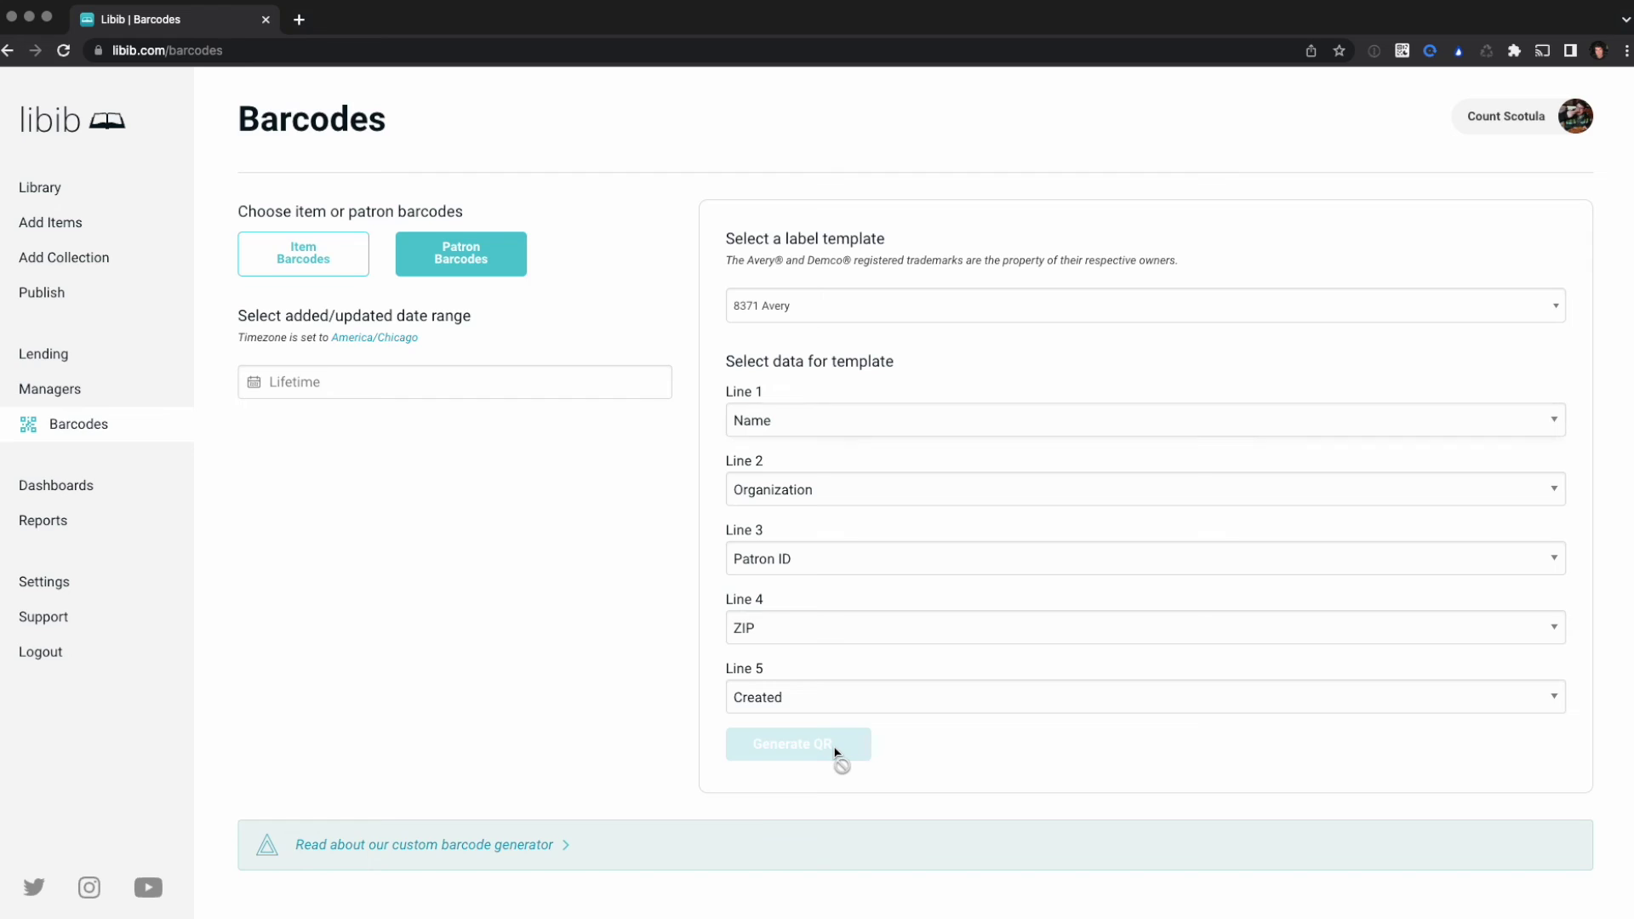